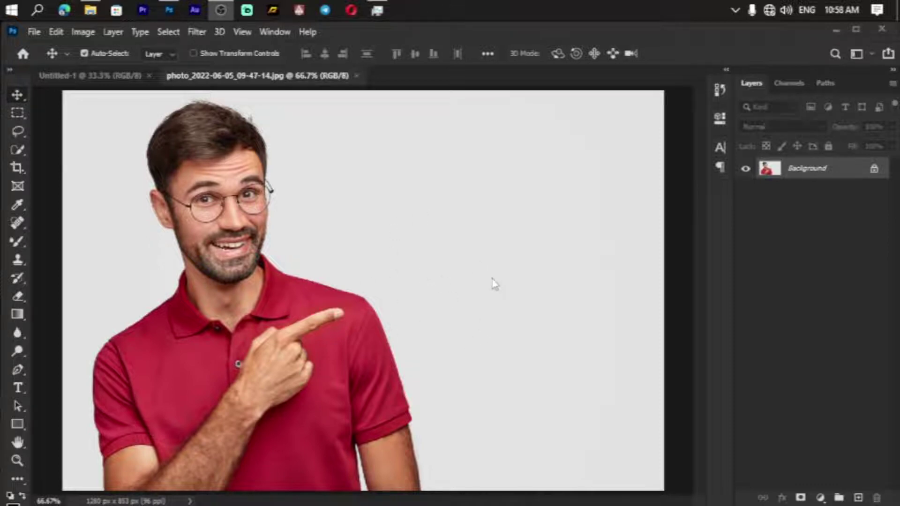
Step: Zoom the photo to 66.7% and check the Background layer's context options
{"action": "left_click", "coordinate": [602, 280]}
{"action": "key", "text": "ctrl+minus"}
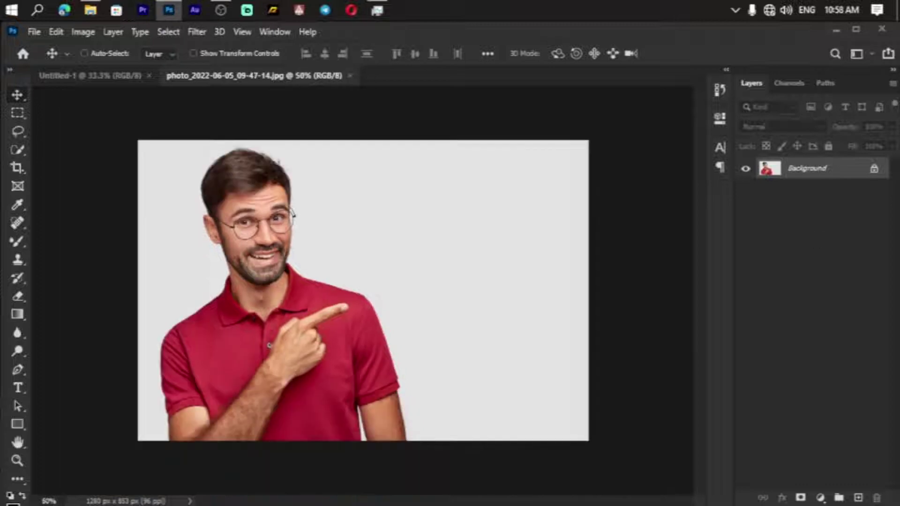
{"action": "key", "text": "ctrl+minus"}
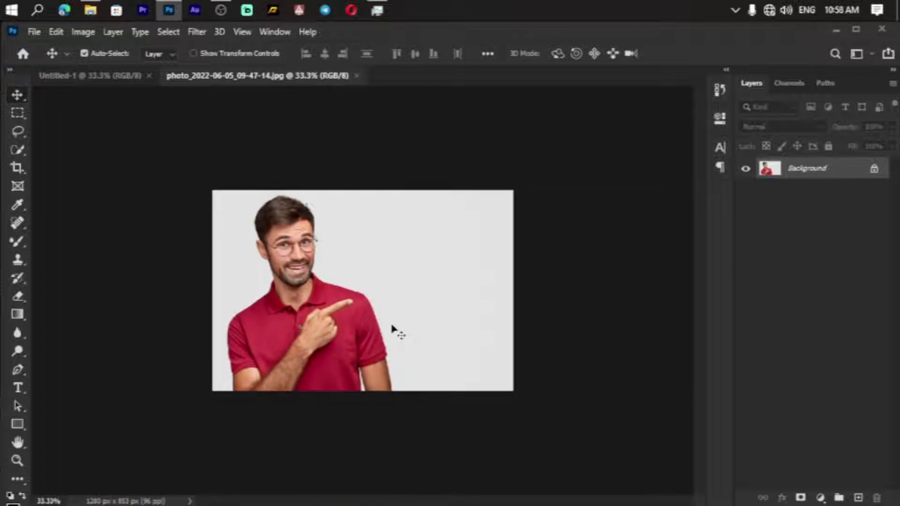
{"action": "key", "text": "ctrl+plus"}
{"action": "key", "text": "ctrl+plus"}
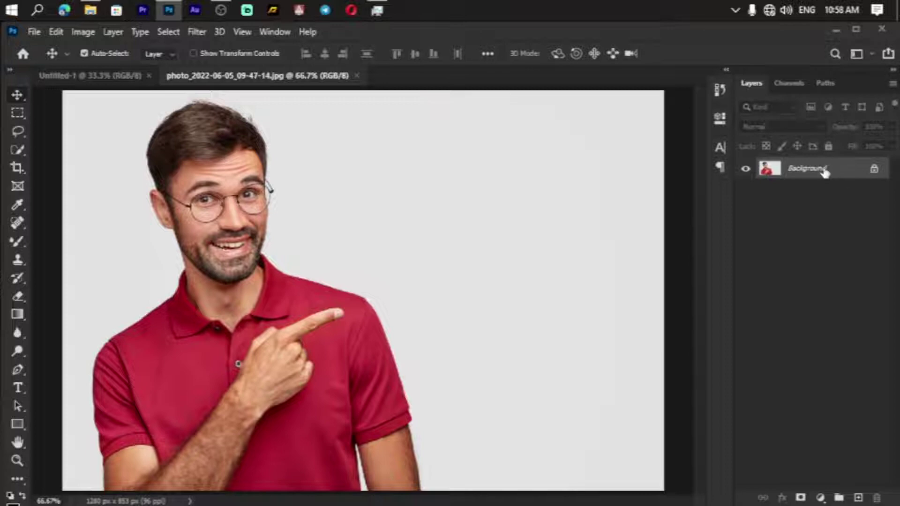
{"action": "right_click", "coordinate": [825, 172]}
{"action": "left_click", "coordinate": [806, 399]}
Step: Drag the locked Background and choose Convert to Normal Layer in the warning
{"action": "left_click_drag", "start_coordinate": [436, 257], "coordinate": [408, 211]}
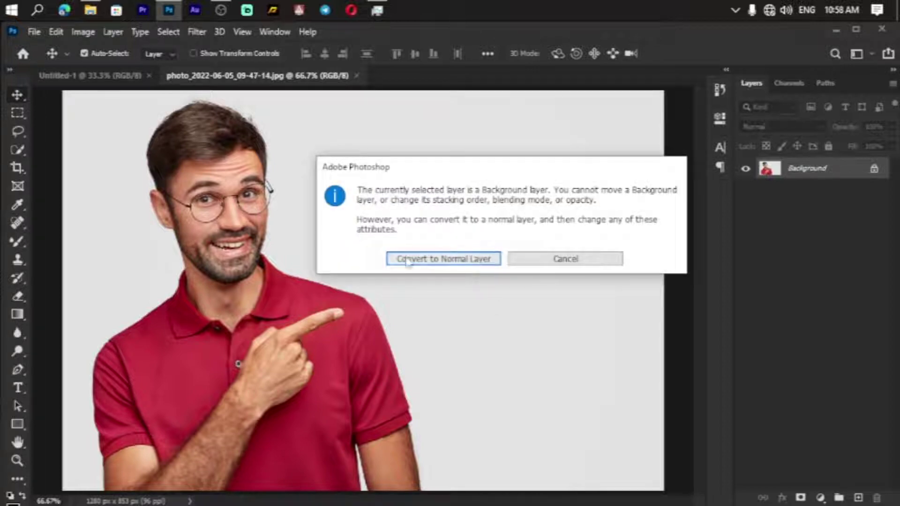
{"action": "left_click_drag", "start_coordinate": [366, 178], "coordinate": [384, 190]}
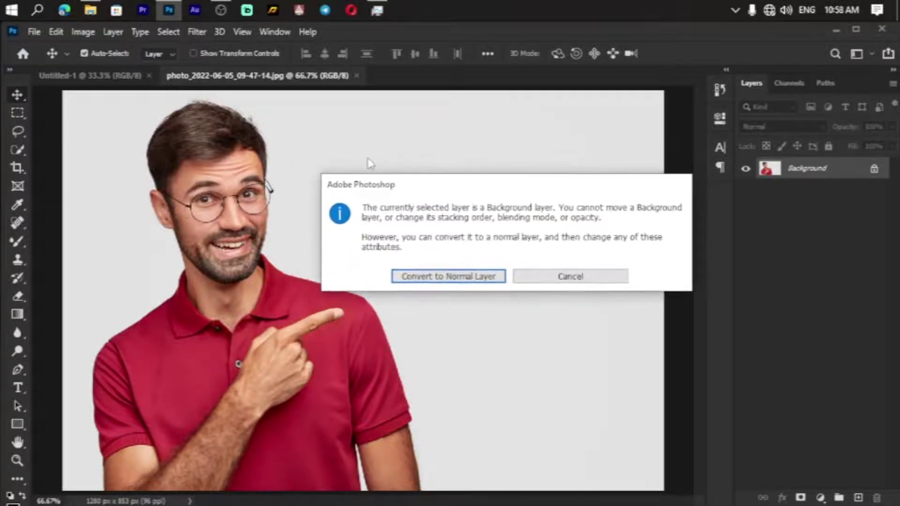
{"action": "left_click_drag", "start_coordinate": [383, 190], "coordinate": [361, 151]}
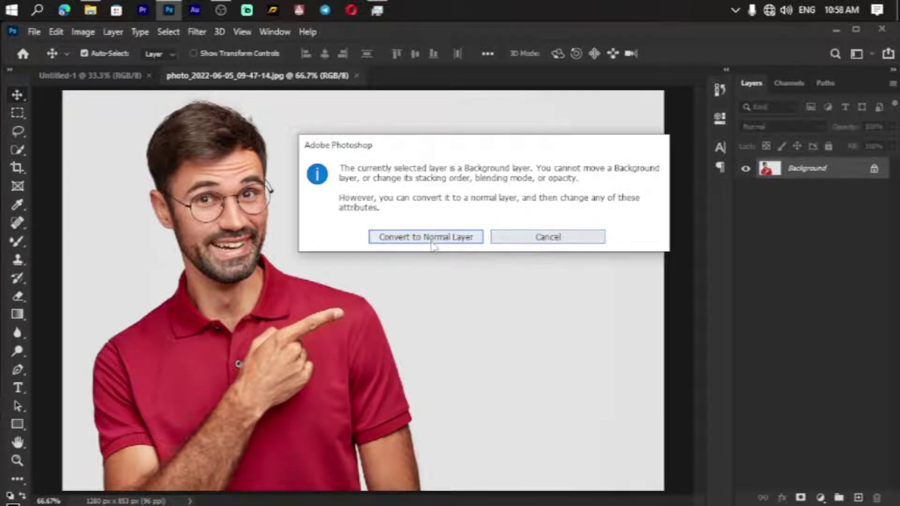
{"action": "left_click", "coordinate": [432, 237]}
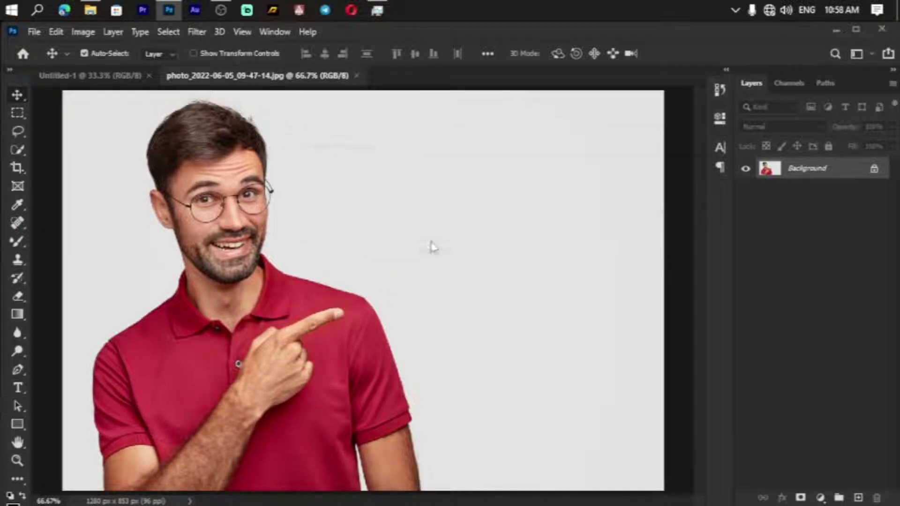
Step: Move Layer 0 back to fill the canvas at 50% zoom, select it, and open the Filter menu
{"action": "key", "text": "shift+Left"}
{"action": "key", "text": "shift+Left"}
{"action": "key", "text": "shift+Left"}
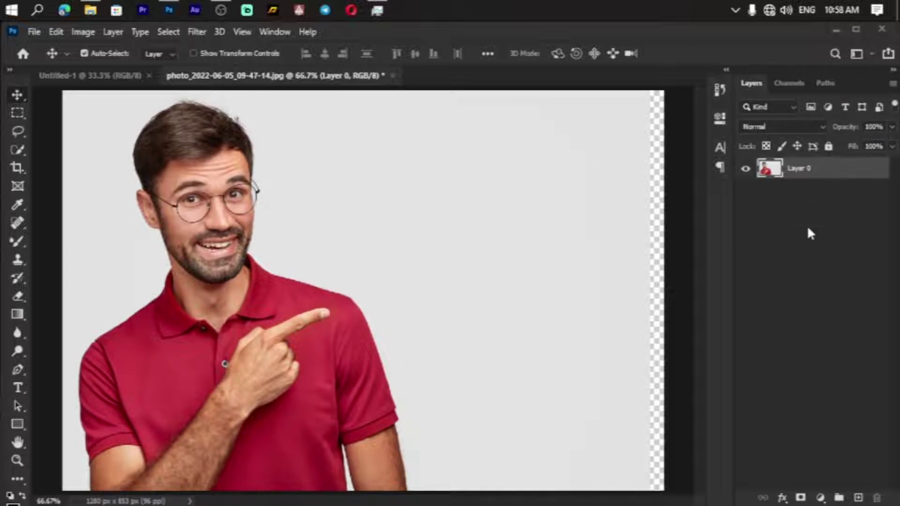
{"action": "key", "text": "ctrl+minus"}
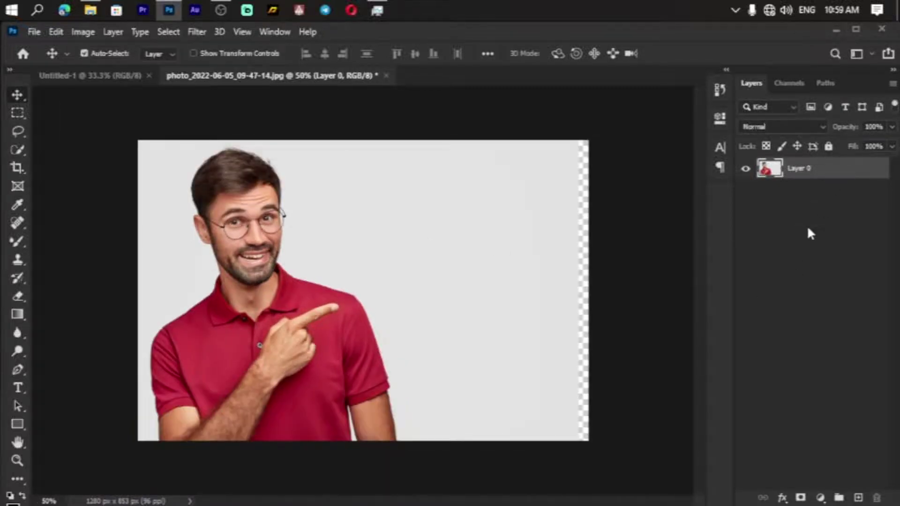
{"action": "left_click_drag", "start_coordinate": [527, 295], "coordinate": [555, 295]}
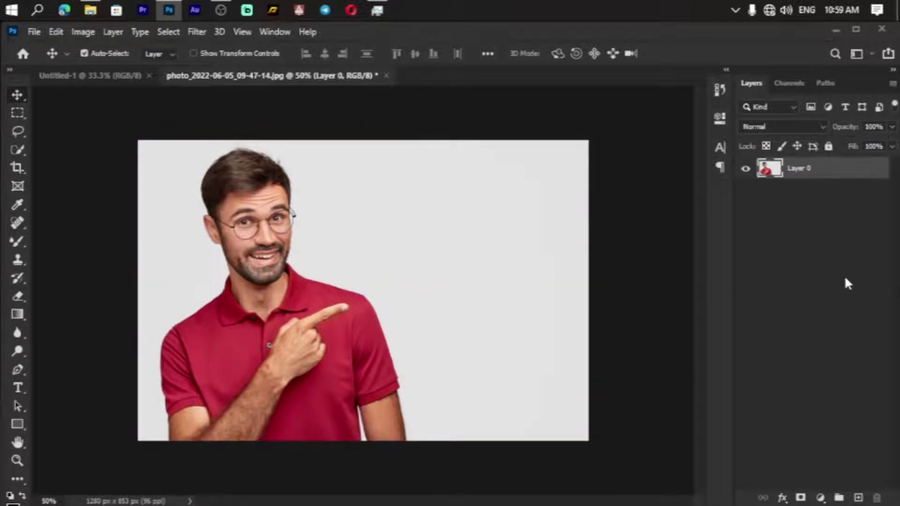
{"action": "left_click", "coordinate": [846, 211]}
{"action": "left_click", "coordinate": [824, 171]}
{"action": "key", "text": "ctrl+minus"}
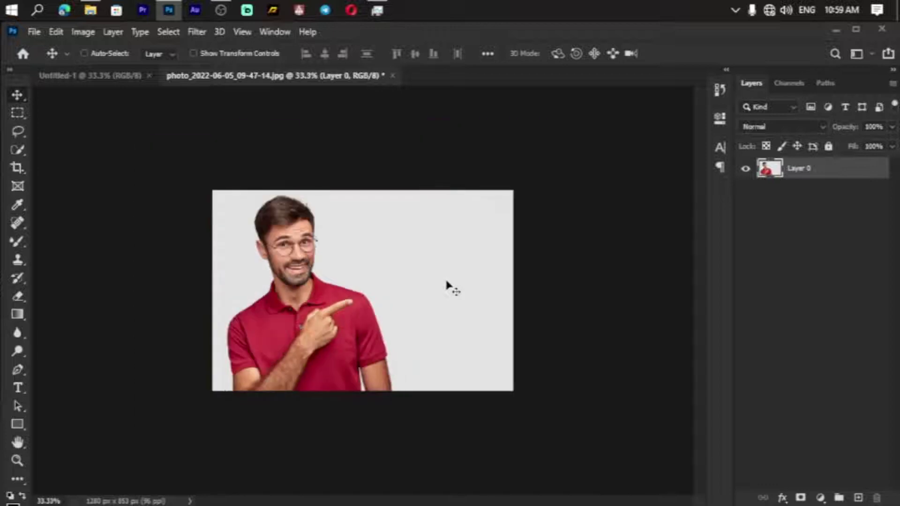
{"action": "key", "text": "ctrl+plus"}
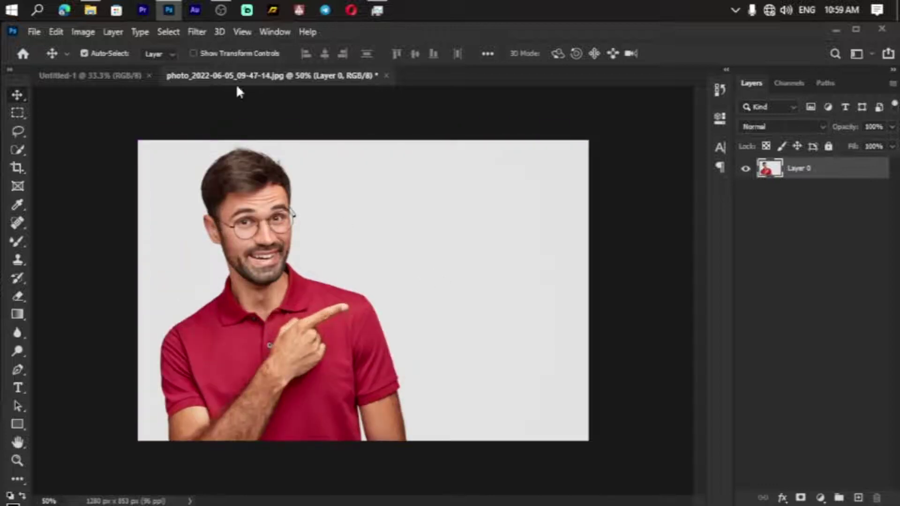
{"action": "left_click", "coordinate": [197, 32]}
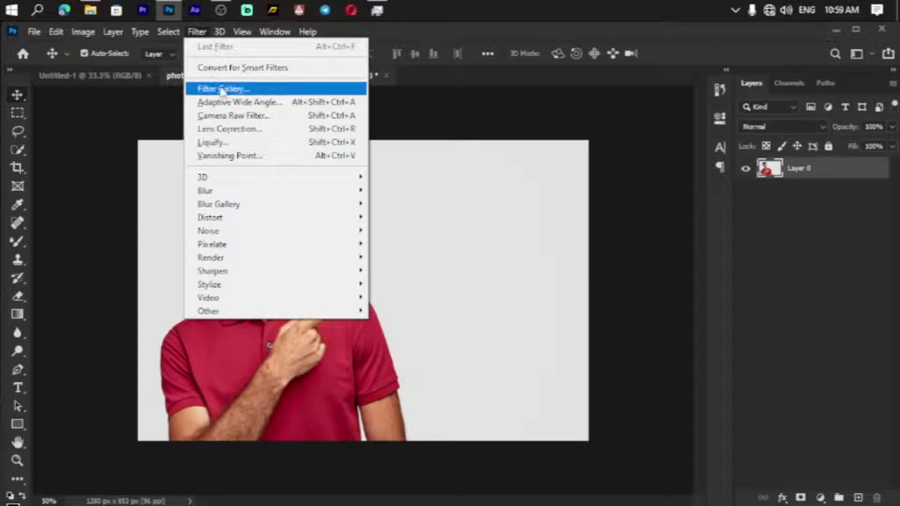
Step: Open the Filter Gallery and enlarge its window to fill the screen
{"action": "left_click", "coordinate": [222, 89]}
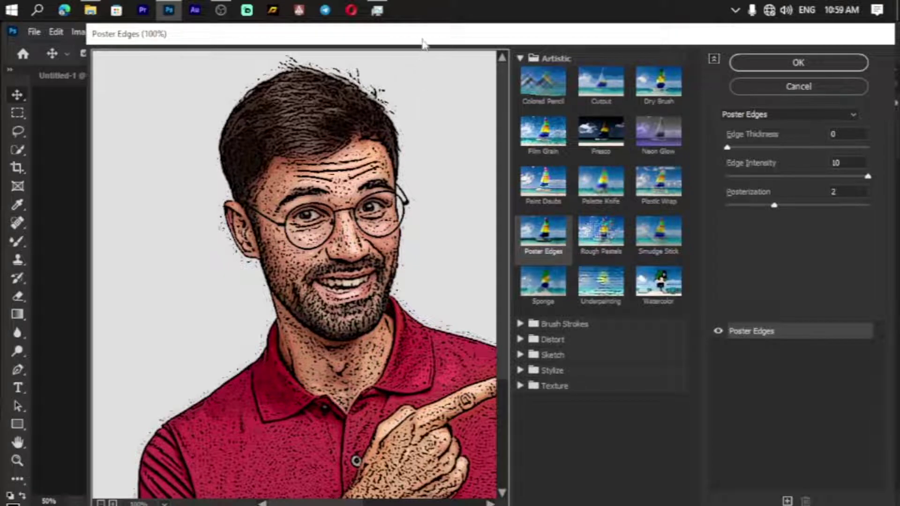
{"action": "left_click_drag", "start_coordinate": [423, 44], "coordinate": [386, 31]}
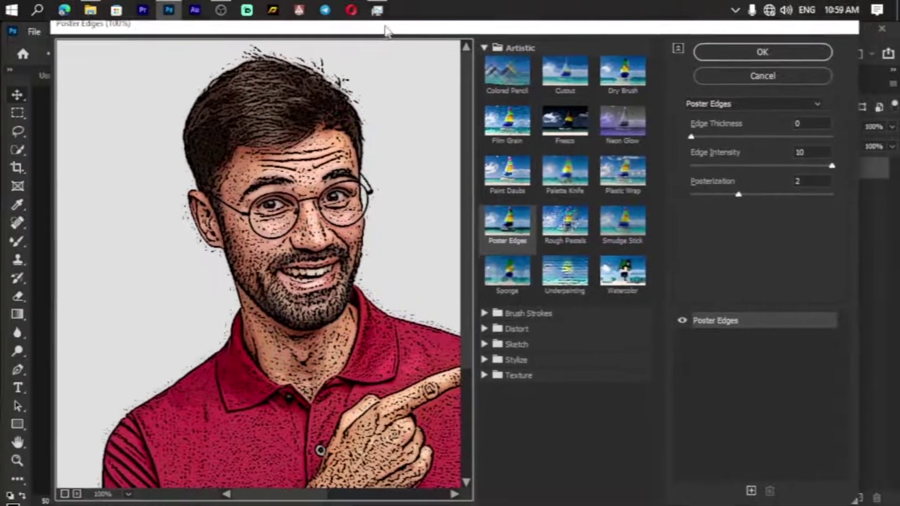
{"action": "left_click_drag", "start_coordinate": [386, 28], "coordinate": [395, 39]}
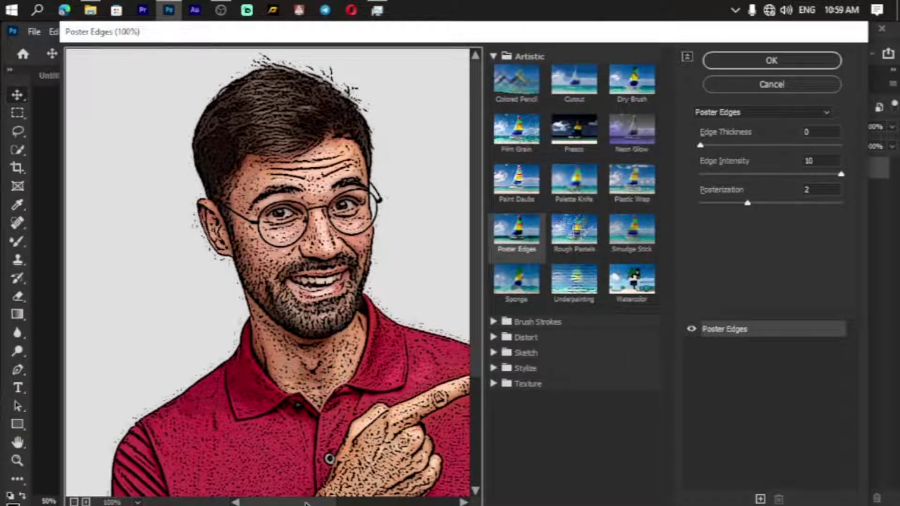
{"action": "left_click_drag", "start_coordinate": [307, 504], "coordinate": [323, 504]}
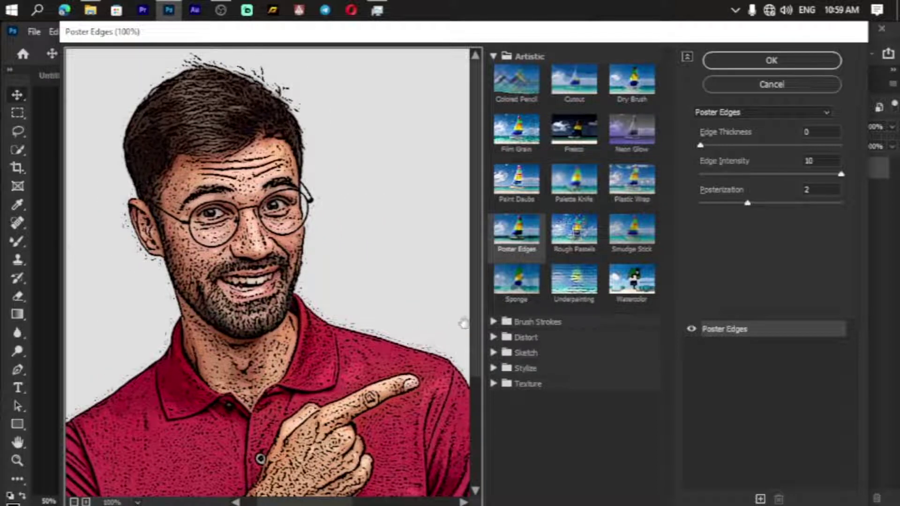
{"action": "scroll", "coordinate": [479, 341], "scroll_direction": "down", "scroll_amount": 2}
{"action": "scroll", "coordinate": [483, 306], "scroll_direction": "up", "scroll_amount": 2}
{"action": "left_click_drag", "start_coordinate": [868, 505], "coordinate": [899, 491]}
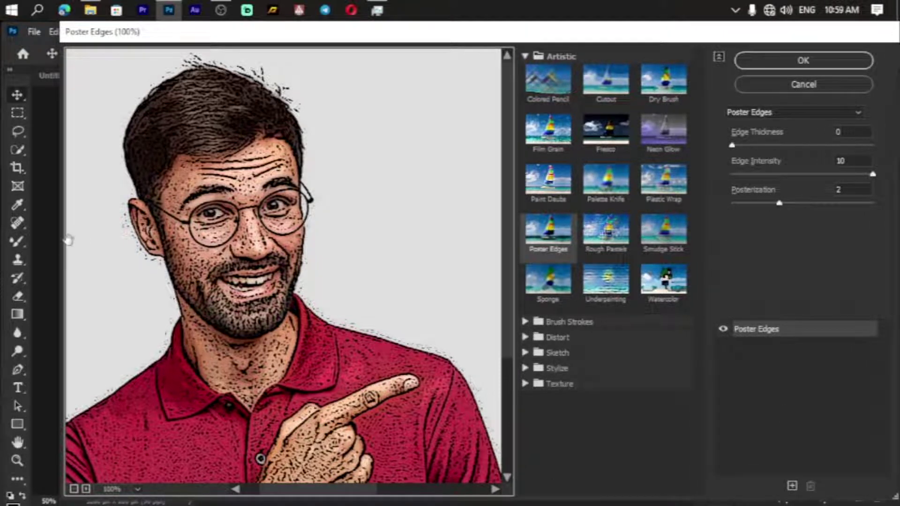
{"action": "left_click_drag", "start_coordinate": [52, 241], "coordinate": [3, 239]}
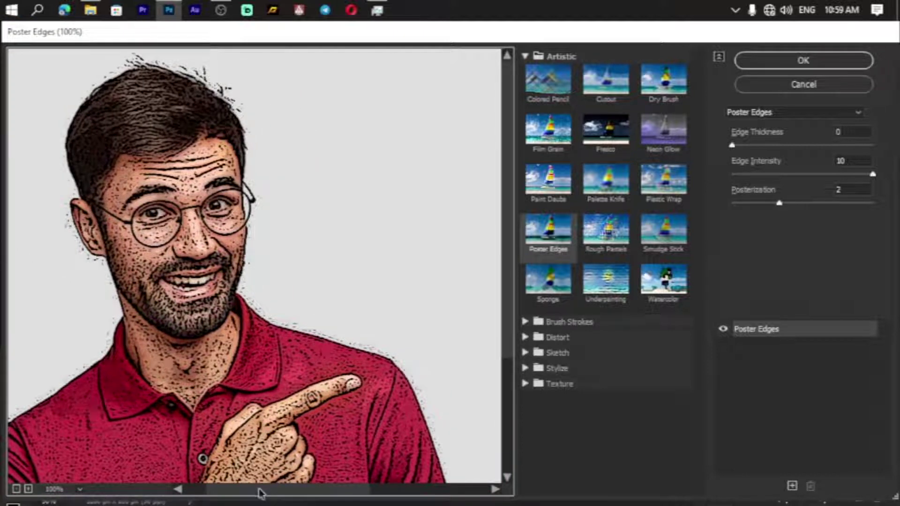
{"action": "left_click_drag", "start_coordinate": [261, 495], "coordinate": [242, 496]}
Step: Zoom the Poster Edges preview (thickness 0, intensity 10, posterization 2) out to fit the figure
{"action": "key", "text": "ctrl"}
{"action": "key", "text": "ctrl+minus"}
{"action": "key", "text": "ctrl+minus"}
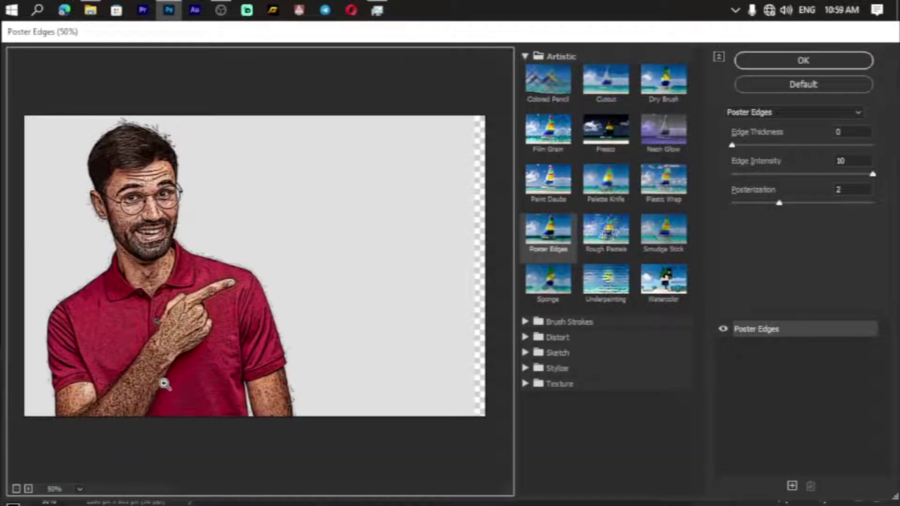
{"action": "key", "text": "ctrl+plus"}
{"action": "left_click_drag", "start_coordinate": [297, 239], "coordinate": [309, 242]}
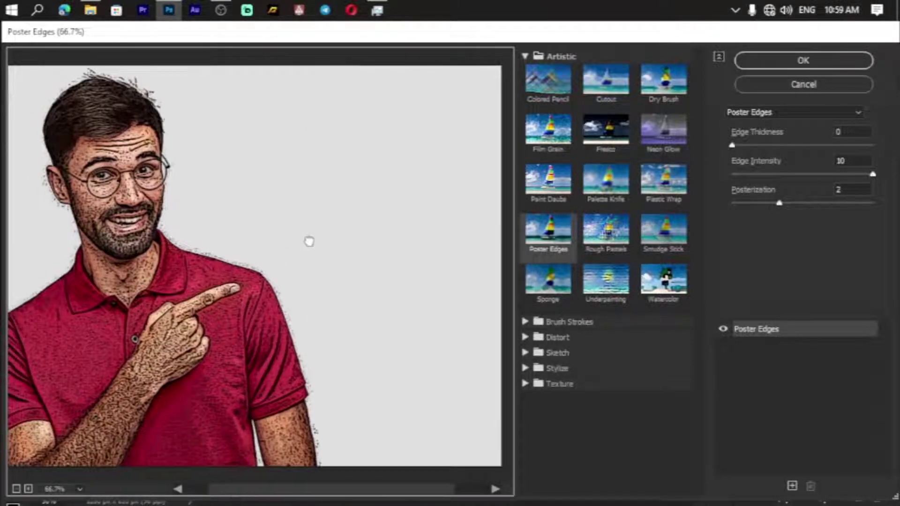
{"action": "key", "text": "ctrl+minus"}
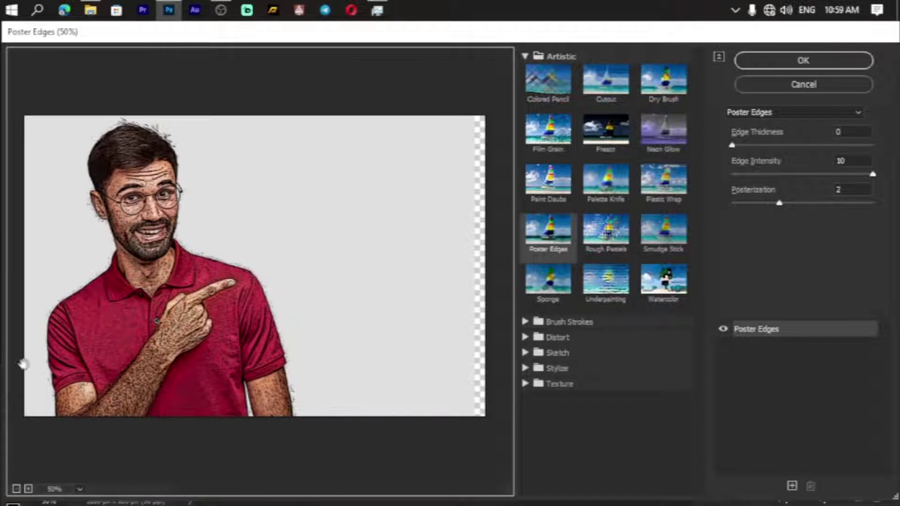
Step: Try Colored Pencil, Cutout, Dry Brush, Film Grain, and Fresco with brush size 7, detail 5
{"action": "left_click", "coordinate": [558, 83]}
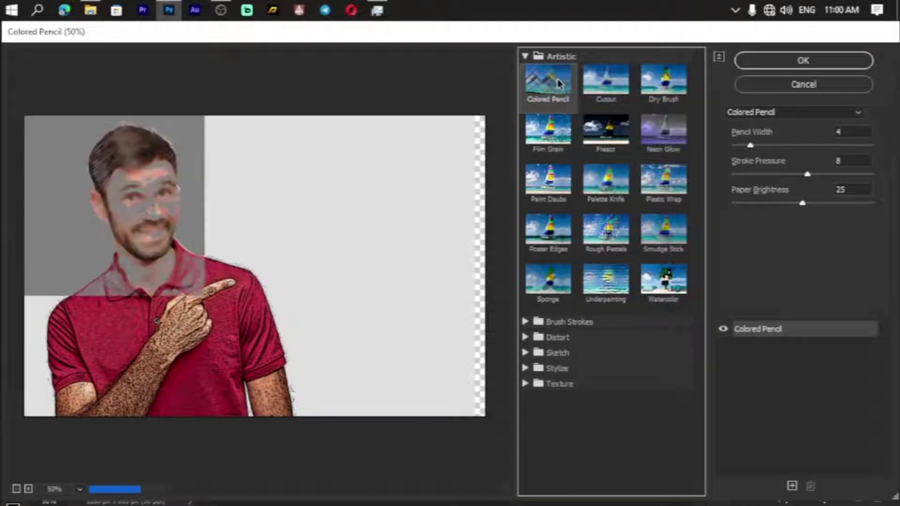
{"action": "left_click", "coordinate": [606, 81]}
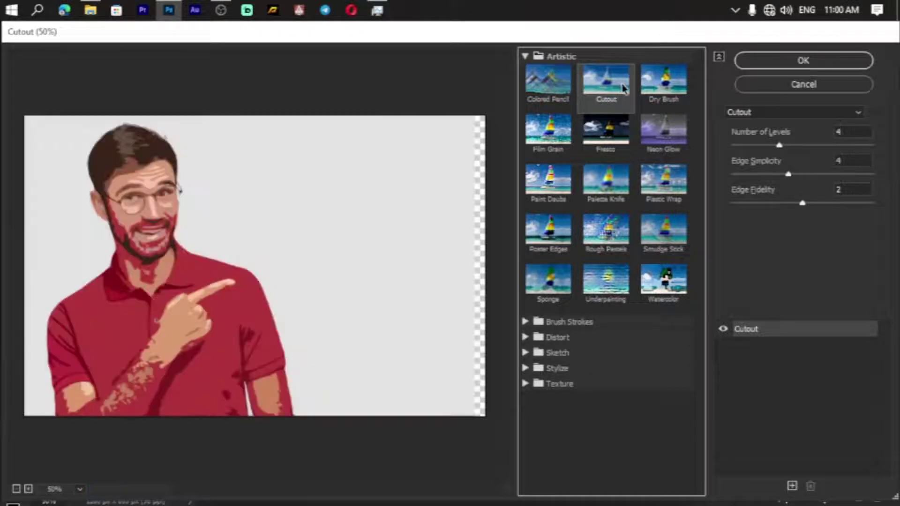
{"action": "left_click", "coordinate": [652, 96]}
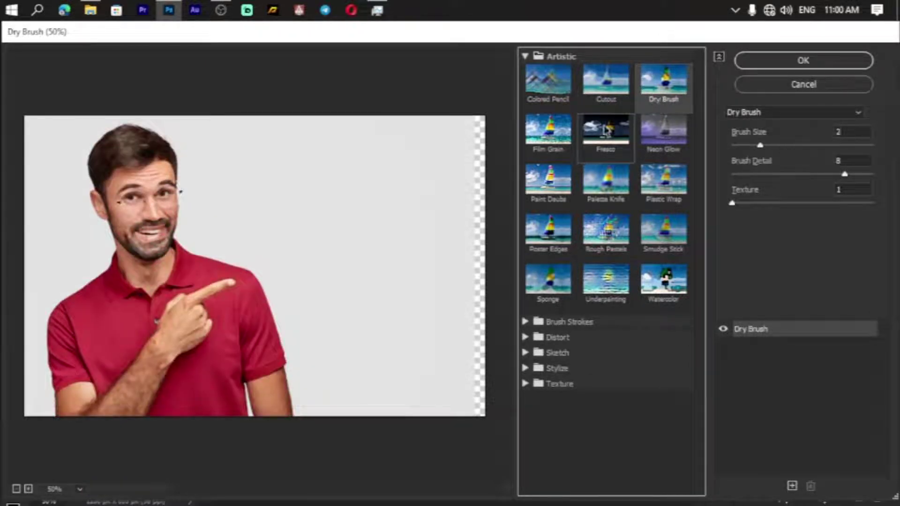
{"action": "left_click", "coordinate": [562, 141]}
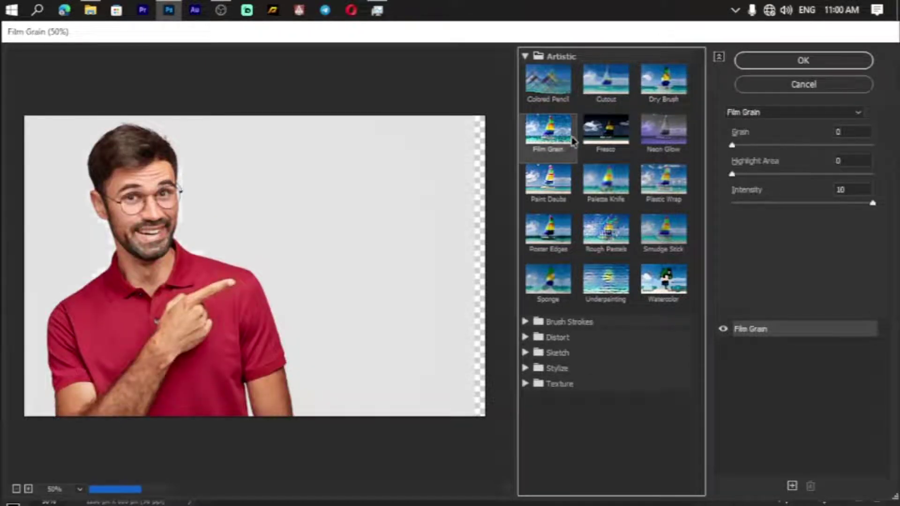
{"action": "left_click", "coordinate": [607, 140]}
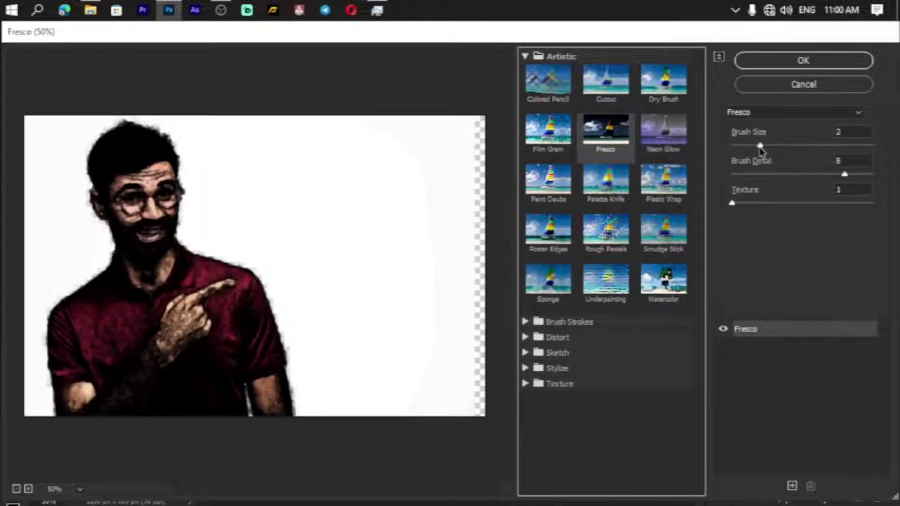
{"action": "mouse_move", "coordinate": [729, 146]}
{"action": "left_mouse_down"}
{"action": "mouse_move", "coordinate": [829, 149]}
{"action": "mouse_move", "coordinate": [723, 147]}
{"action": "left_mouse_up"}
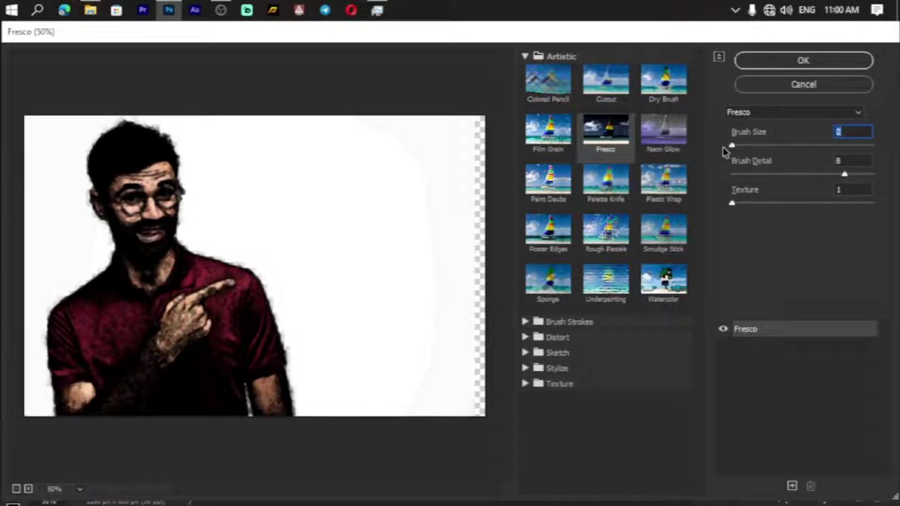
{"action": "left_click_drag", "start_coordinate": [844, 175], "coordinate": [763, 174]}
{"action": "left_click_drag", "start_coordinate": [732, 203], "coordinate": [826, 205]}
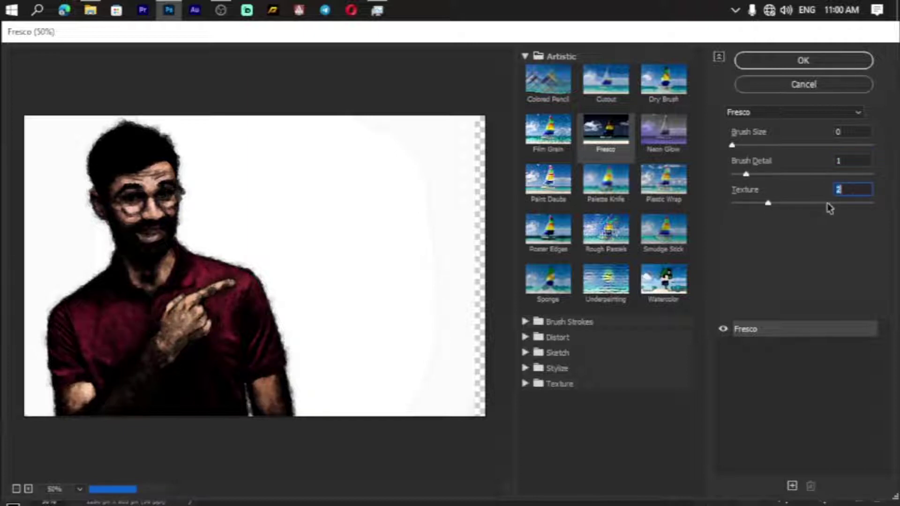
Step: Try Paint Daubs, Palette Knife, Plastic Wrap and Smudge Stick, then return to Poster Edges
{"action": "left_click", "coordinate": [558, 192]}
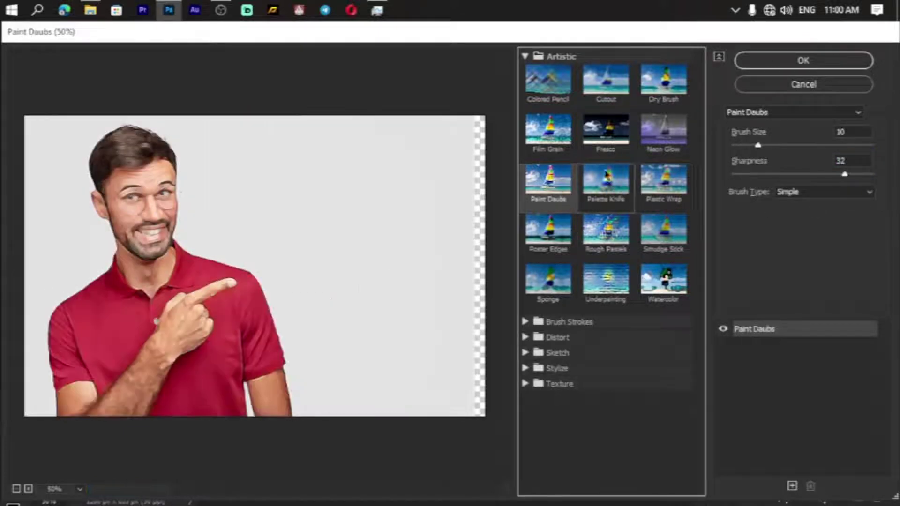
{"action": "left_click", "coordinate": [610, 185]}
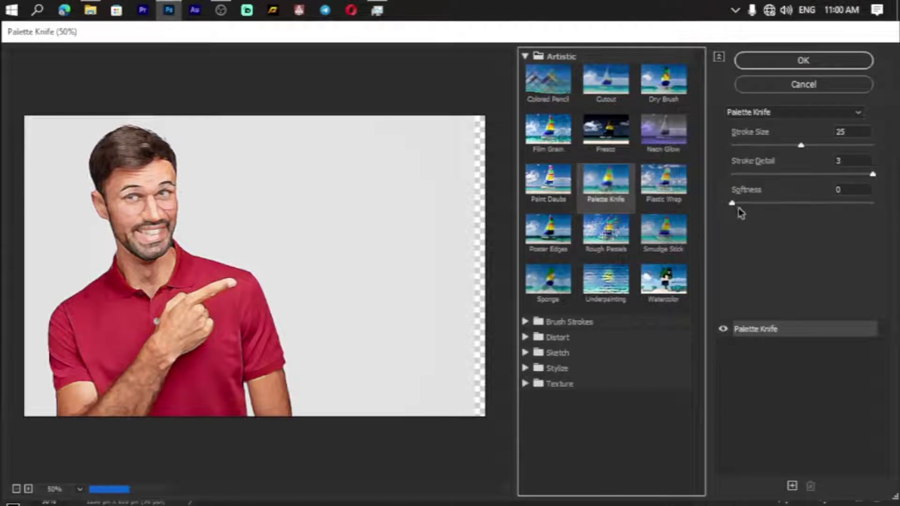
{"action": "left_click", "coordinate": [680, 199]}
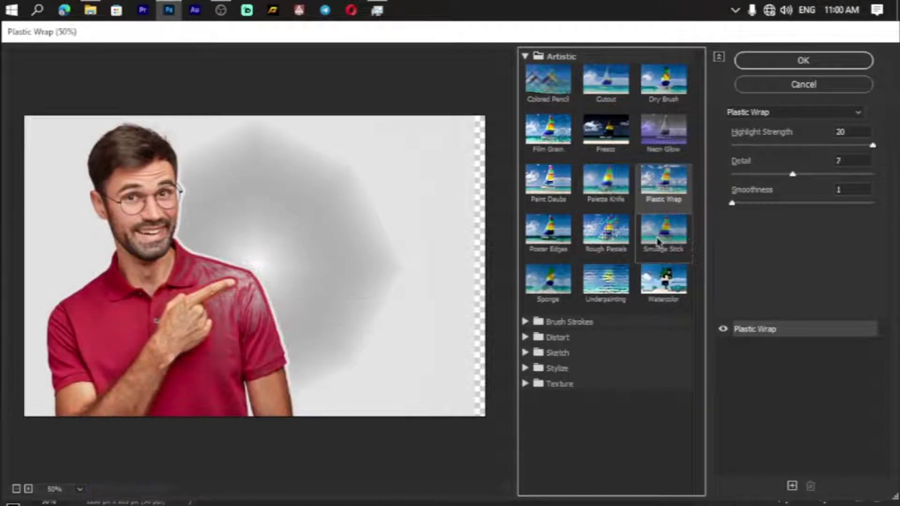
{"action": "left_click", "coordinate": [657, 241]}
{"action": "left_click", "coordinate": [568, 242]}
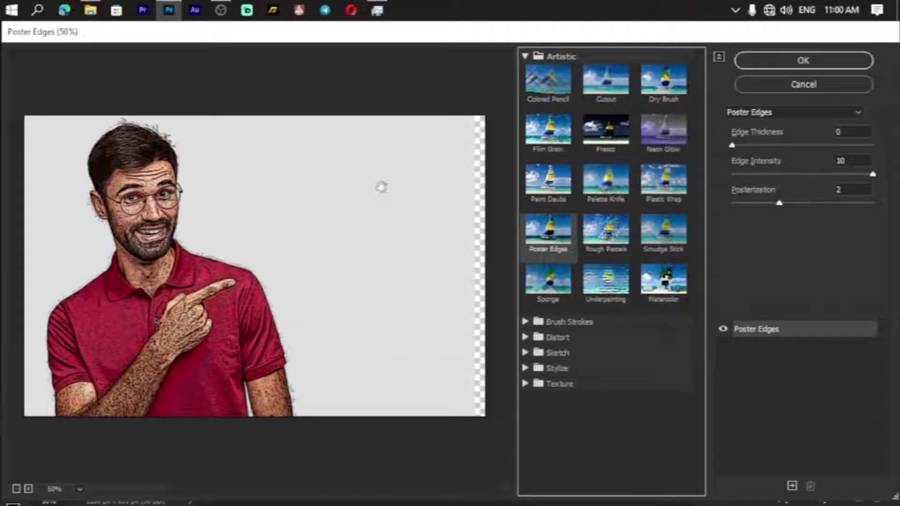
Step: Drag the Poster Edges sliders to Posterization 1, Edge Intensity 2 and Edge Thickness 2
{"action": "mouse_move", "coordinate": [779, 209]}
{"action": "left_mouse_down"}
{"action": "mouse_move", "coordinate": [708, 204]}
{"action": "mouse_move", "coordinate": [794, 200]}
{"action": "mouse_move", "coordinate": [763, 213]}
{"action": "mouse_move", "coordinate": [739, 207]}
{"action": "left_mouse_up"}
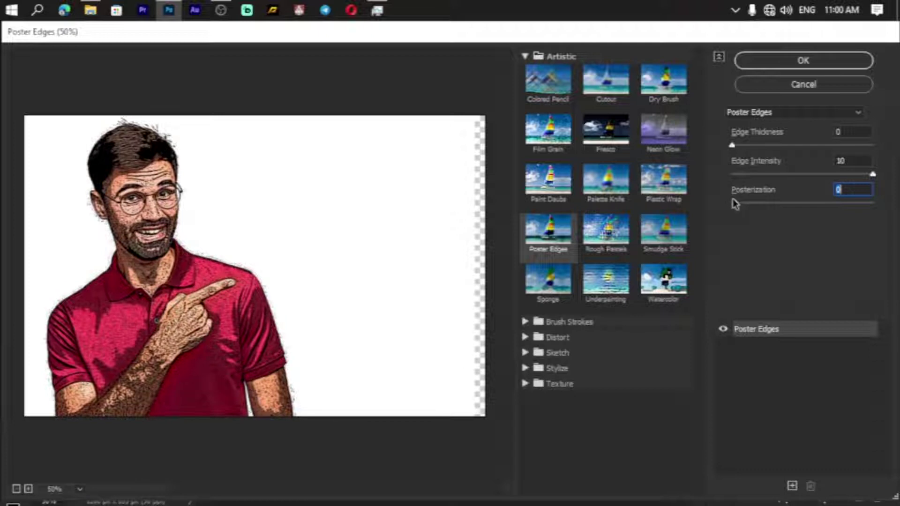
{"action": "left_click_drag", "start_coordinate": [740, 202], "coordinate": [748, 199]}
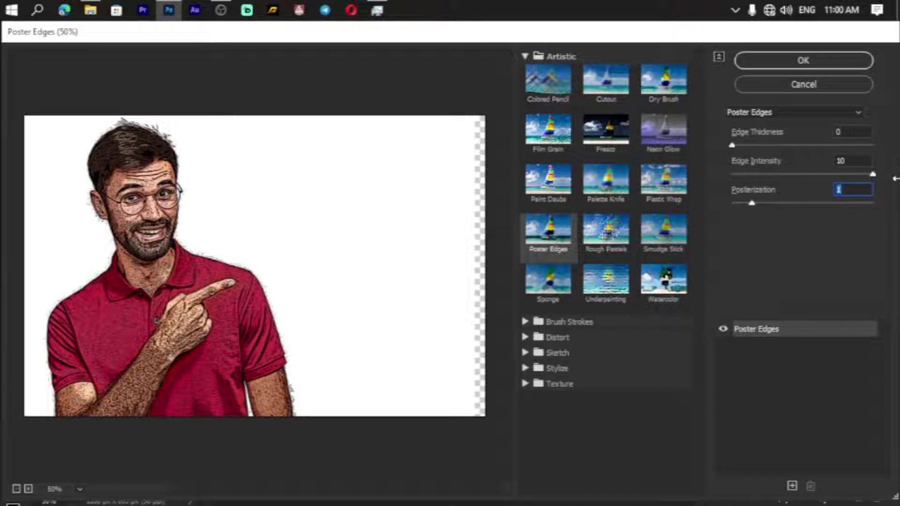
{"action": "mouse_move", "coordinate": [873, 174]}
{"action": "left_mouse_down"}
{"action": "mouse_move", "coordinate": [739, 187]}
{"action": "mouse_move", "coordinate": [757, 192]}
{"action": "left_mouse_up"}
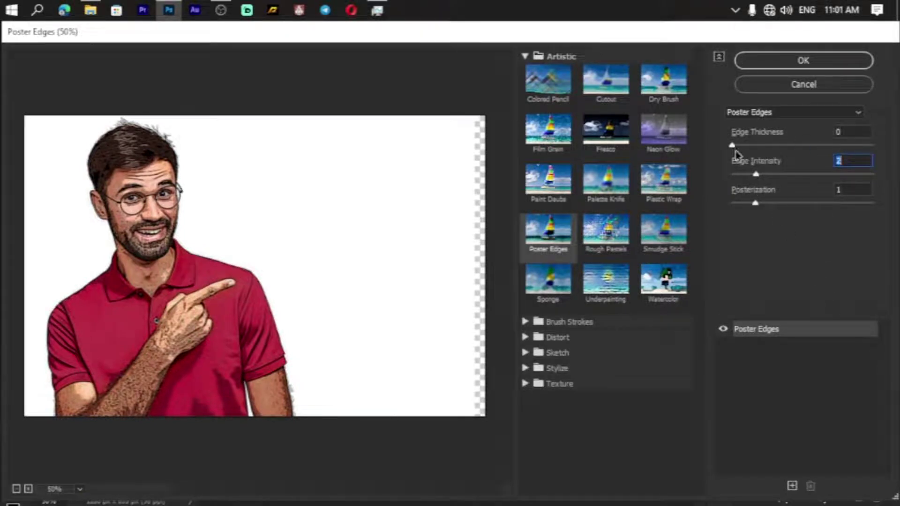
{"action": "left_click", "coordinate": [773, 146]}
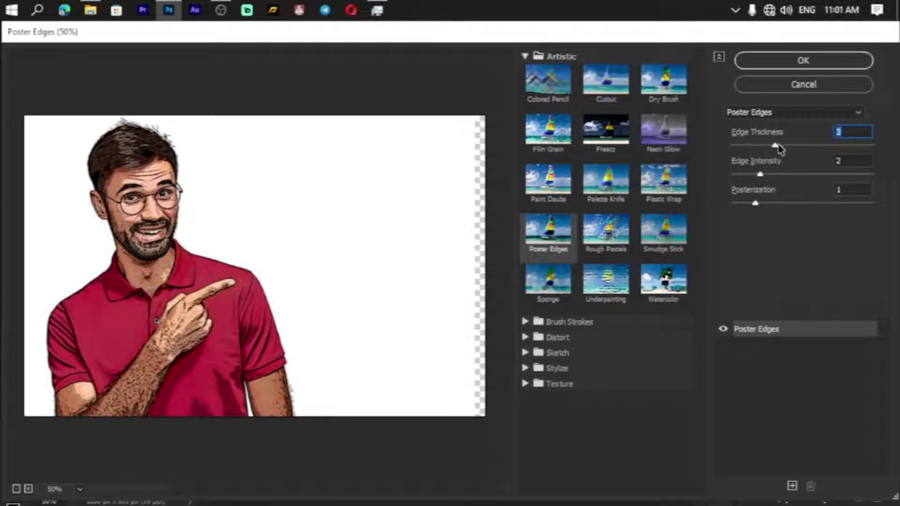
{"action": "mouse_move", "coordinate": [776, 147]}
{"action": "left_mouse_down"}
{"action": "mouse_move", "coordinate": [744, 151]}
{"action": "mouse_move", "coordinate": [766, 155]}
{"action": "left_mouse_up"}
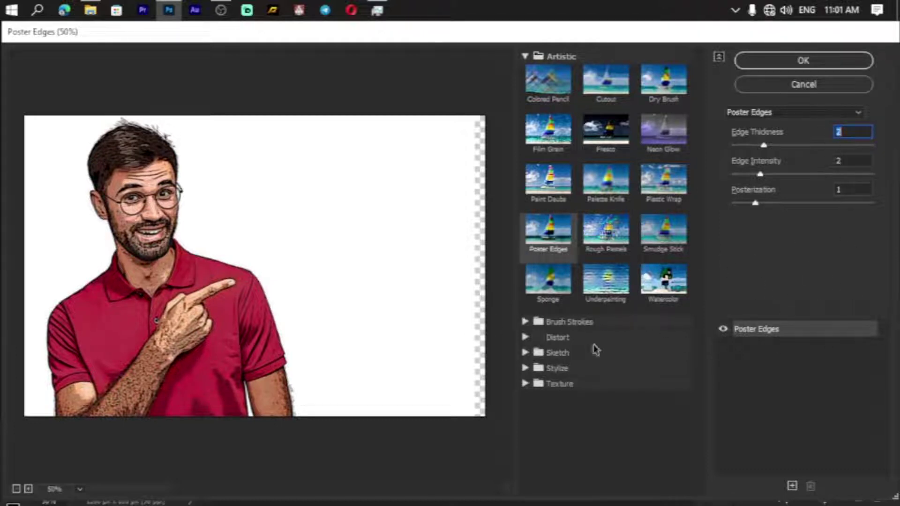
Step: Preview the Brush Strokes effects Sumi-e, Sprayed Strokes, Ink Outlines and Spatter
{"action": "left_click", "coordinate": [526, 322]}
{"action": "scroll", "coordinate": [703, 432], "scroll_direction": "down", "scroll_amount": 2}
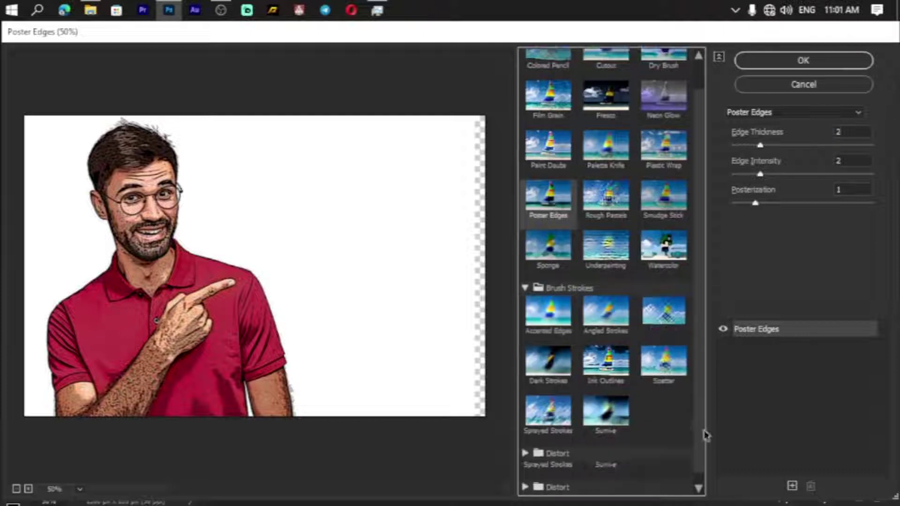
{"action": "left_click", "coordinate": [611, 404]}
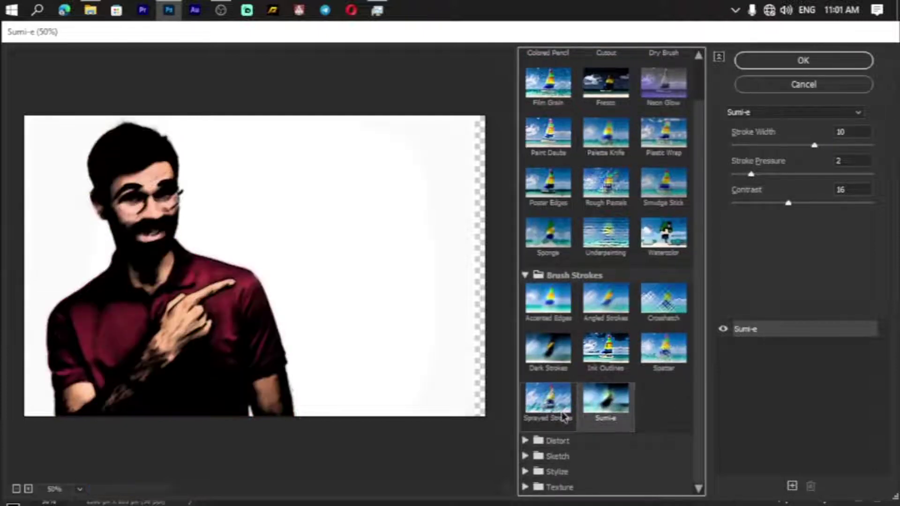
{"action": "left_click", "coordinate": [558, 413]}
{"action": "left_click", "coordinate": [607, 360]}
{"action": "left_click", "coordinate": [661, 359]}
Step: Preview the Distort effects Diffuse Glow, Glass and Ocean Ripple
{"action": "left_click", "coordinate": [525, 441]}
{"action": "scroll", "coordinate": [527, 441], "scroll_direction": "down", "scroll_amount": 2}
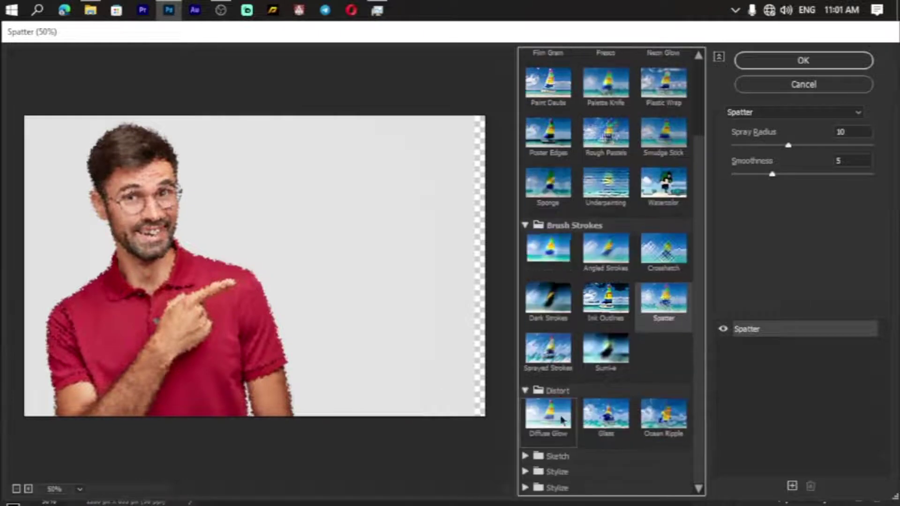
{"action": "left_click", "coordinate": [539, 420]}
{"action": "left_click", "coordinate": [624, 417]}
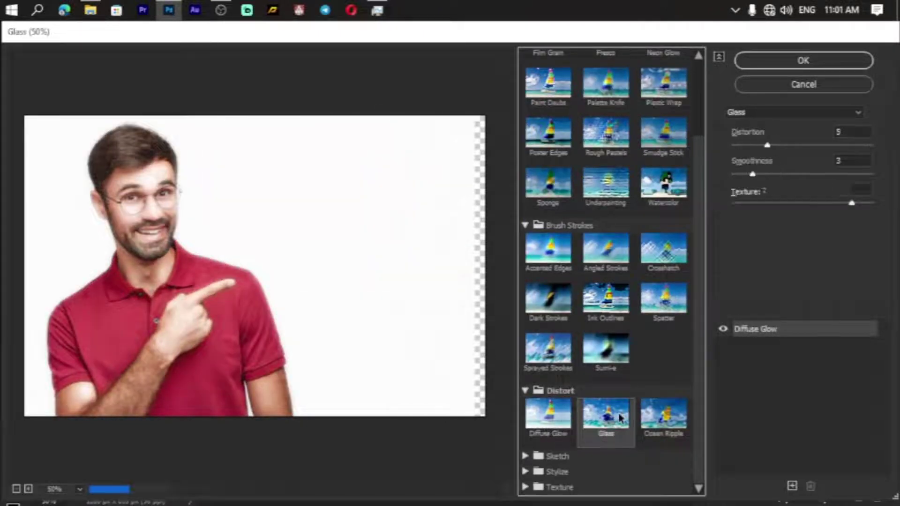
{"action": "left_click", "coordinate": [661, 437]}
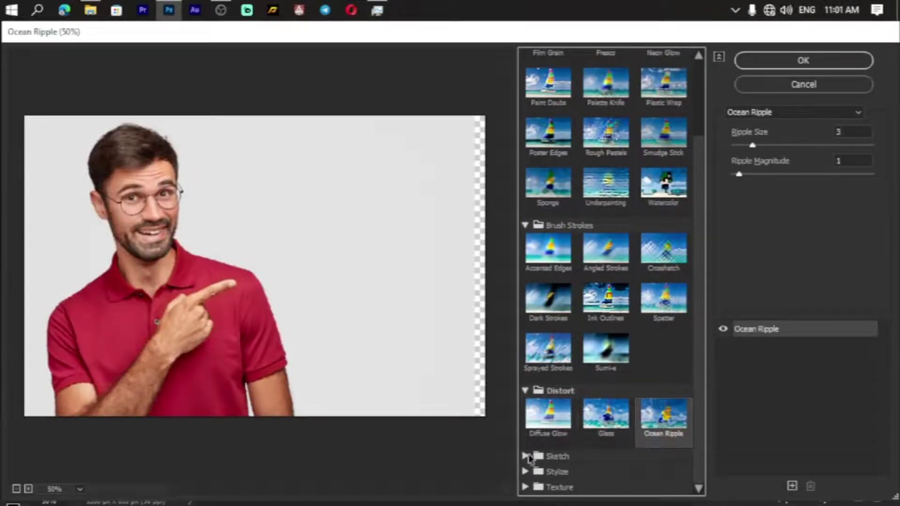
Step: Preview the Sketch effects Torn Edges, Water Paper, Stamp, Reticulation and Plaster
{"action": "left_click", "coordinate": [525, 456]}
{"action": "scroll", "coordinate": [567, 427], "scroll_direction": "down", "scroll_amount": 3}
{"action": "scroll", "coordinate": [562, 403], "scroll_direction": "down", "scroll_amount": 3}
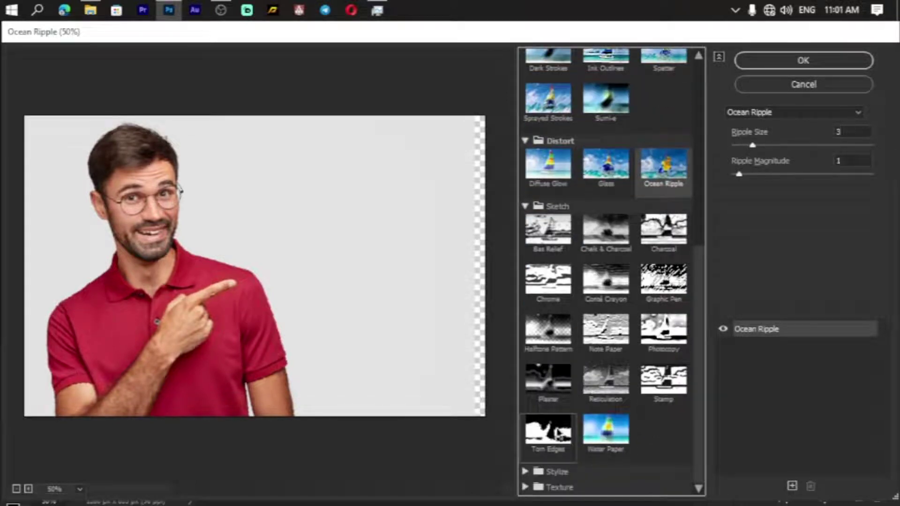
{"action": "left_click", "coordinate": [560, 433]}
{"action": "left_click", "coordinate": [605, 443]}
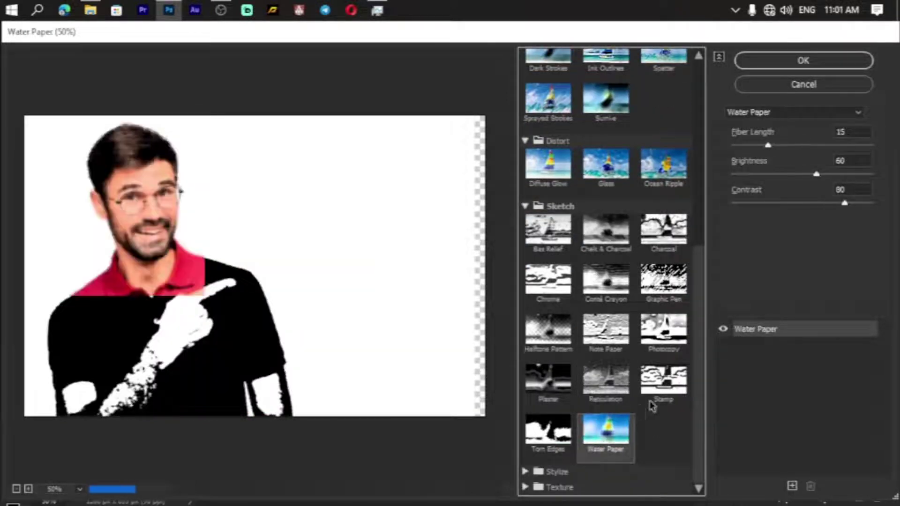
{"action": "left_click", "coordinate": [663, 394]}
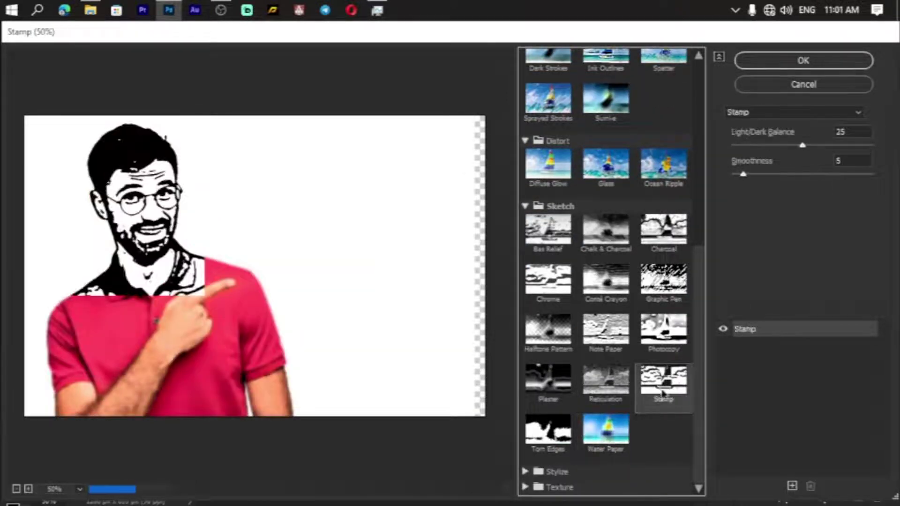
{"action": "left_click", "coordinate": [604, 383]}
{"action": "left_click", "coordinate": [551, 391]}
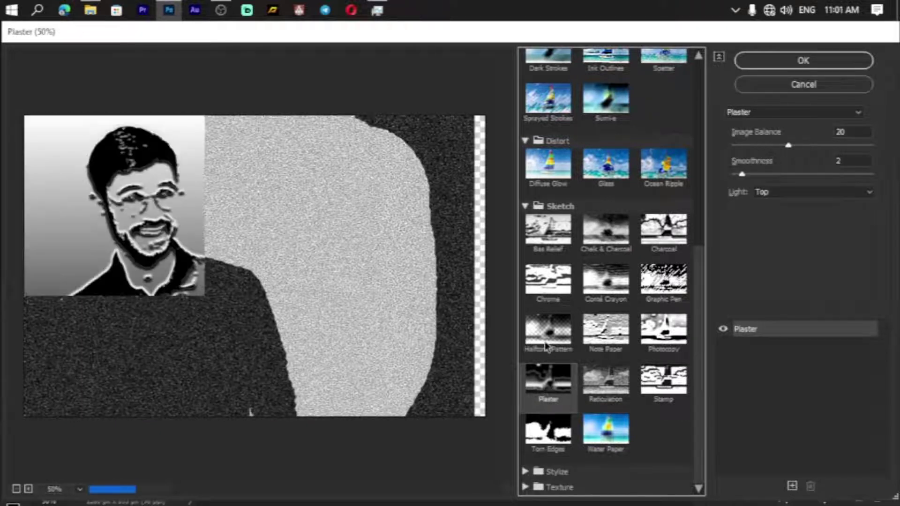
Step: Preview more Sketch effects from Halftone Pattern through Charcoal, then Water Paper again
{"action": "left_click", "coordinate": [549, 331]}
{"action": "left_click", "coordinate": [604, 332]}
{"action": "left_click", "coordinate": [651, 352]}
{"action": "left_click", "coordinate": [658, 289]}
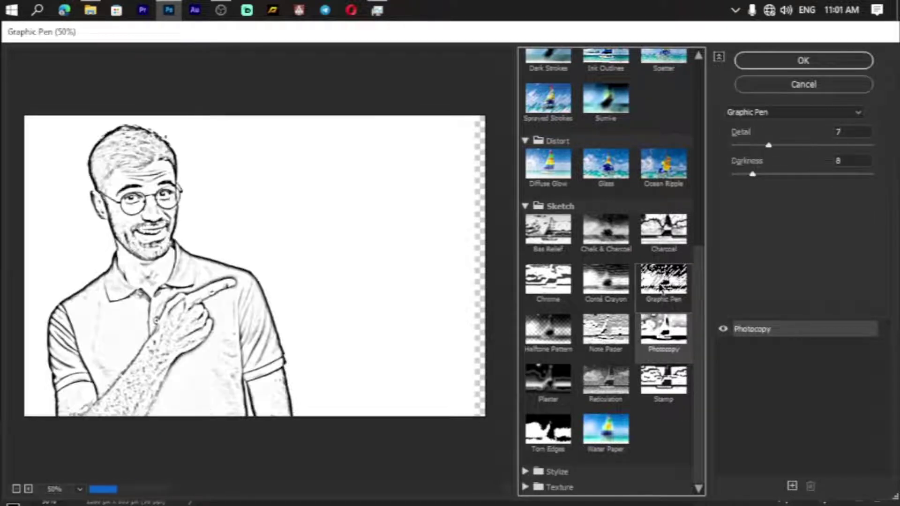
{"action": "left_click", "coordinate": [606, 281]}
{"action": "left_click", "coordinate": [551, 284]}
{"action": "left_click", "coordinate": [548, 231]}
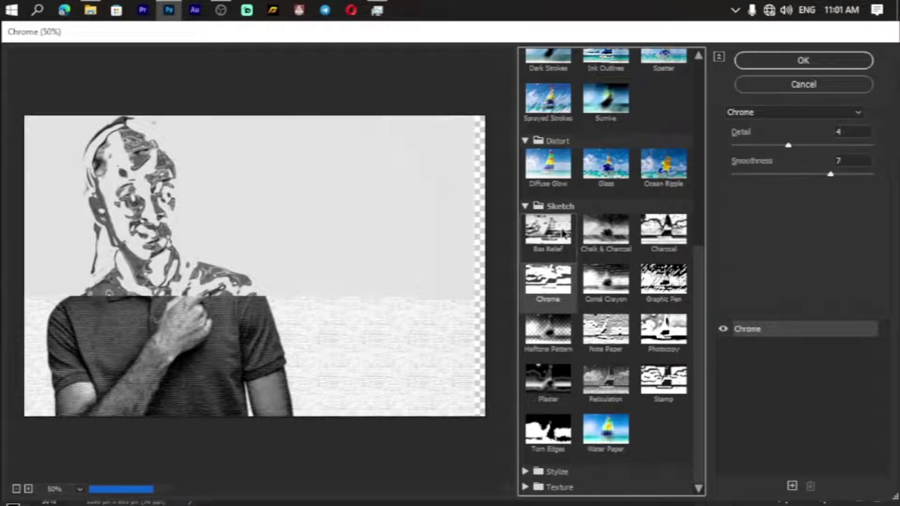
{"action": "left_click", "coordinate": [606, 232]}
{"action": "left_click", "coordinate": [653, 253]}
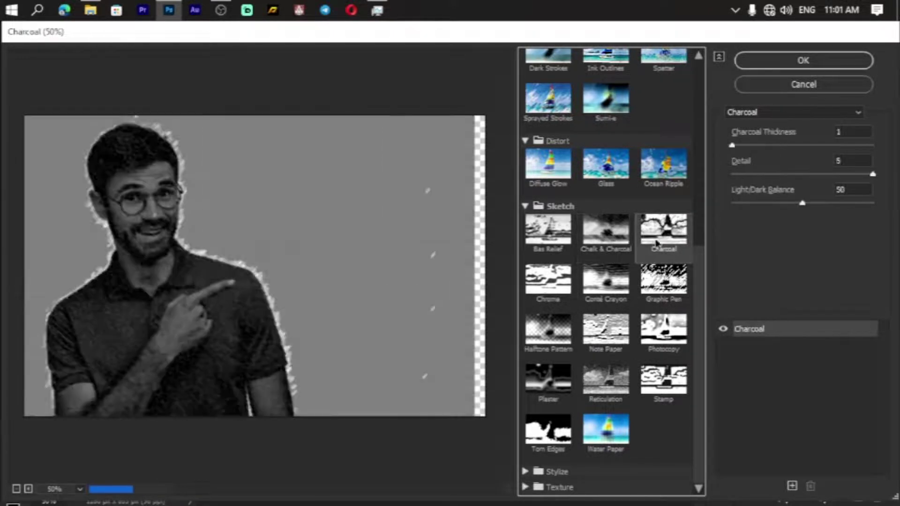
{"action": "left_click", "coordinate": [607, 430]}
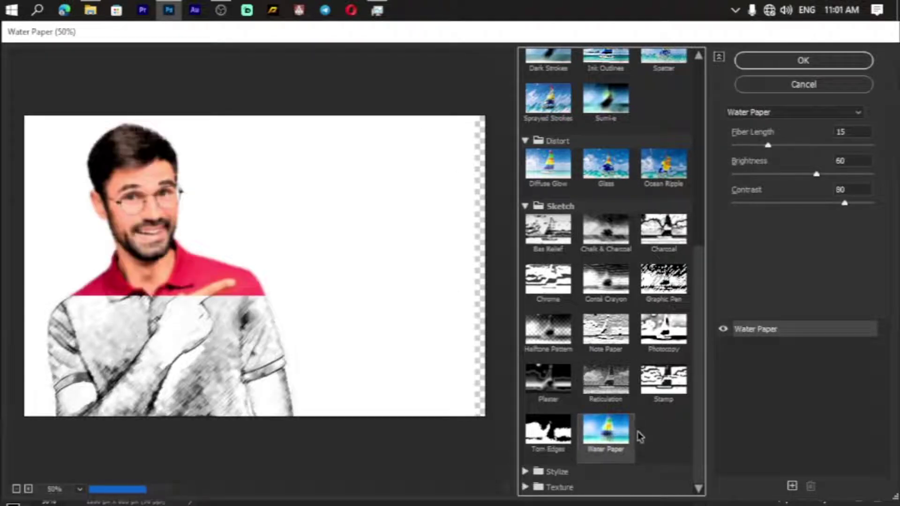
Step: Preview Stylize's Glowing Edges and the Texture effects from Craquelure to Texturizer
{"action": "left_click", "coordinate": [525, 472]}
{"action": "scroll", "coordinate": [526, 469], "scroll_direction": "down", "scroll_amount": 1}
{"action": "left_click", "coordinate": [558, 447]}
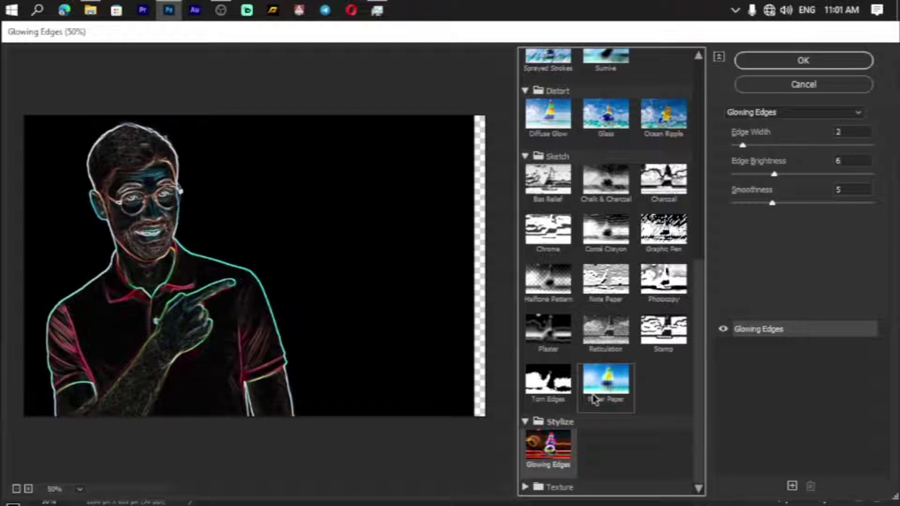
{"action": "left_click", "coordinate": [526, 488]}
{"action": "scroll", "coordinate": [623, 431], "scroll_direction": "down", "scroll_amount": 2}
{"action": "left_click", "coordinate": [548, 412]}
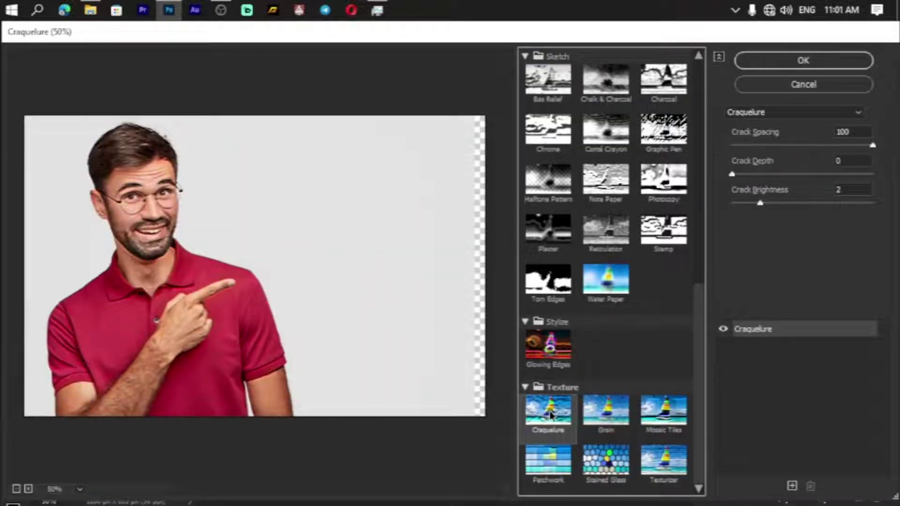
{"action": "left_click", "coordinate": [618, 429]}
{"action": "left_click", "coordinate": [664, 432]}
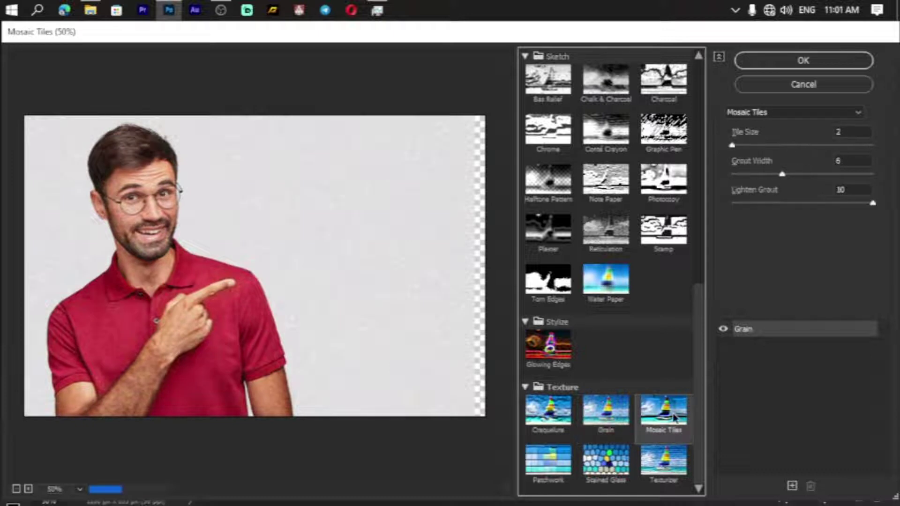
{"action": "left_click", "coordinate": [553, 468]}
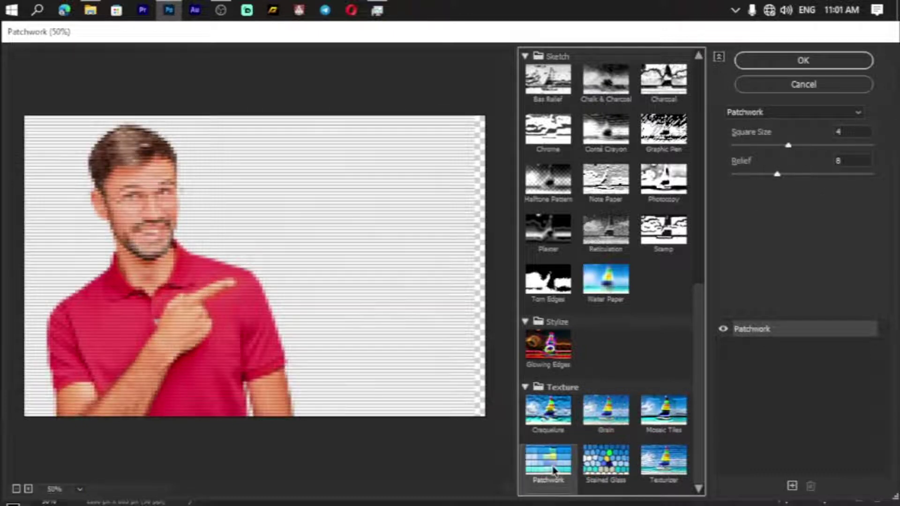
{"action": "left_click", "coordinate": [607, 479]}
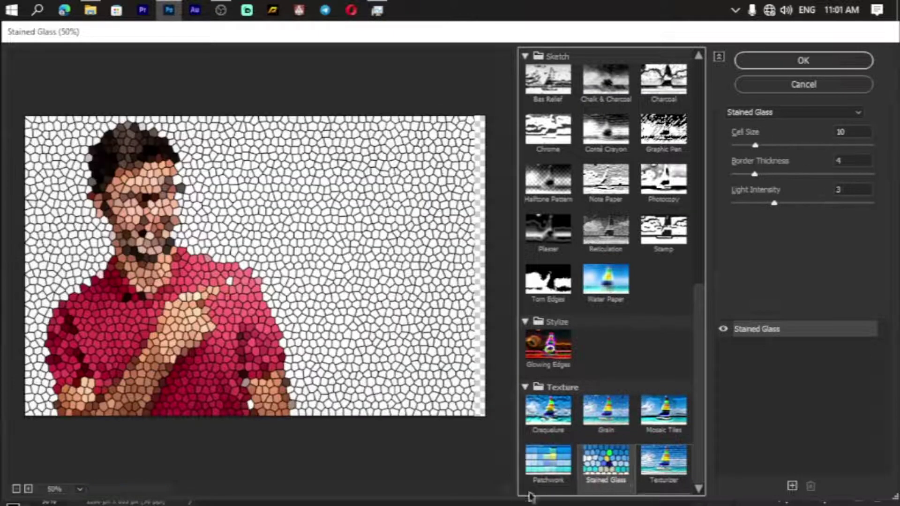
{"action": "left_click", "coordinate": [666, 475]}
Step: Scroll back up the effects list and return to Poster Edges at 2/2/1
{"action": "scroll", "coordinate": [669, 473], "scroll_direction": "up", "scroll_amount": 5}
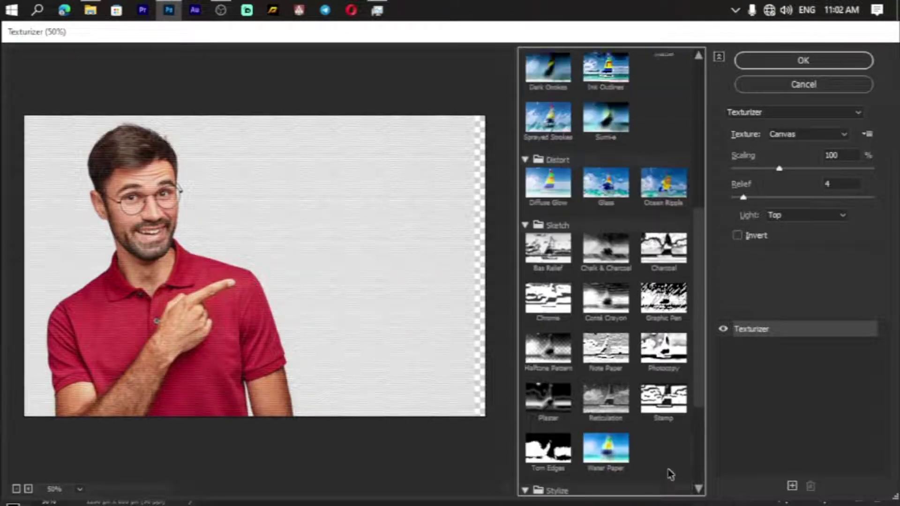
{"action": "scroll", "coordinate": [669, 474], "scroll_direction": "up", "scroll_amount": 5}
{"action": "scroll", "coordinate": [670, 474], "scroll_direction": "up", "scroll_amount": 3}
{"action": "scroll", "coordinate": [671, 475], "scroll_direction": "up", "scroll_amount": 5}
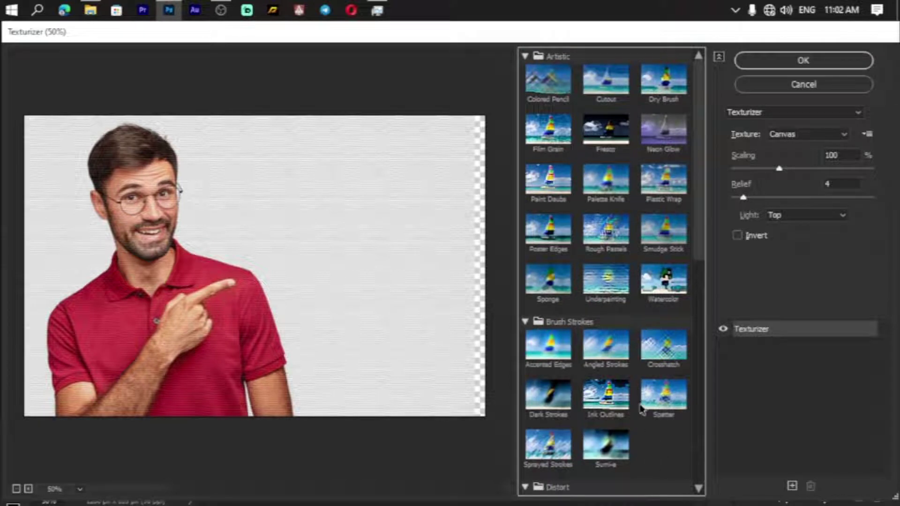
{"action": "left_click", "coordinate": [548, 229]}
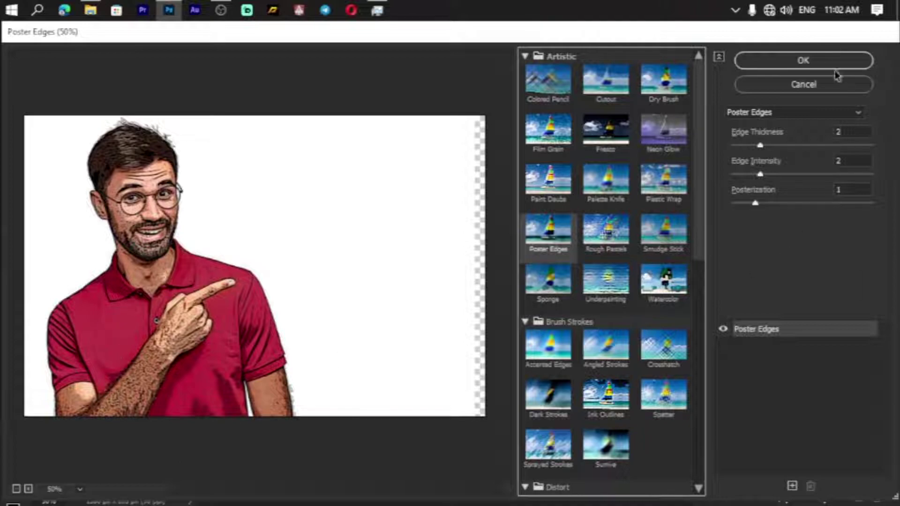
Step: Apply Poster Edges to Layer 0, inspect the face up close, then zoom out to 50%
{"action": "left_click", "coordinate": [818, 60]}
{"action": "mouse_move", "coordinate": [419, 282]}
{"action": "left_mouse_down"}
{"action": "mouse_move", "coordinate": [437, 286]}
{"action": "mouse_move", "coordinate": [386, 301]}
{"action": "mouse_move", "coordinate": [418, 306]}
{"action": "left_mouse_up"}
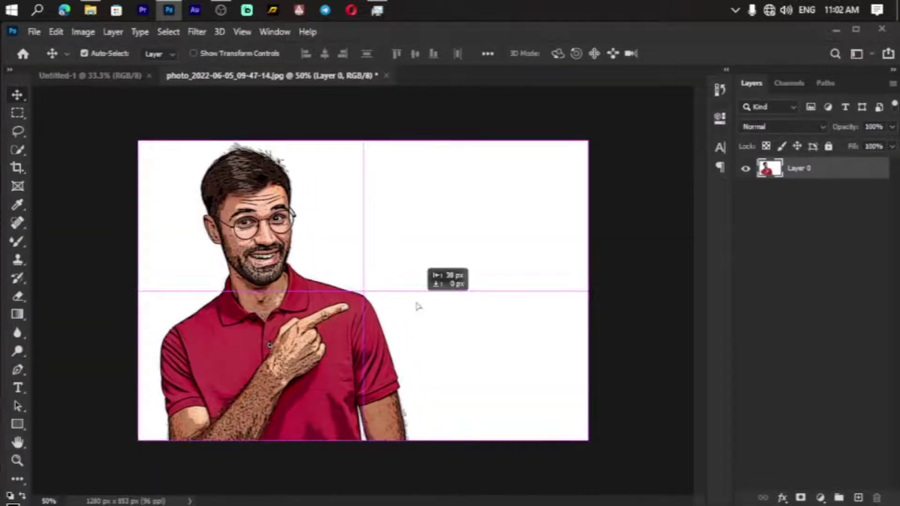
{"action": "key", "text": "ctrl+plus"}
{"action": "key", "text": "ctrl+plus"}
{"action": "key", "text": "ctrl+plus"}
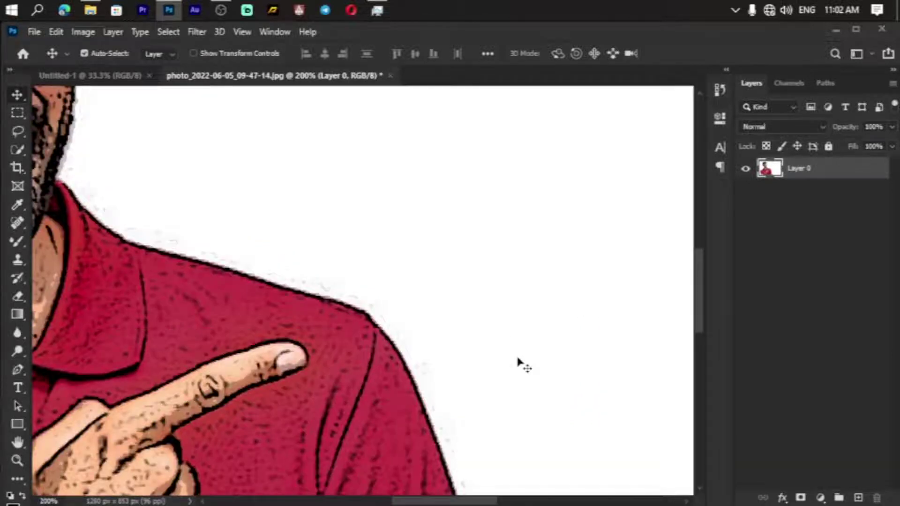
{"action": "left_click_drag", "start_coordinate": [403, 256], "coordinate": [597, 400]}
{"action": "left_click_drag", "start_coordinate": [476, 309], "coordinate": [547, 370]}
{"action": "left_click_drag", "start_coordinate": [288, 373], "coordinate": [449, 473]}
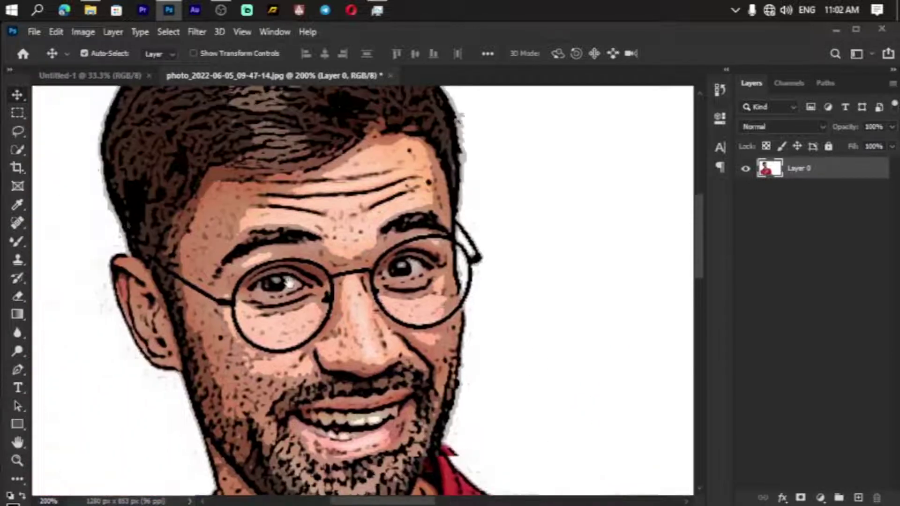
{"action": "mouse_move", "coordinate": [321, 302]}
{"action": "left_mouse_down"}
{"action": "mouse_move", "coordinate": [251, 316]}
{"action": "mouse_move", "coordinate": [276, 284]}
{"action": "left_mouse_up"}
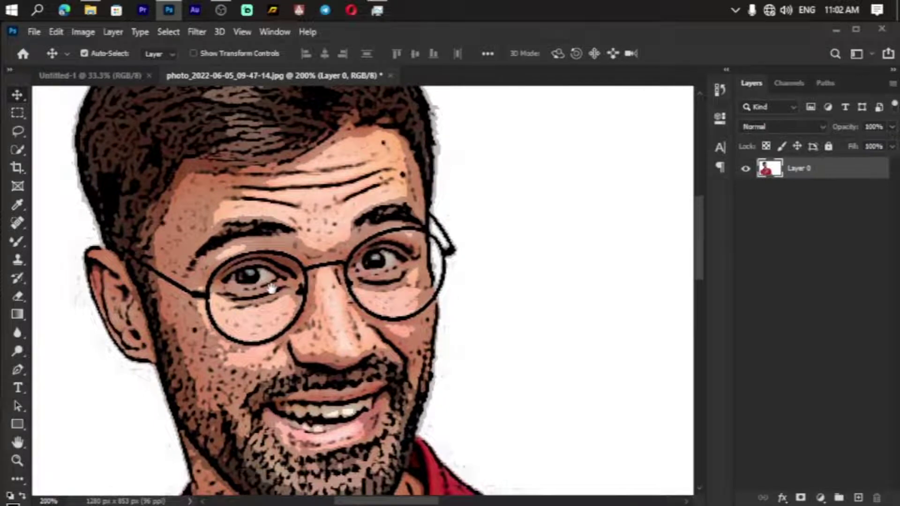
{"action": "key", "text": "ctrl+0"}
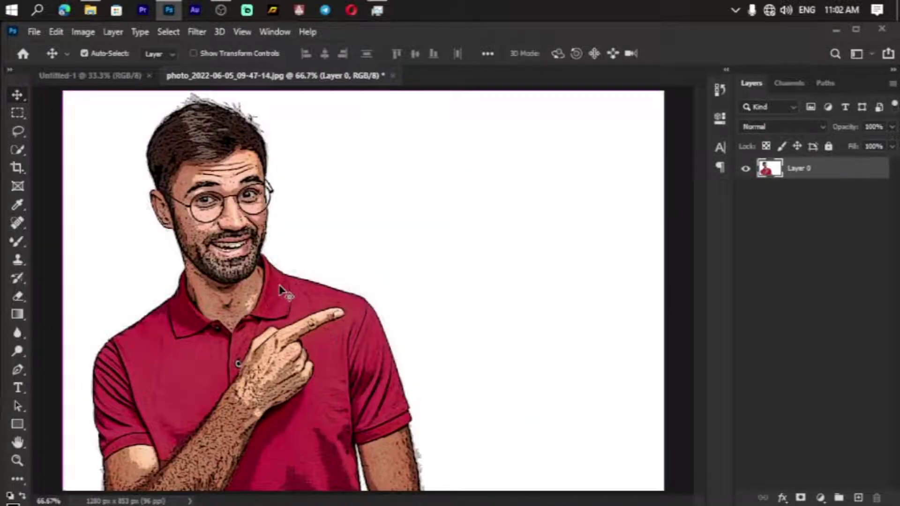
{"action": "key", "text": "ctrl+minus"}
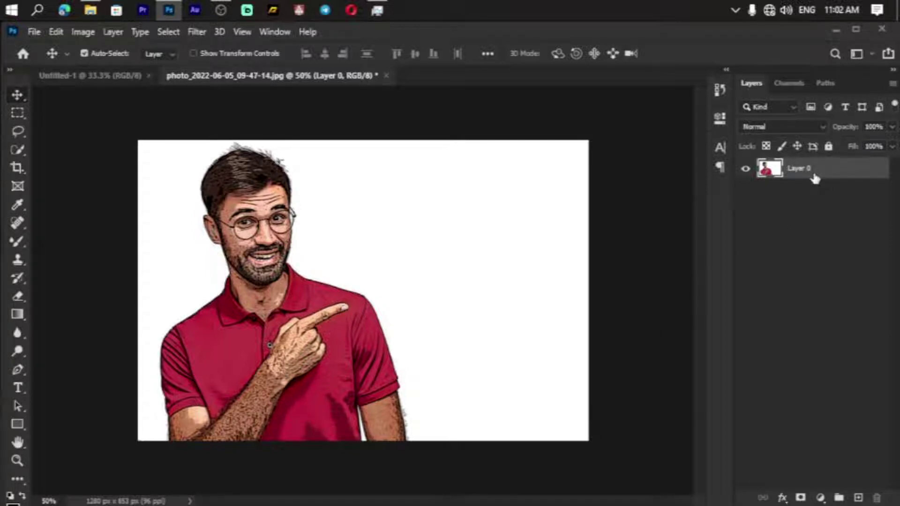
Step: Undo the filter twice, convert the Background to a normal layer, and reposition it to fill the canvas
{"action": "key", "text": "ctrl+z"}
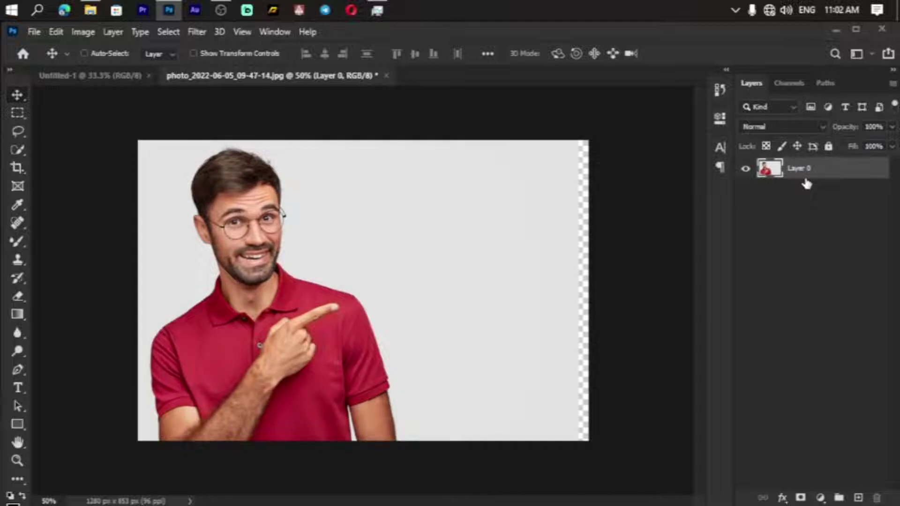
{"action": "key", "text": "ctrl+z"}
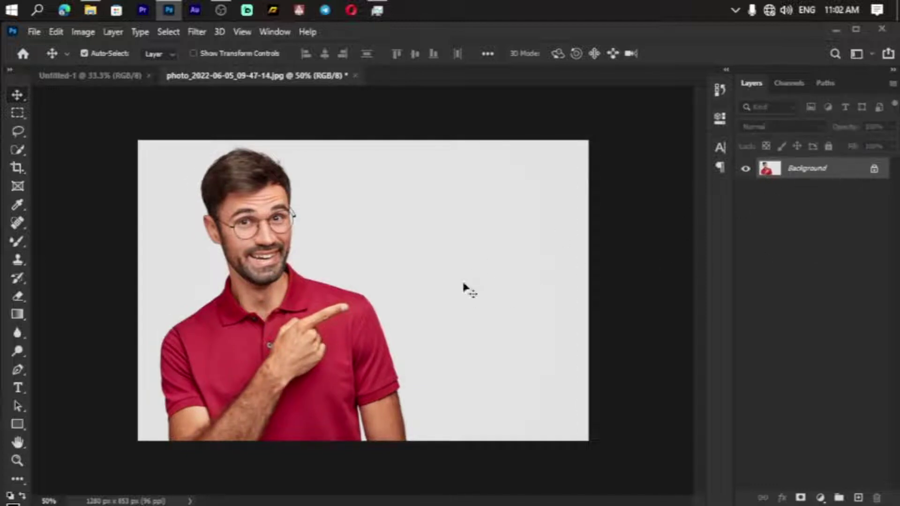
{"action": "left_click_drag", "start_coordinate": [449, 230], "coordinate": [373, 320]}
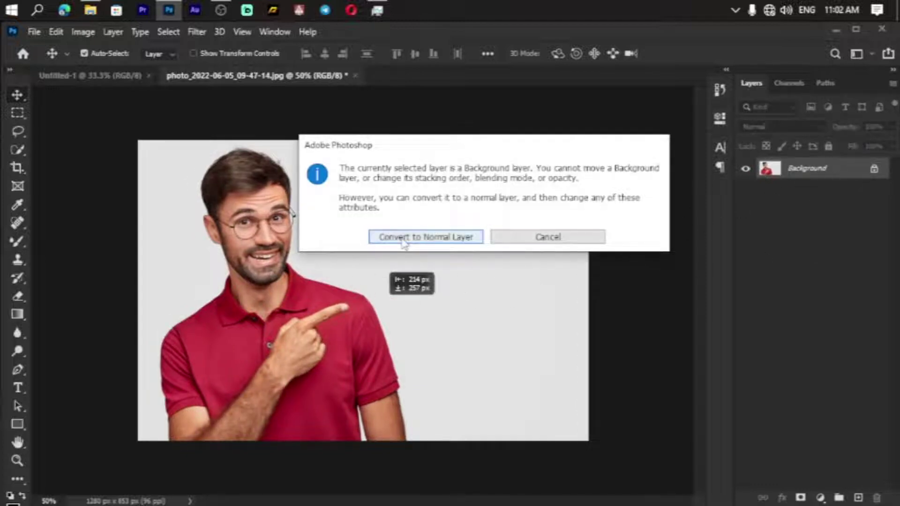
{"action": "left_click", "coordinate": [400, 239]}
{"action": "left_click_drag", "start_coordinate": [317, 269], "coordinate": [386, 184]}
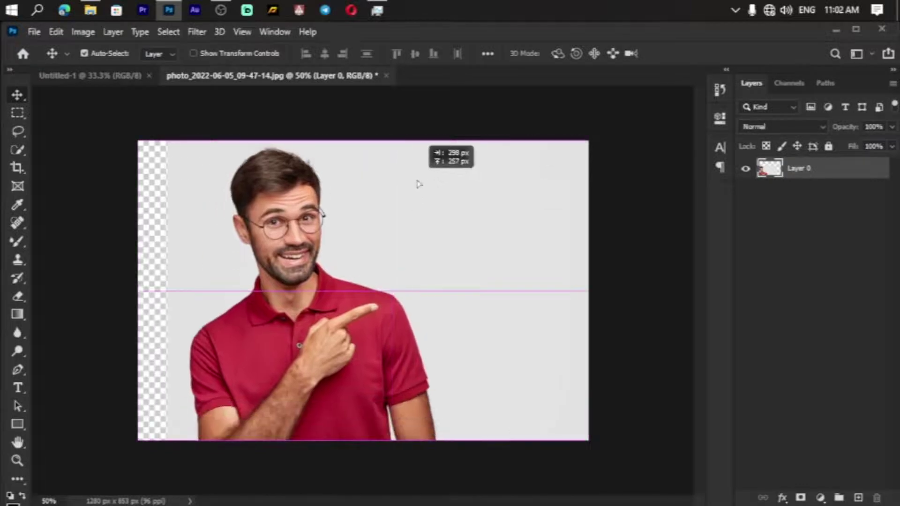
{"action": "left_click", "coordinate": [817, 420]}
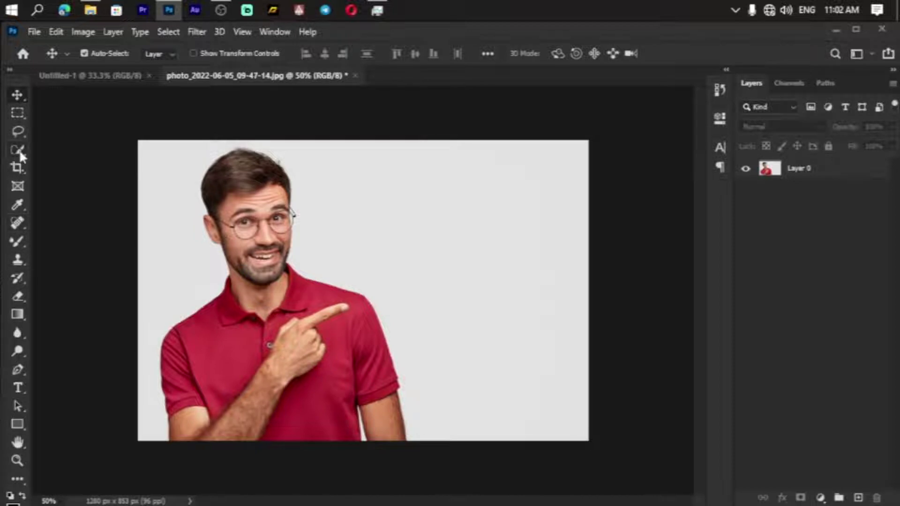
{"action": "right_click", "coordinate": [17, 148]}
Step: Brush a Quick Selection over the man's head, ear and shoulder on the photo layer
{"action": "left_click", "coordinate": [84, 149]}
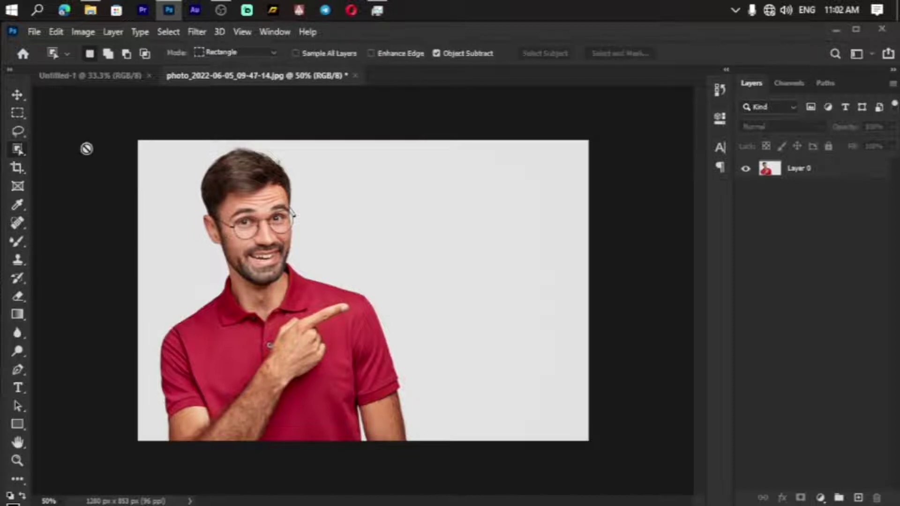
{"action": "right_click", "coordinate": [21, 147]}
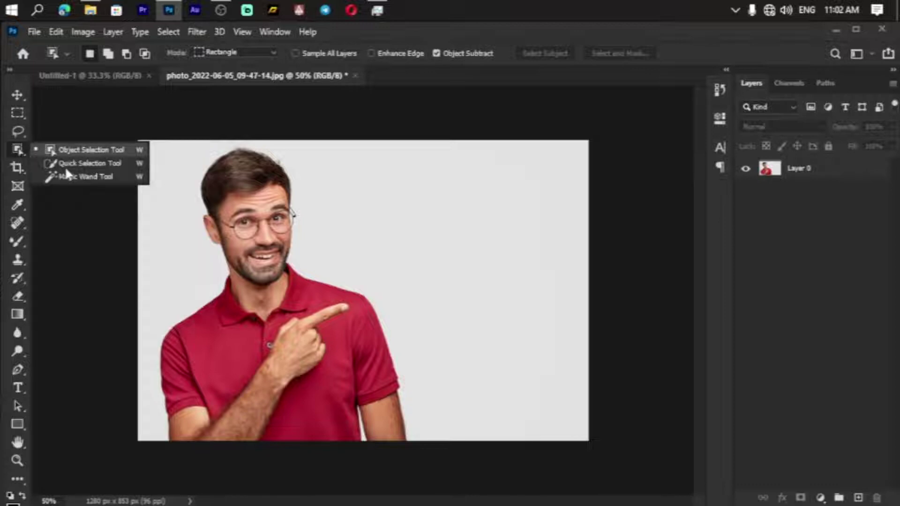
{"action": "key", "text": "Escape"}
{"action": "key", "text": "shift+w"}
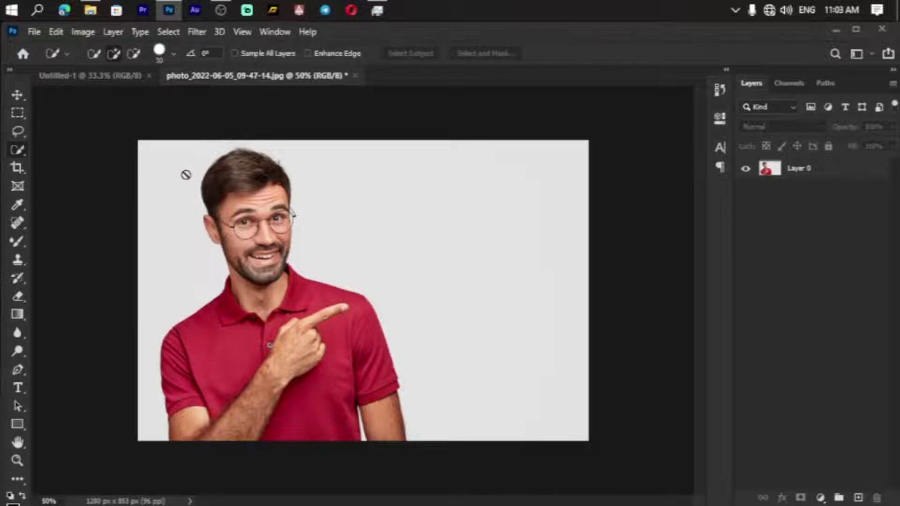
{"action": "left_click", "coordinate": [815, 169]}
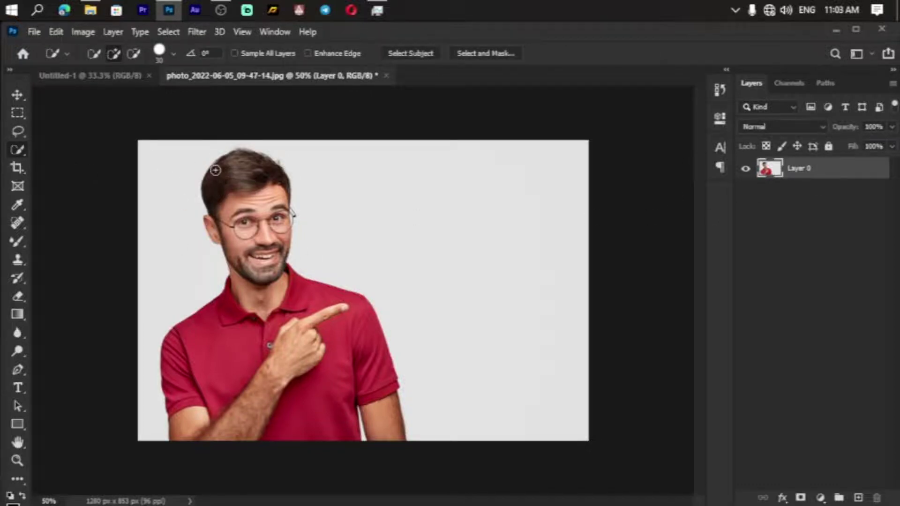
{"action": "mouse_move", "coordinate": [226, 180]}
{"action": "left_mouse_down"}
{"action": "mouse_move", "coordinate": [241, 270]}
{"action": "mouse_move", "coordinate": [363, 359]}
{"action": "mouse_move", "coordinate": [217, 410]}
{"action": "left_mouse_up"}
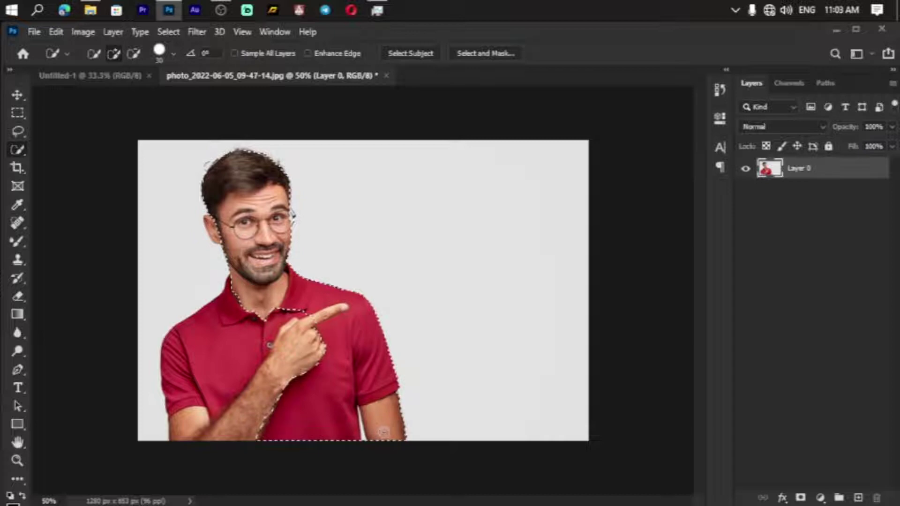
{"action": "left_click", "coordinate": [194, 210]}
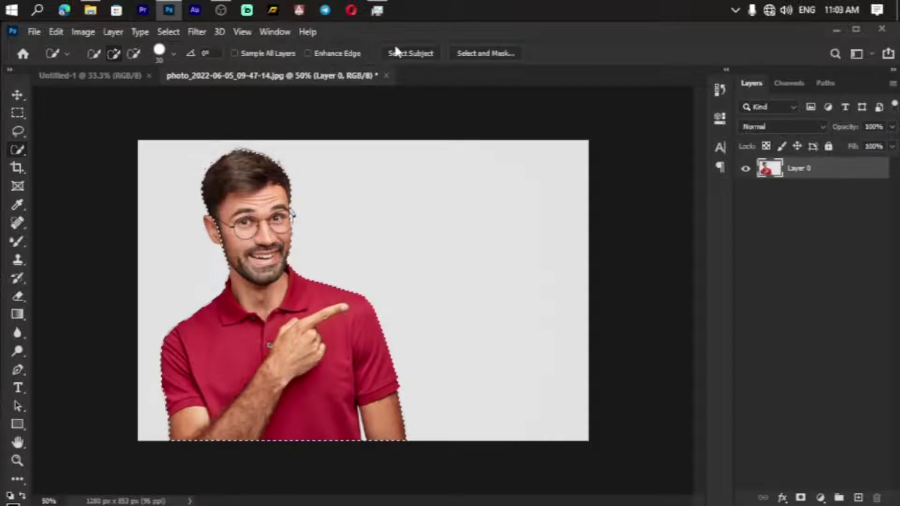
Step: Run Select Subject, discarding the existing selection
{"action": "left_click", "coordinate": [418, 54]}
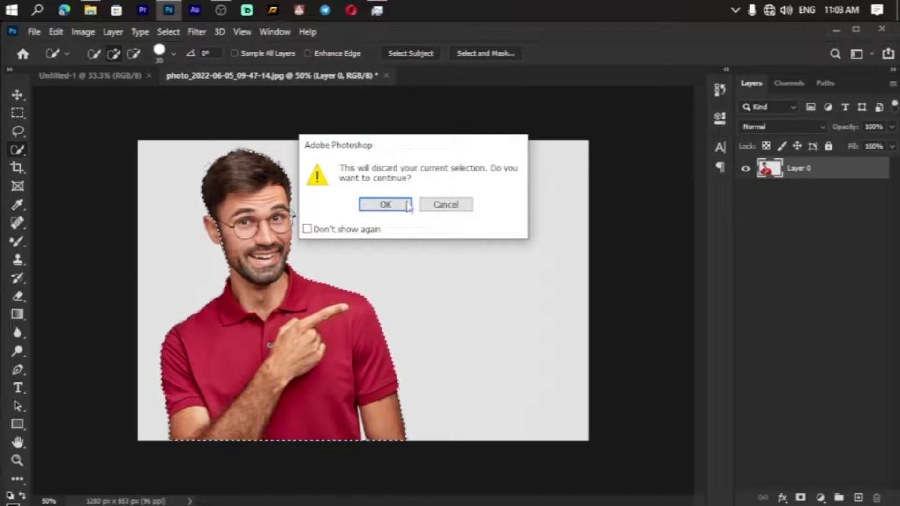
{"action": "left_click", "coordinate": [380, 203]}
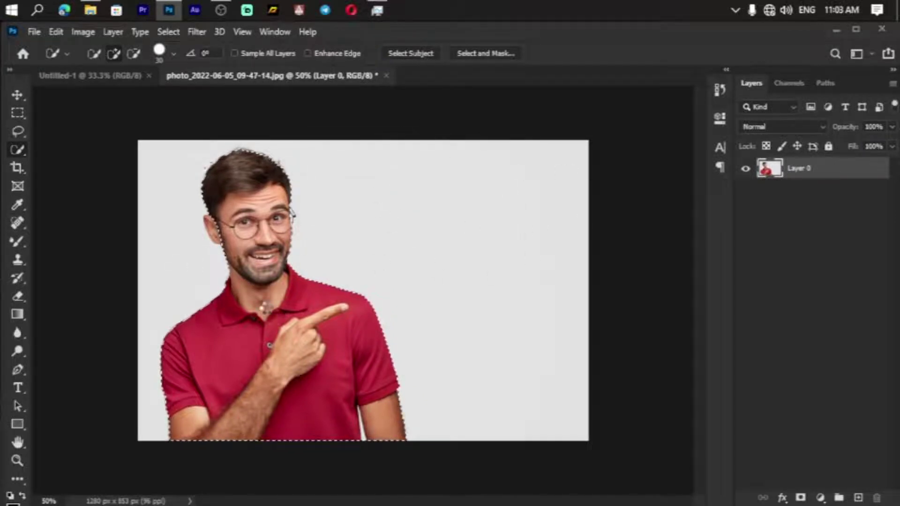
{"action": "left_click", "coordinate": [411, 54]}
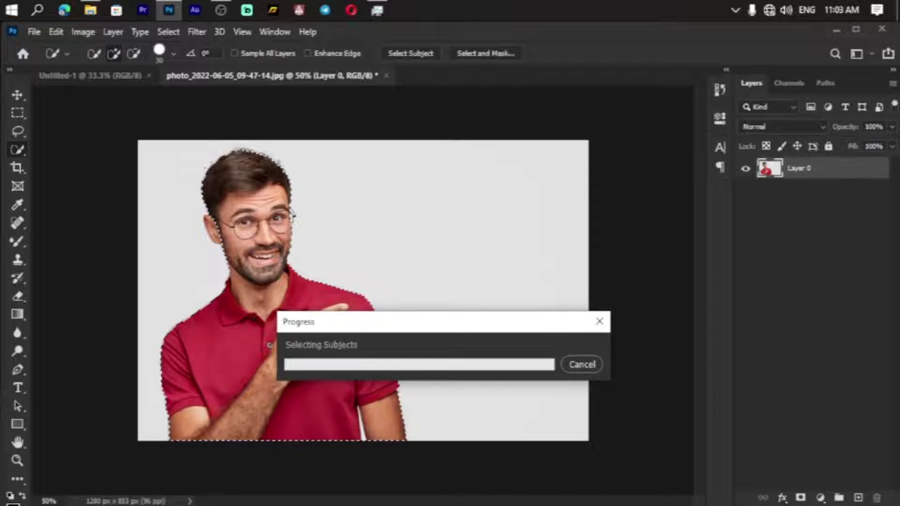
Step: Wait for Select Subject to finish, reselect Layer 0, and open Select and Mask
{"action": "left_click", "coordinate": [221, 10]}
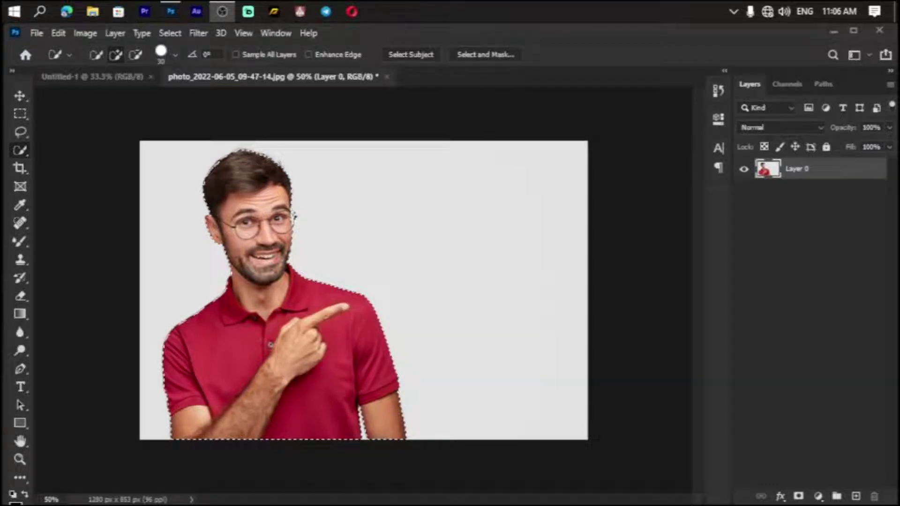
{"action": "left_click", "coordinate": [821, 300]}
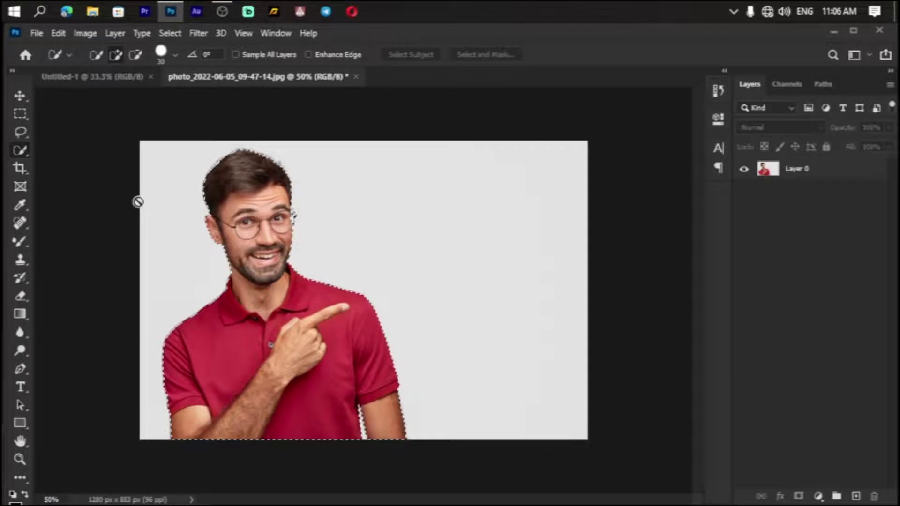
{"action": "left_click", "coordinate": [815, 168]}
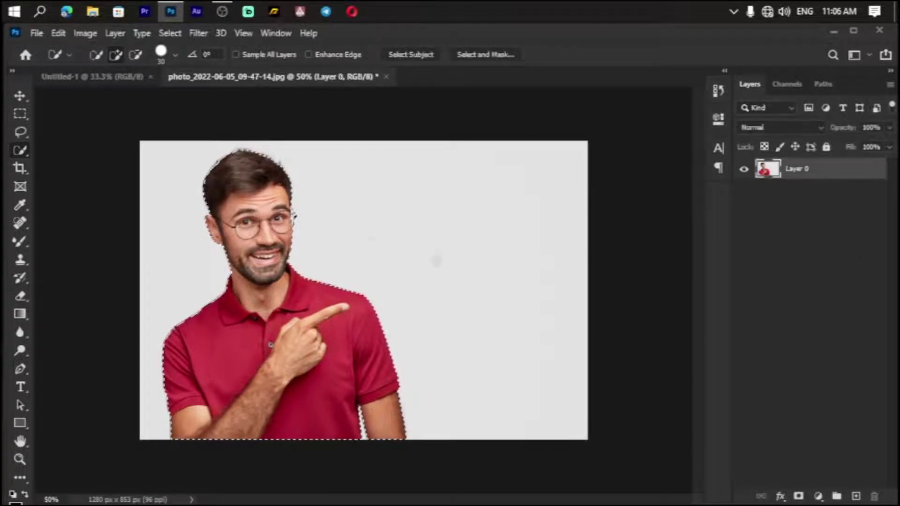
{"action": "left_click", "coordinate": [478, 55]}
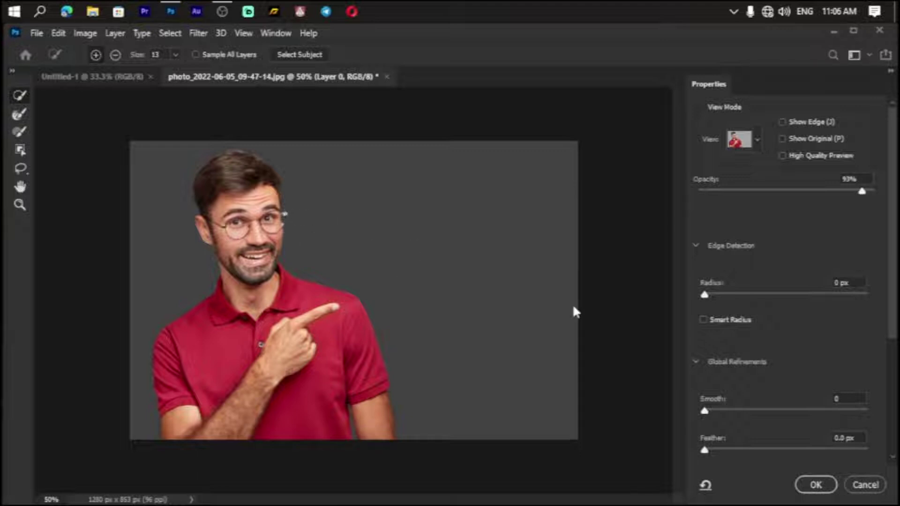
Step: Refine the edge around the glasses and raise the edge detection radius to 26 px
{"action": "key", "text": "super"}
{"action": "key", "text": "super"}
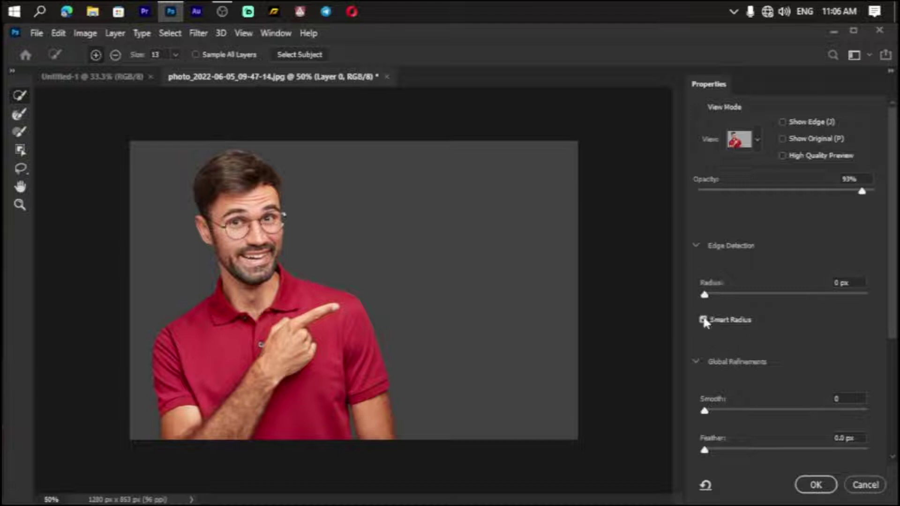
{"action": "left_click", "coordinate": [730, 295]}
{"action": "scroll", "coordinate": [513, 280], "scroll_direction": "up", "scroll_amount": 2}
{"action": "scroll", "coordinate": [513, 279], "scroll_direction": "up", "scroll_amount": 3}
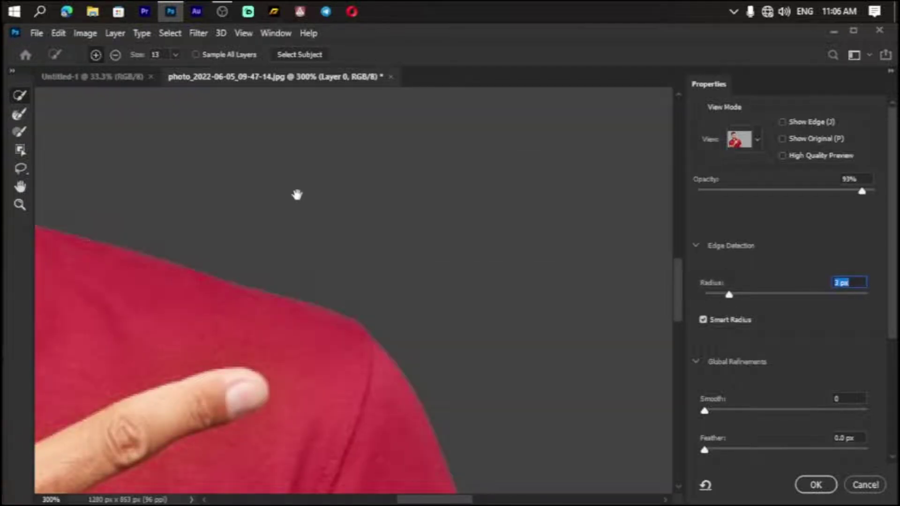
{"action": "scroll", "coordinate": [632, 358], "scroll_direction": "up", "scroll_amount": 5}
{"action": "left_click_drag", "start_coordinate": [376, 184], "coordinate": [387, 373]}
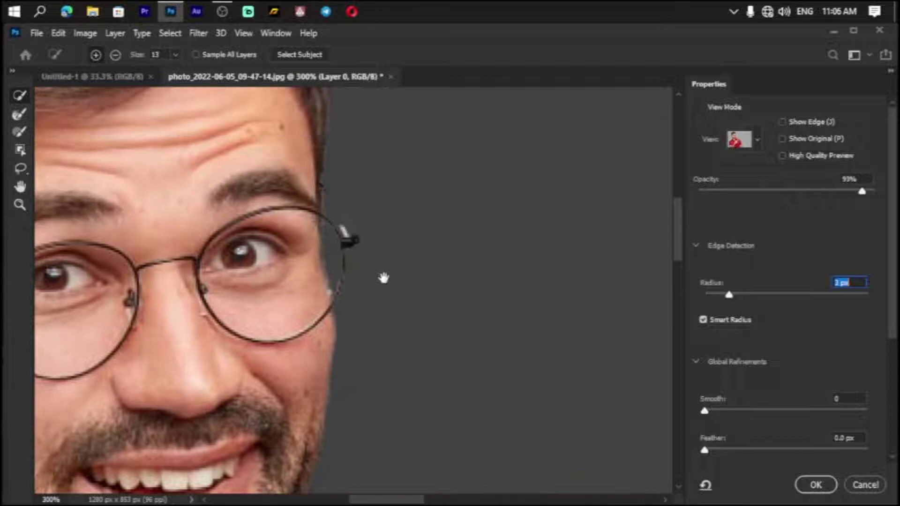
{"action": "left_click", "coordinate": [361, 344]}
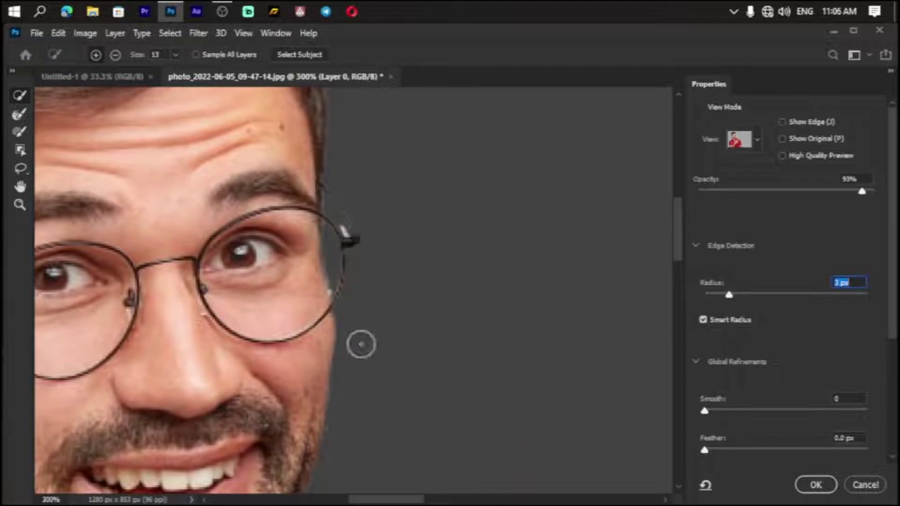
{"action": "left_click_drag", "start_coordinate": [359, 344], "coordinate": [454, 366]}
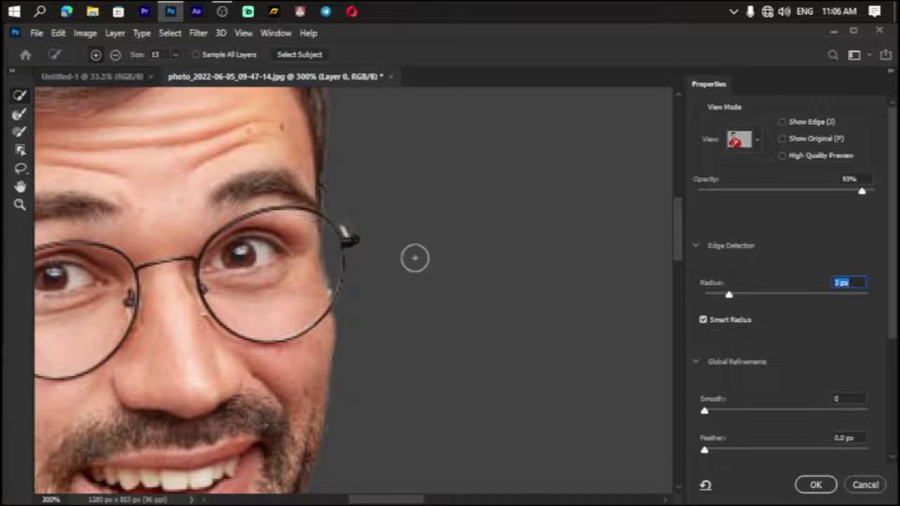
{"action": "left_click_drag", "start_coordinate": [728, 302], "coordinate": [785, 298]}
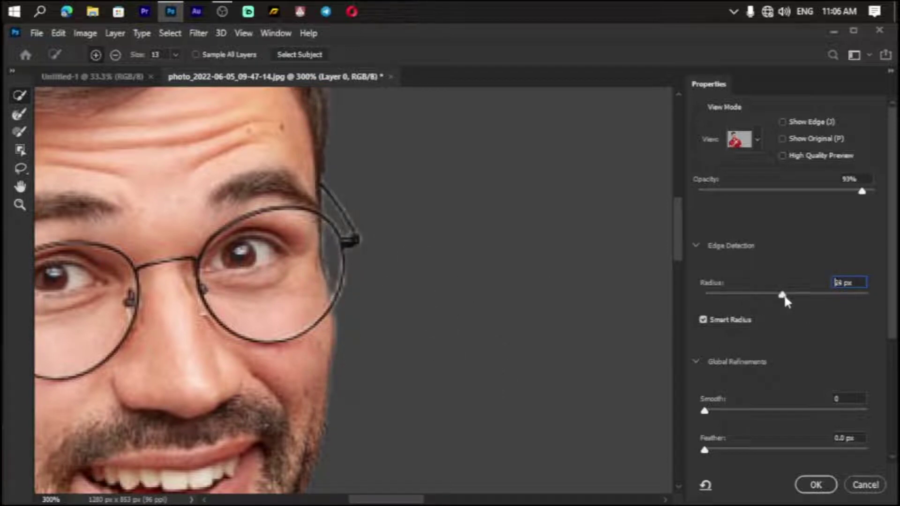
{"action": "key", "text": "ctrl+0"}
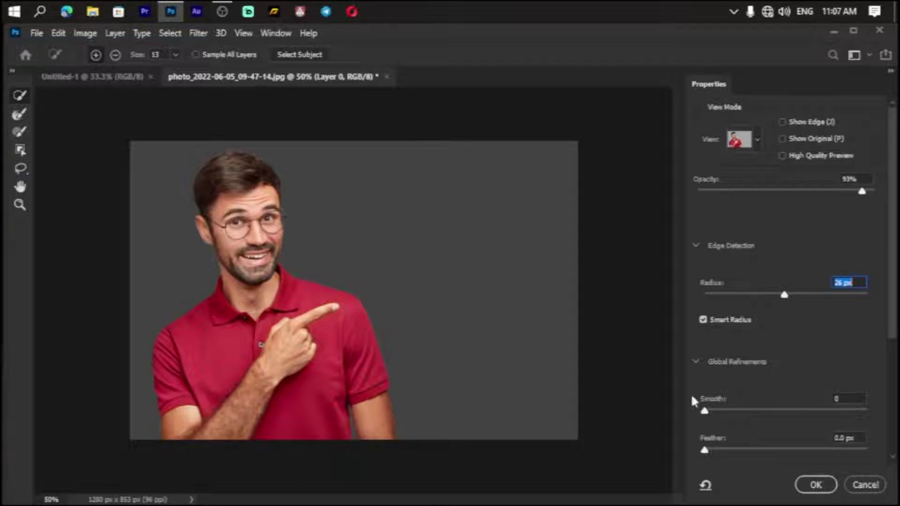
Step: Set Smooth to 30 and settle the feather at 1.2 px
{"action": "left_click_drag", "start_coordinate": [710, 411], "coordinate": [753, 409]}
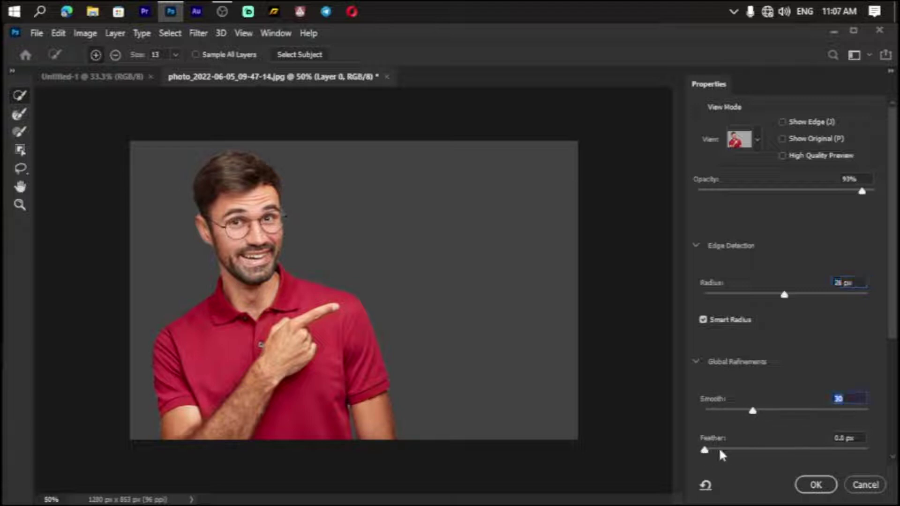
{"action": "left_click_drag", "start_coordinate": [722, 451], "coordinate": [772, 450]}
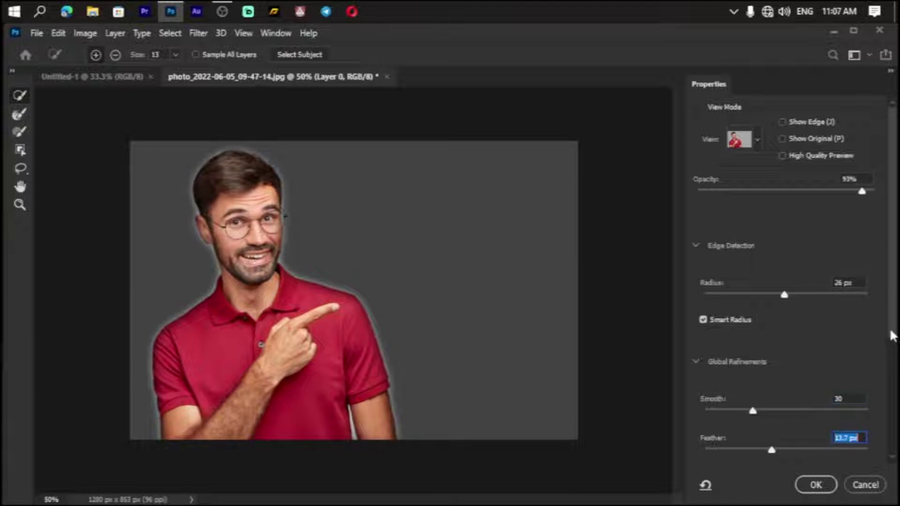
{"action": "scroll", "coordinate": [895, 366], "scroll_direction": "down", "scroll_amount": 3}
{"action": "scroll", "coordinate": [896, 368], "scroll_direction": "down", "scroll_amount": 1}
{"action": "scroll", "coordinate": [895, 372], "scroll_direction": "down", "scroll_amount": 1}
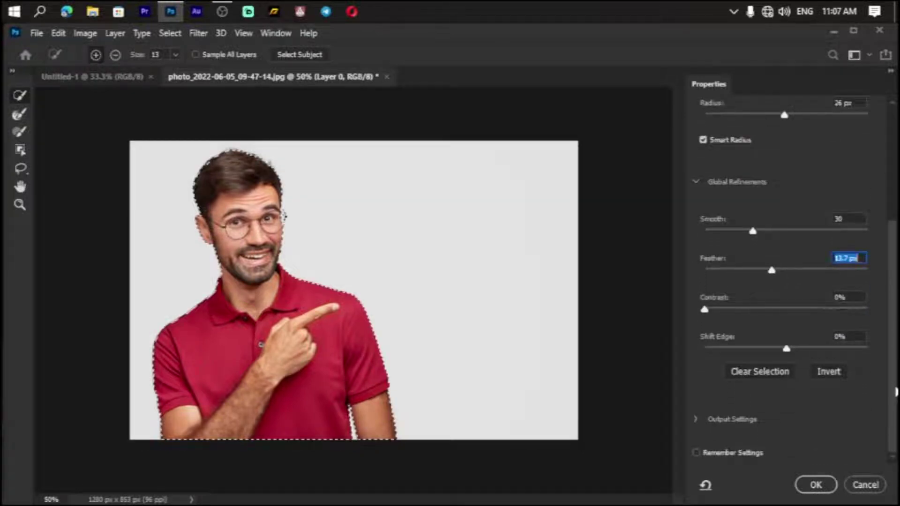
{"action": "left_click", "coordinate": [772, 271]}
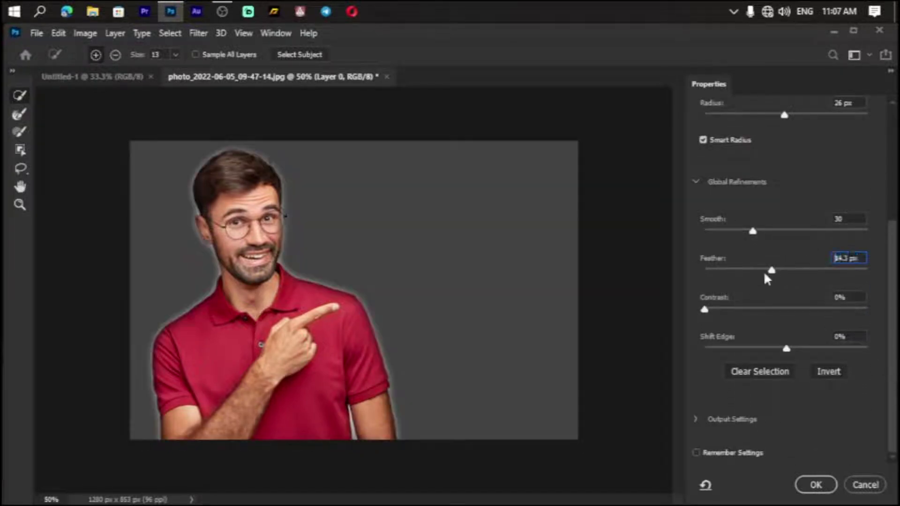
{"action": "left_click", "coordinate": [734, 271]}
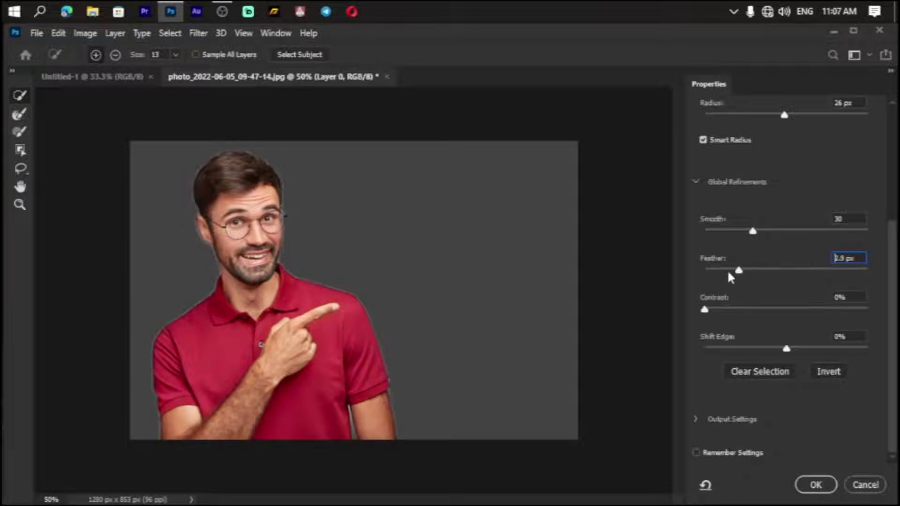
{"action": "left_click_drag", "start_coordinate": [739, 274], "coordinate": [789, 273]}
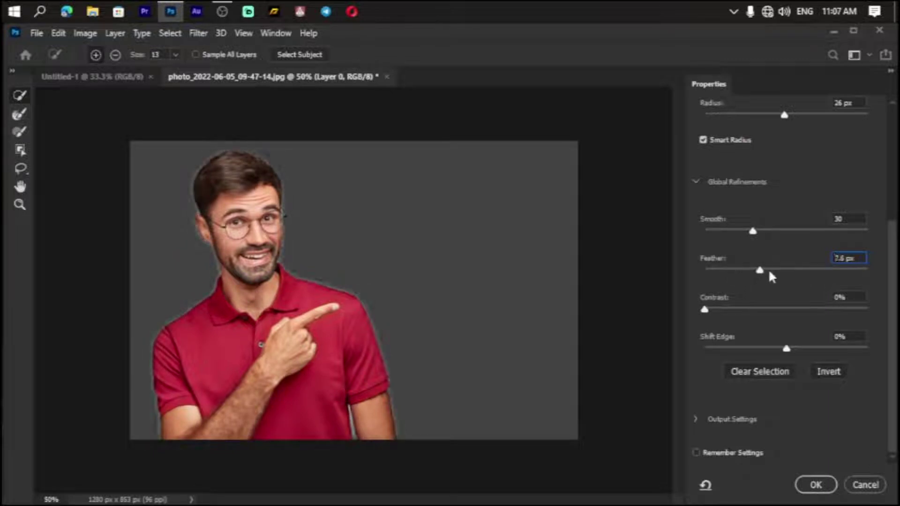
{"action": "left_click", "coordinate": [790, 271]}
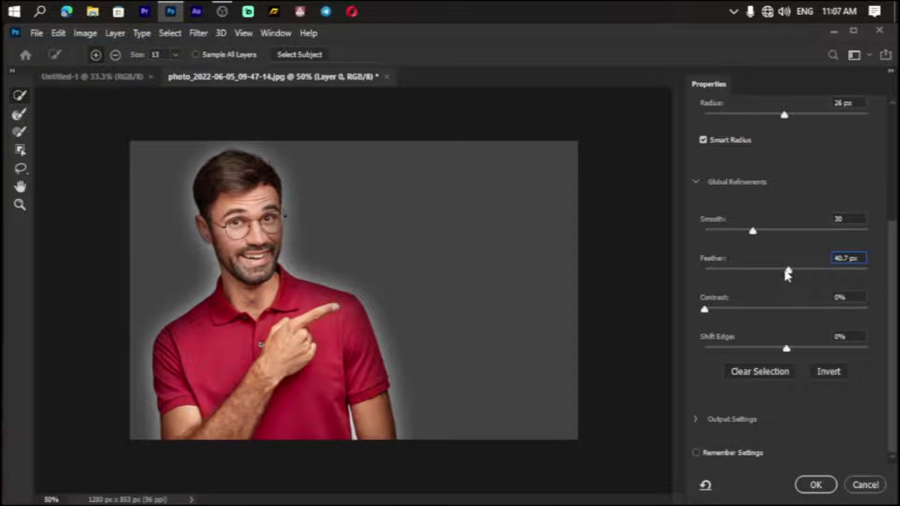
{"action": "left_click", "coordinate": [743, 270]}
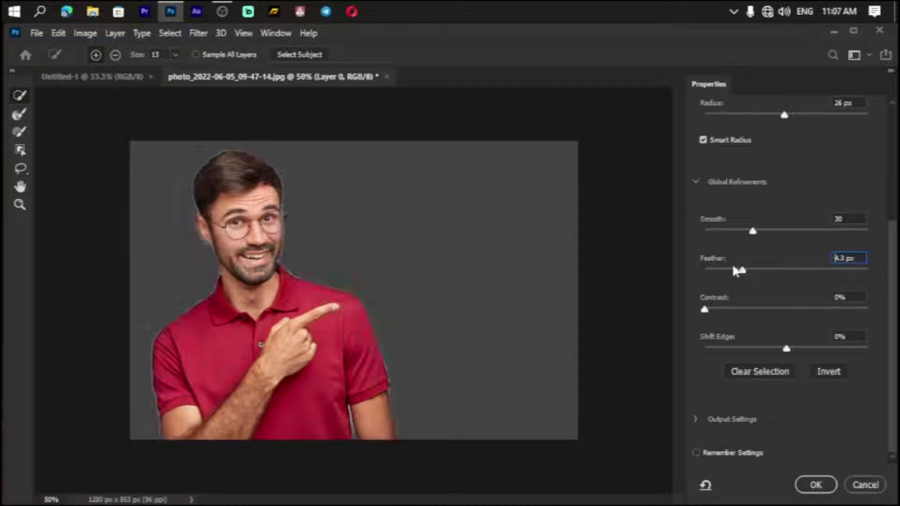
{"action": "left_click", "coordinate": [716, 270]}
Step: Set edge contrast to 11% and apply the refined selection
{"action": "left_click_drag", "start_coordinate": [706, 311], "coordinate": [715, 314]}
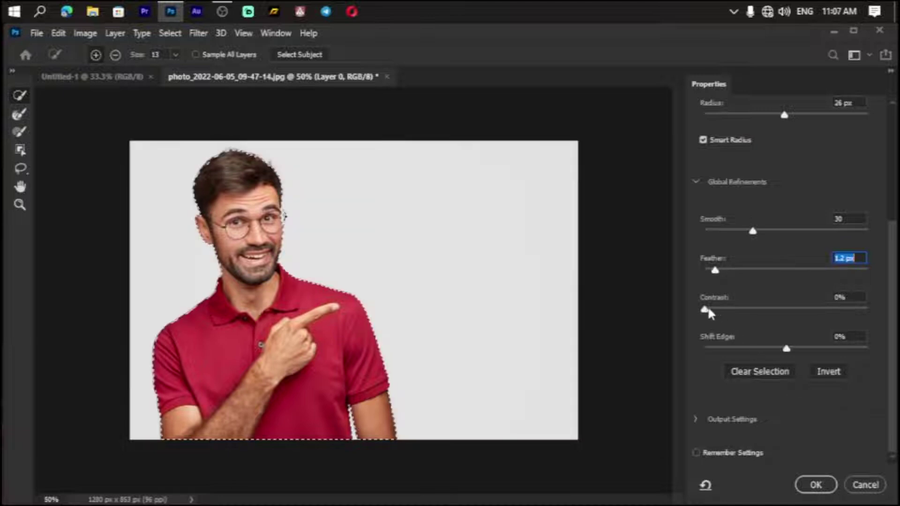
{"action": "left_click_drag", "start_coordinate": [716, 314], "coordinate": [726, 313]}
{"action": "left_click", "coordinate": [722, 311]}
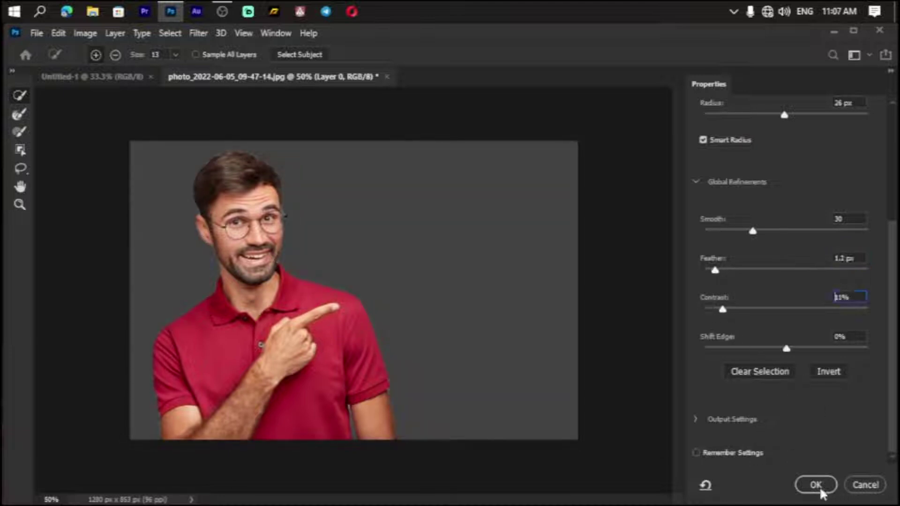
{"action": "left_click", "coordinate": [817, 485]}
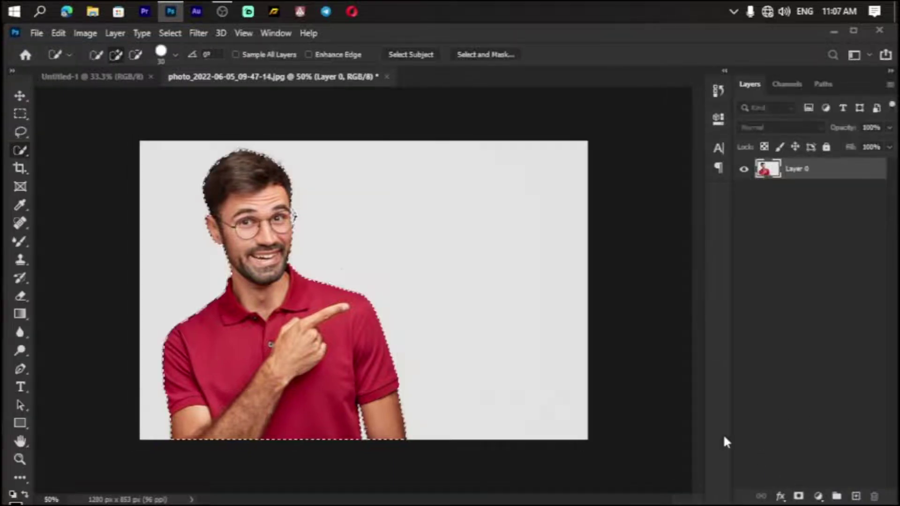
Step: Add a new empty Layer 1 and dismiss the empty-selection error
{"action": "left_click", "coordinate": [20, 96]}
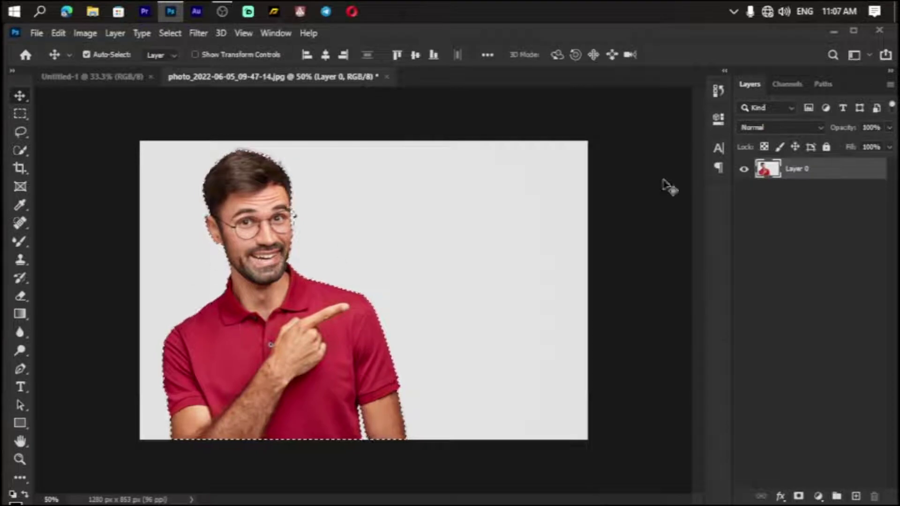
{"action": "left_click", "coordinate": [856, 497]}
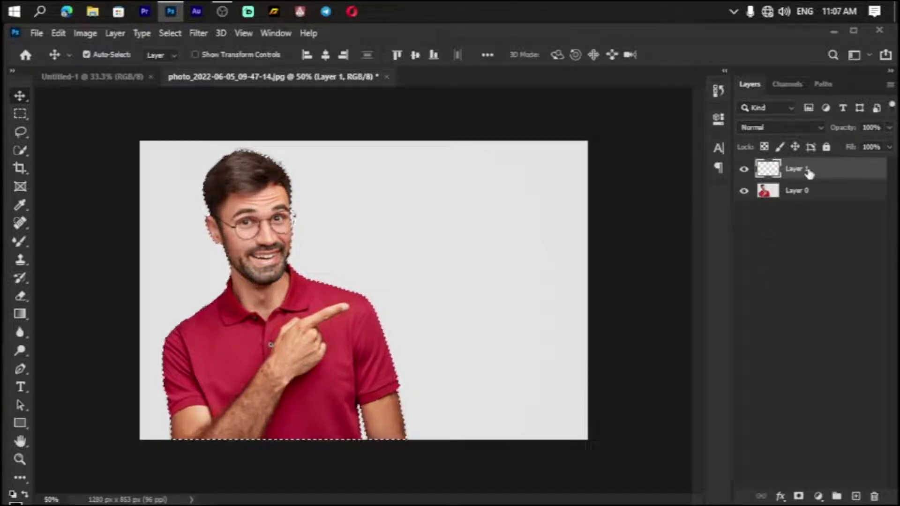
{"action": "left_click", "coordinate": [300, 337]}
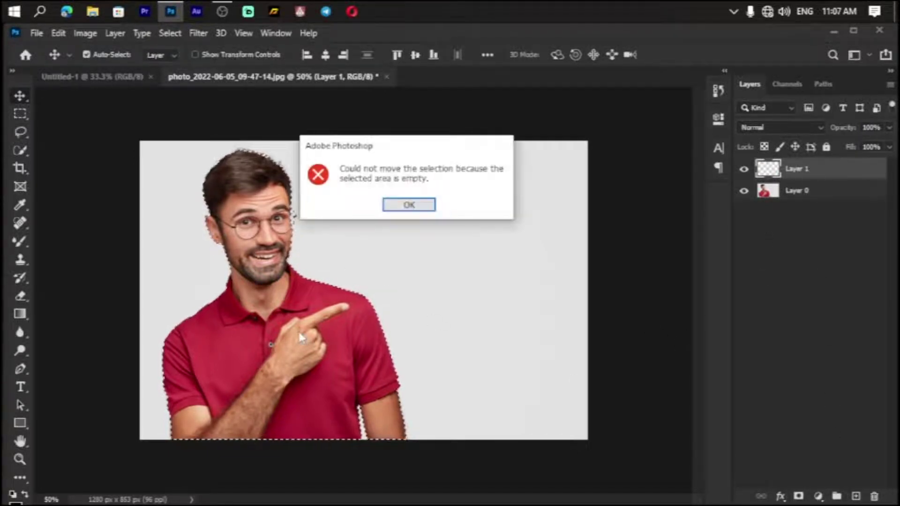
{"action": "key", "text": "ctrl"}
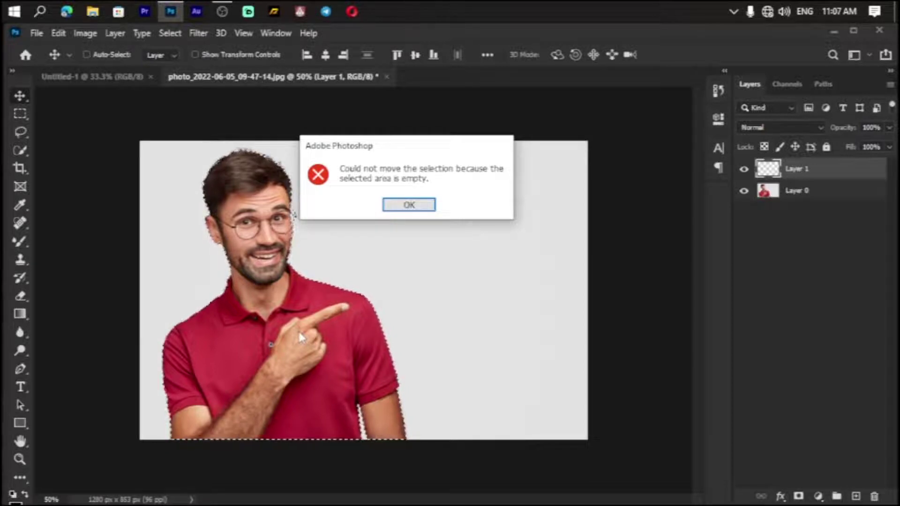
{"action": "left_click", "coordinate": [409, 205]}
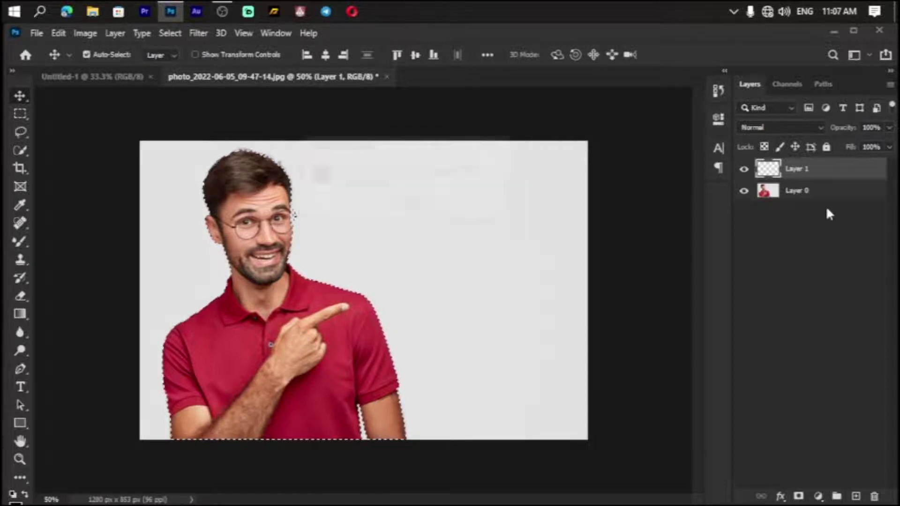
Step: Copy the selected man from Layer 0 onto a new layer, then delete Layer 0
{"action": "left_click", "coordinate": [807, 192]}
{"action": "key", "text": "ctrl+j"}
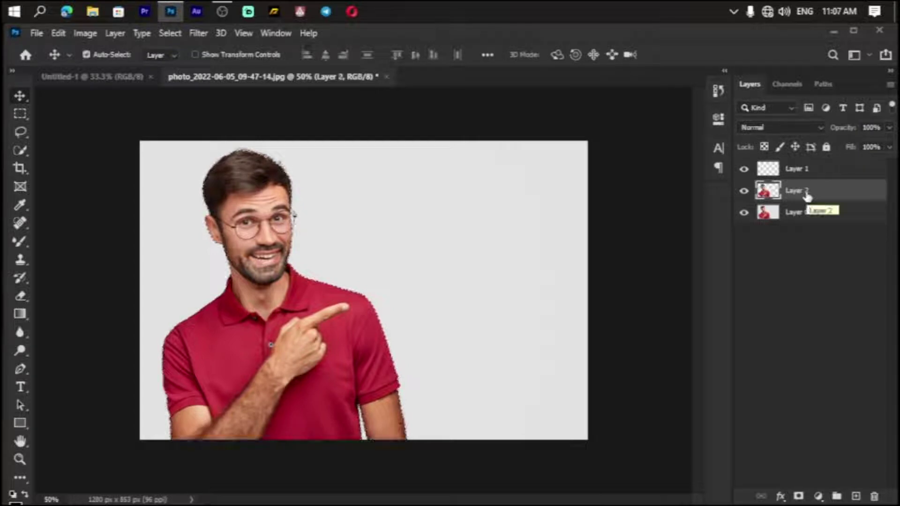
{"action": "left_click", "coordinate": [744, 212]}
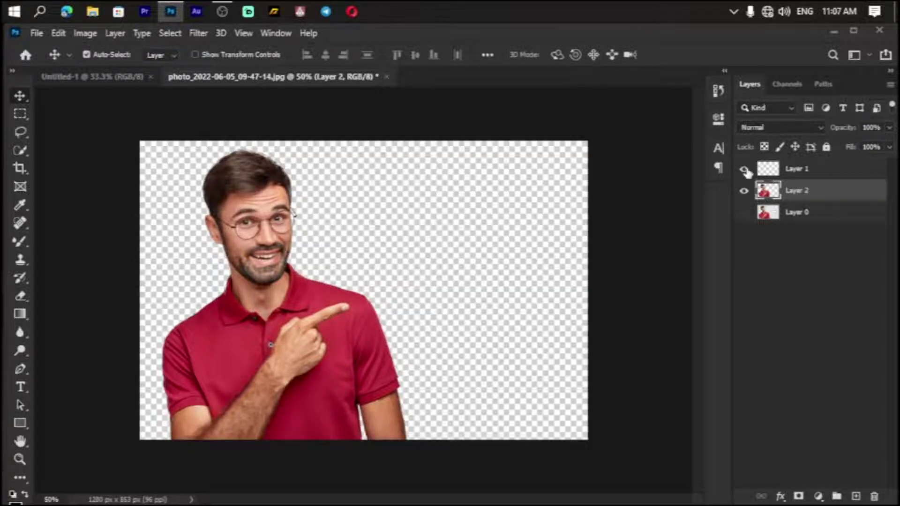
{"action": "left_click", "coordinate": [745, 213]}
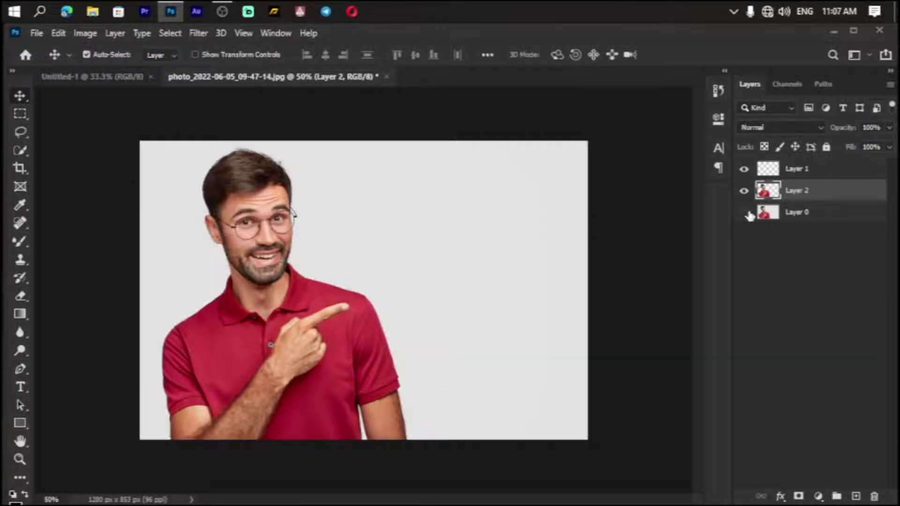
{"action": "left_click", "coordinate": [745, 213]}
{"action": "left_click", "coordinate": [841, 222]}
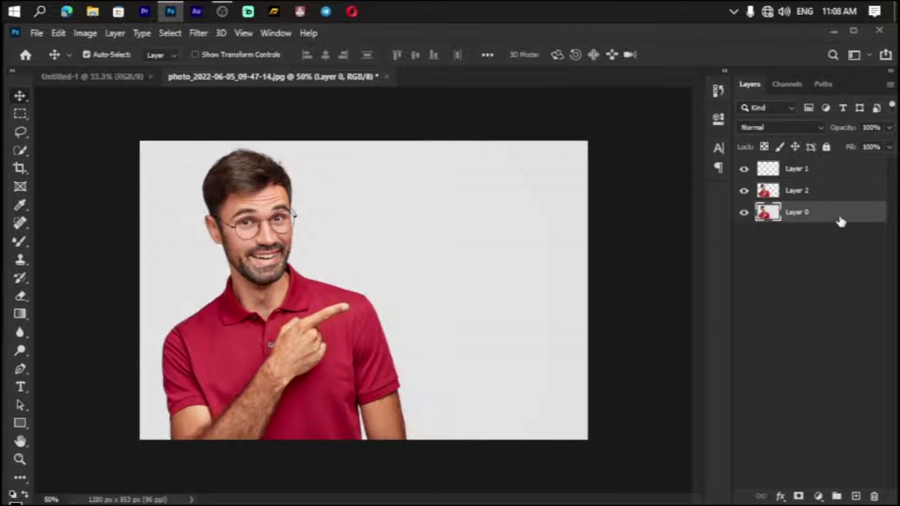
{"action": "key", "text": "Delete"}
Step: Merge the empty Layer 1 into Layer 2 with Ctrl+E
{"action": "left_click", "coordinate": [805, 273]}
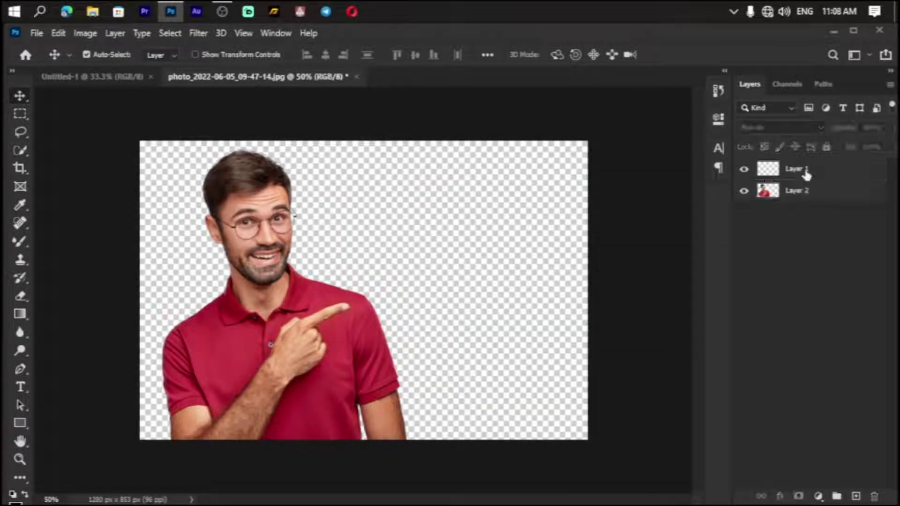
{"action": "left_click", "coordinate": [806, 171]}
{"action": "right_click", "coordinate": [810, 168]}
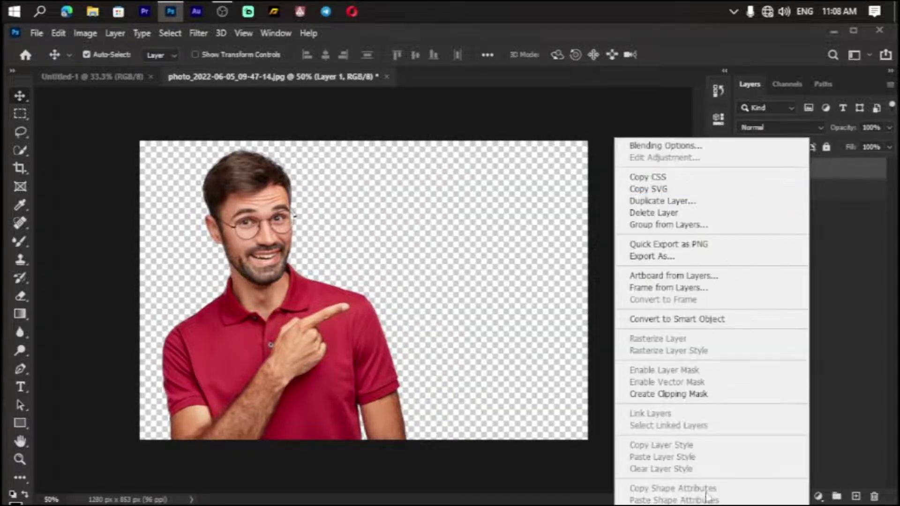
{"action": "left_click", "coordinate": [885, 375]}
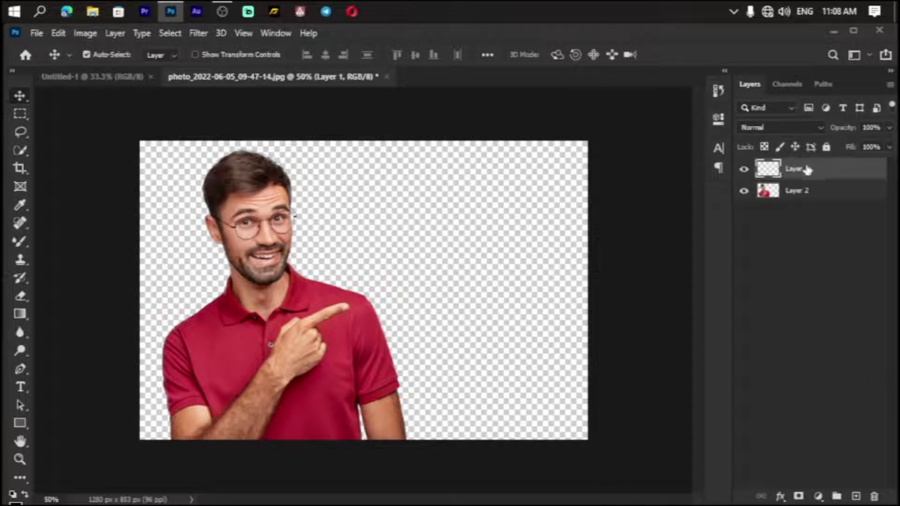
{"action": "key", "text": "ctrl+e"}
{"action": "left_click", "coordinate": [791, 202]}
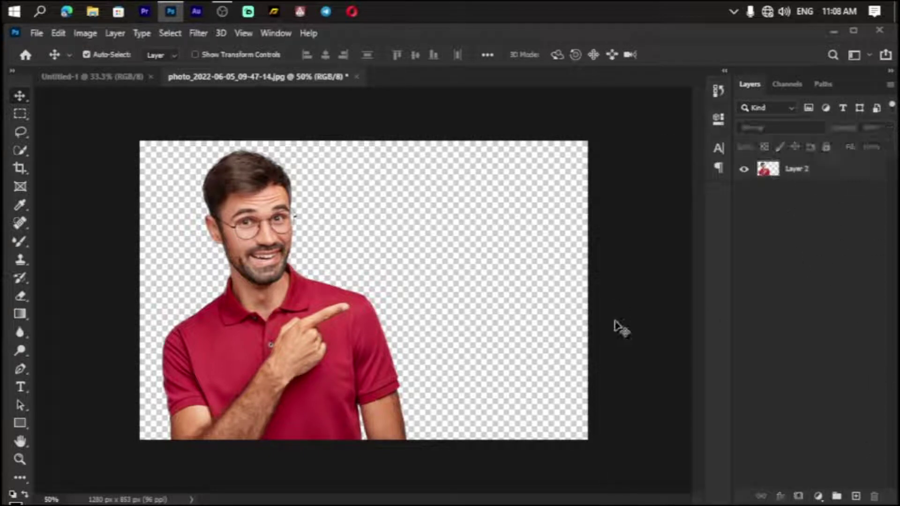
Step: Add a white (#ffffff) Solid Color fill layer and place it below Layer 2
{"action": "left_click", "coordinate": [744, 170]}
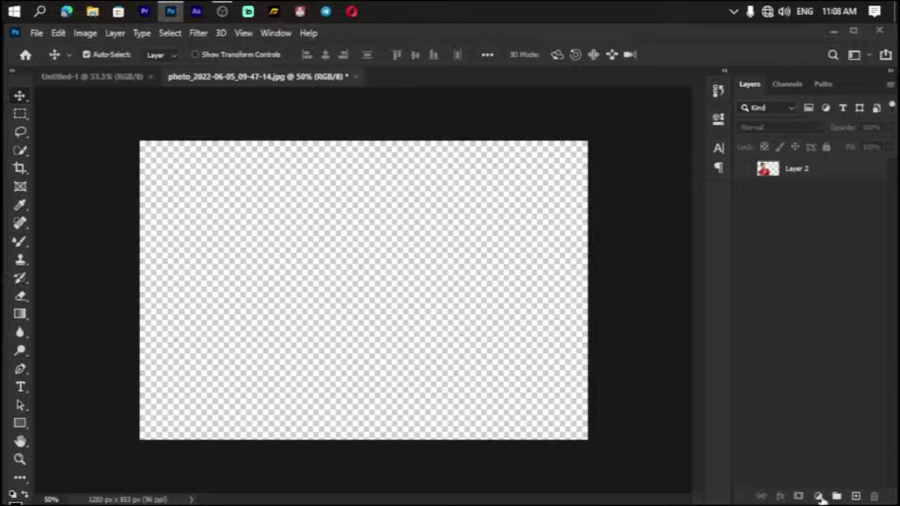
{"action": "left_click", "coordinate": [820, 497]}
{"action": "left_click", "coordinate": [747, 334]}
{"action": "left_click", "coordinate": [818, 497]}
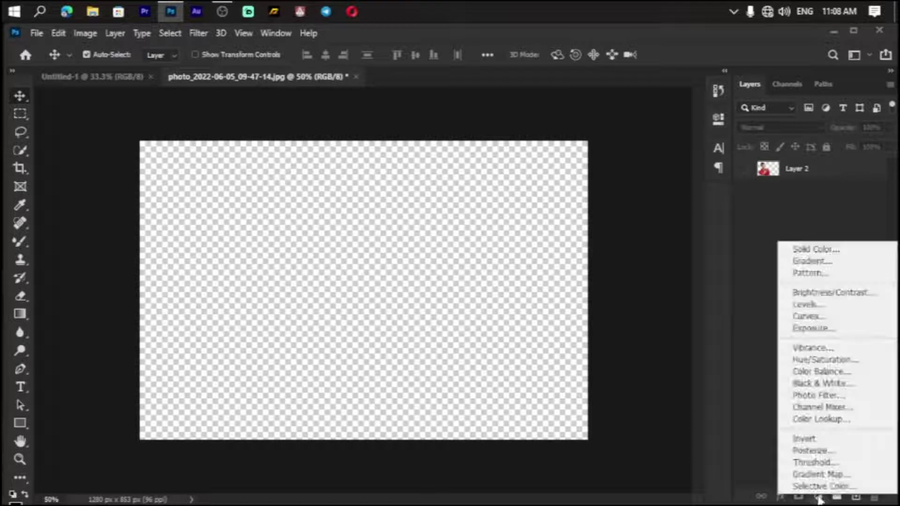
{"action": "left_click", "coordinate": [807, 249]}
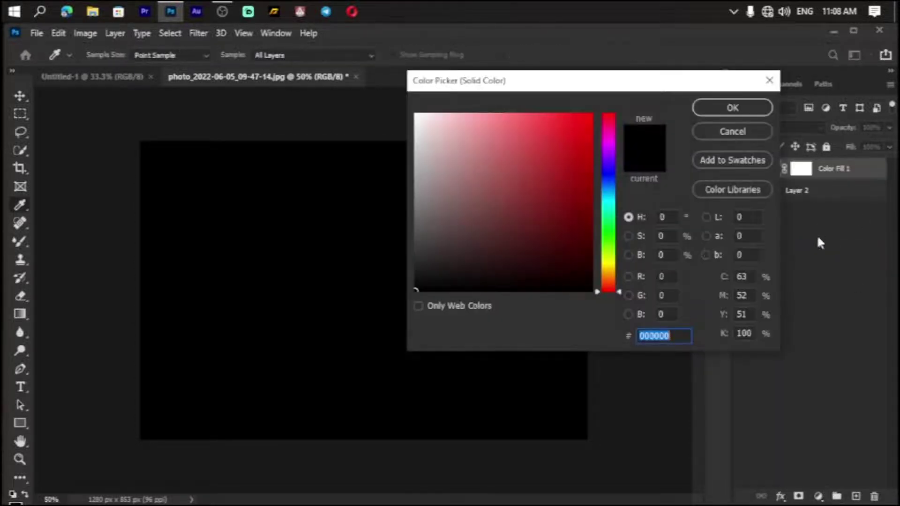
{"action": "mouse_move", "coordinate": [546, 230]}
{"action": "left_mouse_down"}
{"action": "mouse_move", "coordinate": [441, 136]}
{"action": "mouse_move", "coordinate": [357, 108]}
{"action": "left_mouse_up"}
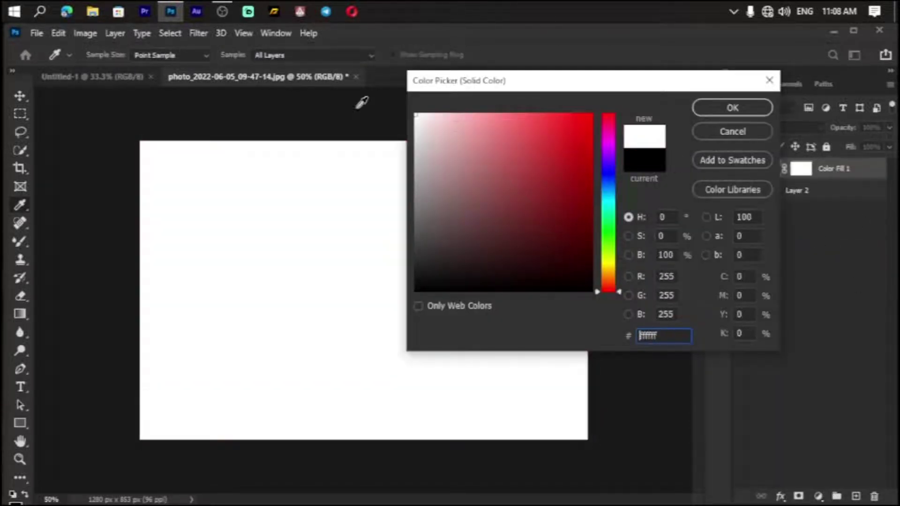
{"action": "left_click", "coordinate": [762, 108]}
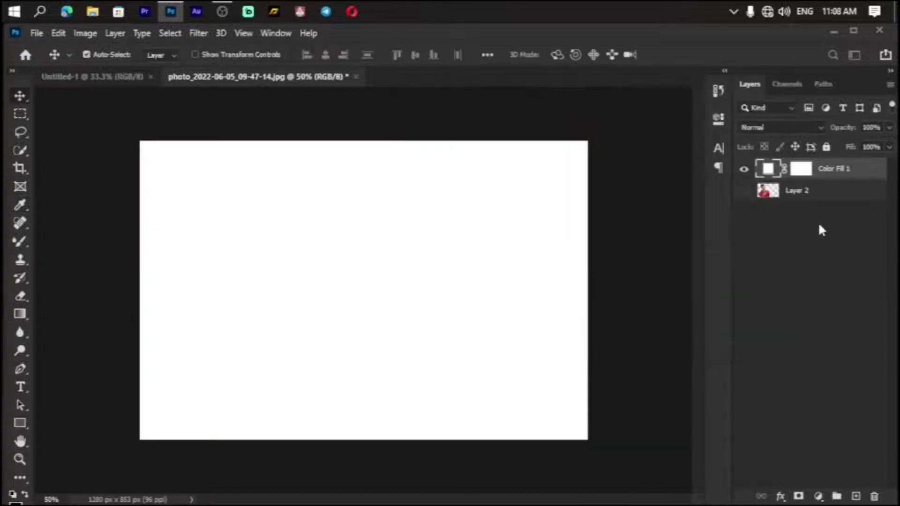
{"action": "left_click_drag", "start_coordinate": [844, 169], "coordinate": [834, 229]}
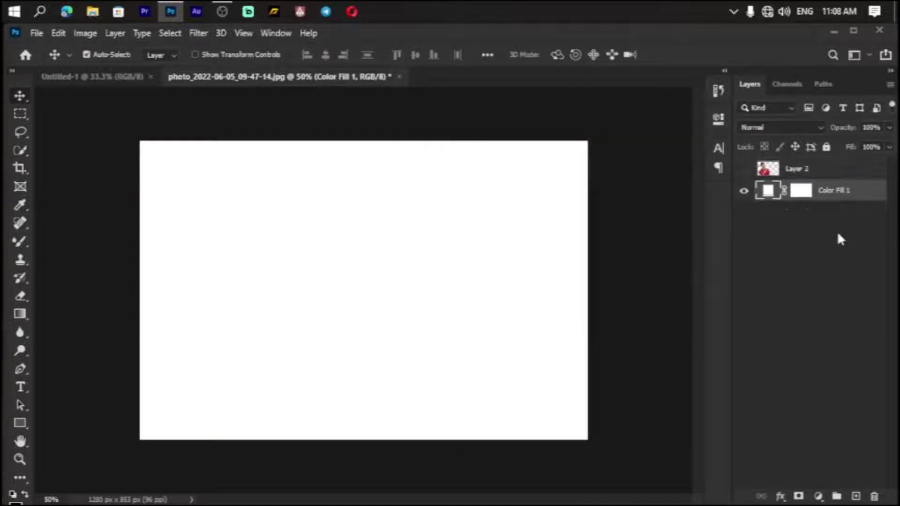
Step: Show Layer 2 and move the man about 252 px right toward centre
{"action": "left_click", "coordinate": [743, 169]}
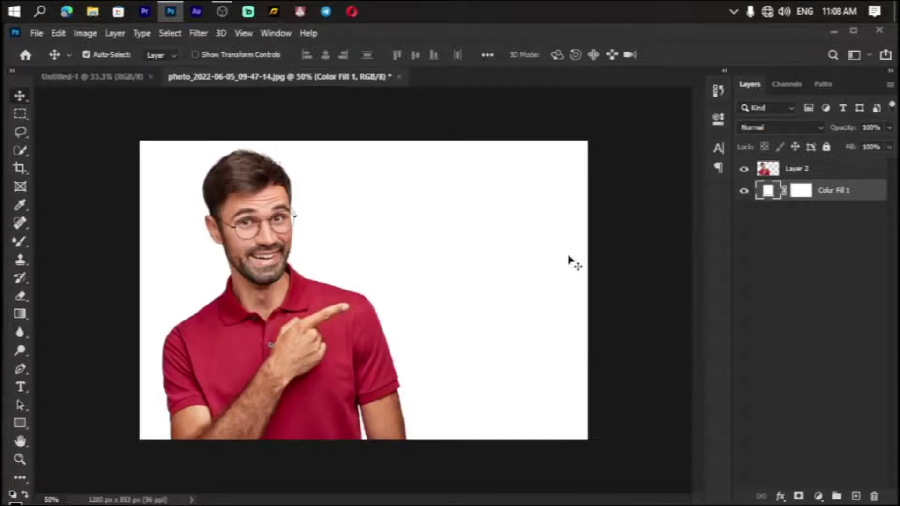
{"action": "mouse_move", "coordinate": [321, 319]}
{"action": "left_mouse_down"}
{"action": "mouse_move", "coordinate": [412, 321]}
{"action": "mouse_move", "coordinate": [405, 317]}
{"action": "left_mouse_up"}
{"action": "left_click", "coordinate": [812, 359]}
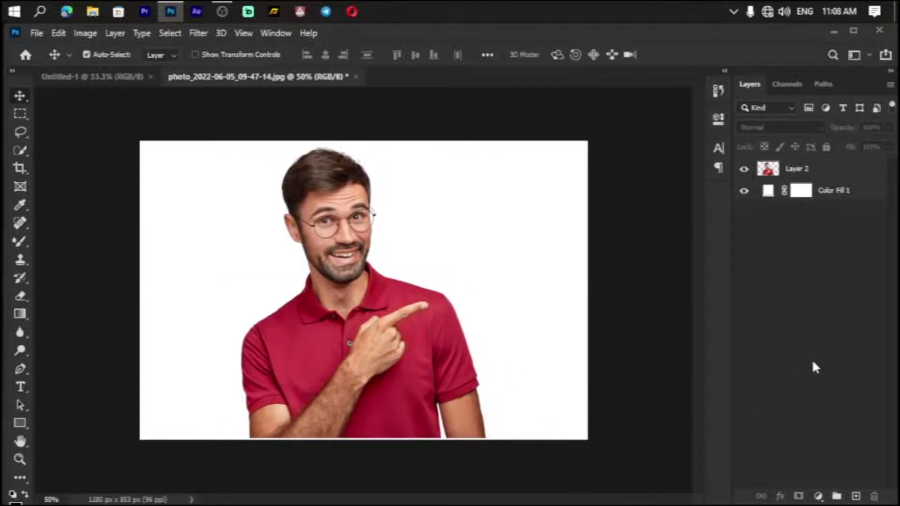
Step: Select the Color Fill 1 layer and try the Pen and Add Anchor Point tools
{"action": "left_click", "coordinate": [844, 192]}
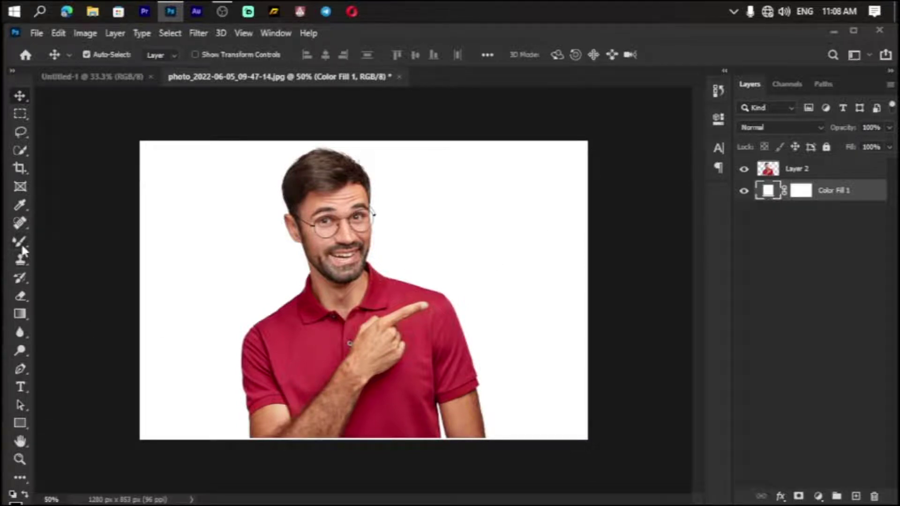
{"action": "left_click", "coordinate": [27, 369]}
{"action": "right_click", "coordinate": [20, 369]}
{"action": "left_click", "coordinate": [81, 374]}
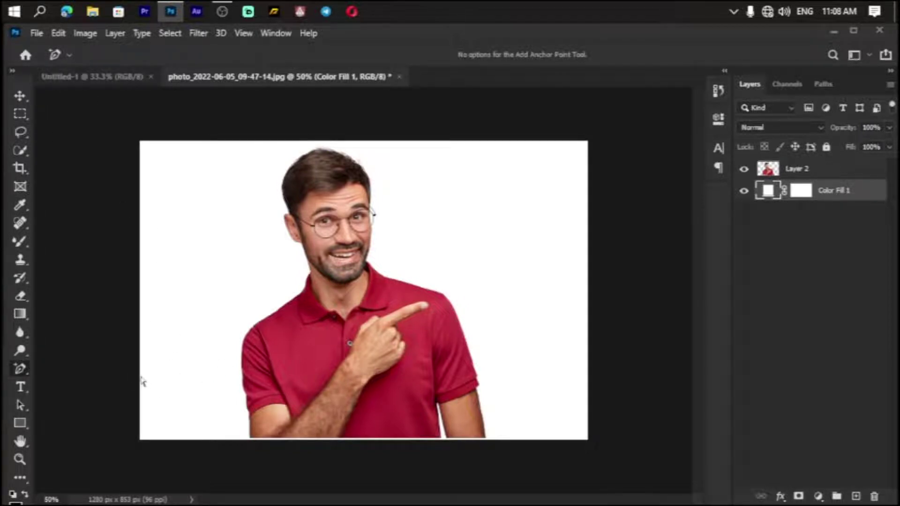
{"action": "left_click_drag", "start_coordinate": [169, 322], "coordinate": [599, 461]}
Step: Load the Mixer Brush with the Hard Round Pressure Size tip and answer the rasterize prompt
{"action": "left_click", "coordinate": [21, 239]}
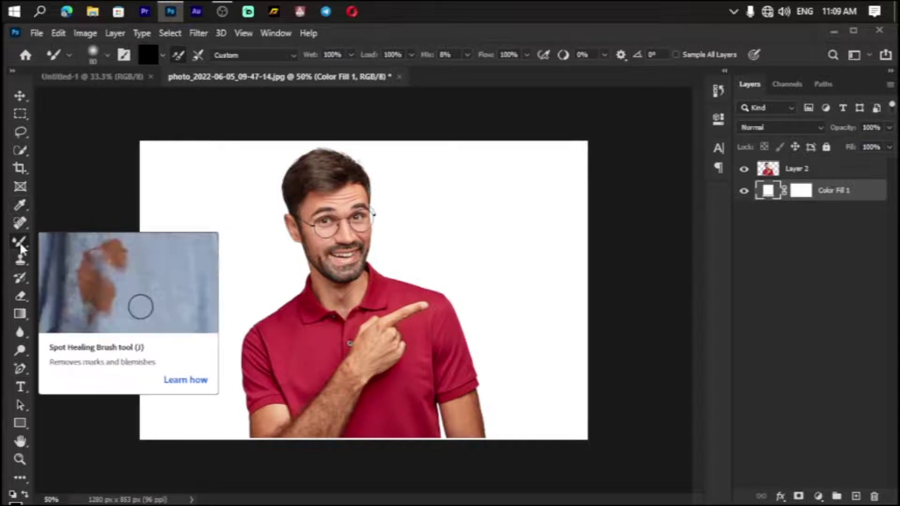
{"action": "left_click", "coordinate": [108, 55]}
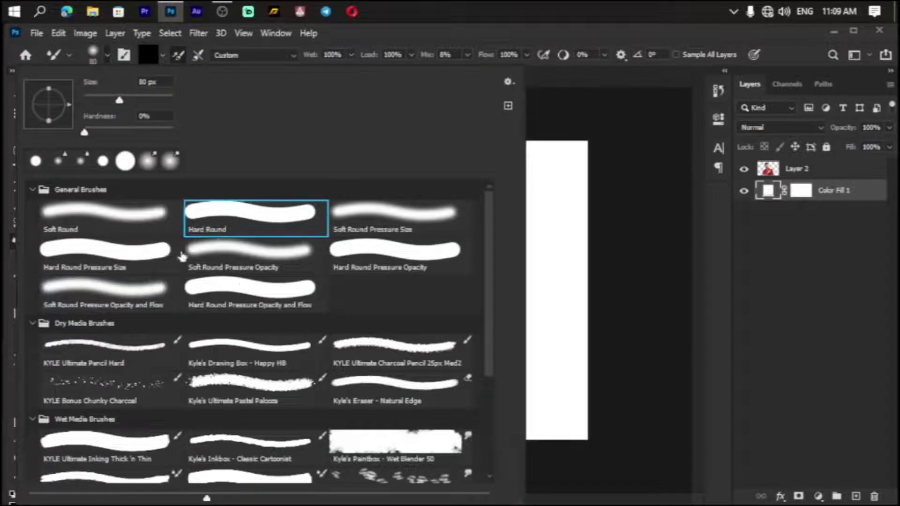
{"action": "left_click", "coordinate": [96, 254]}
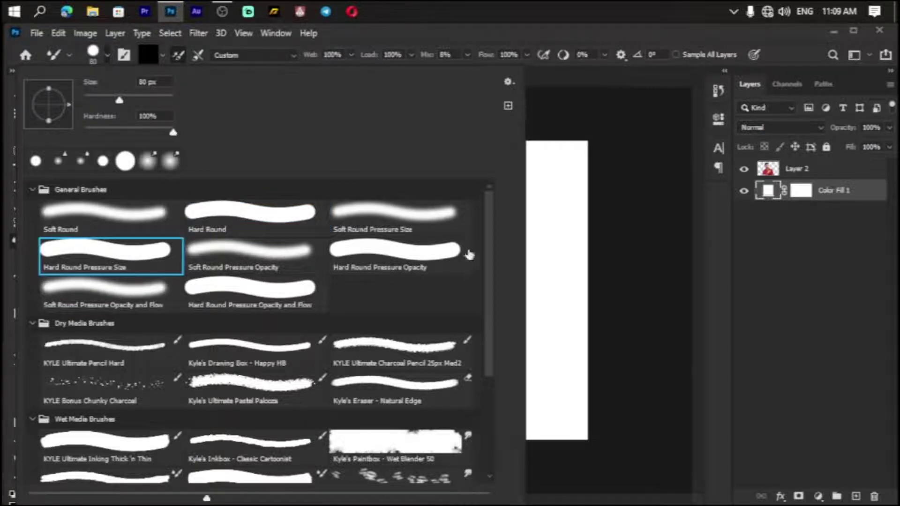
{"action": "left_click", "coordinate": [629, 106]}
{"action": "left_click", "coordinate": [388, 212]}
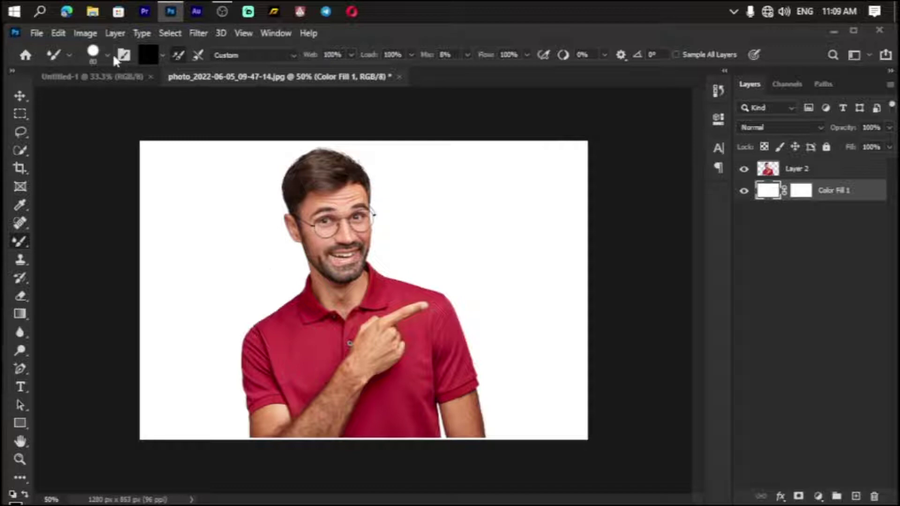
Step: Set the foreground colour to a bright, fully saturated yellow
{"action": "left_click", "coordinate": [146, 55]}
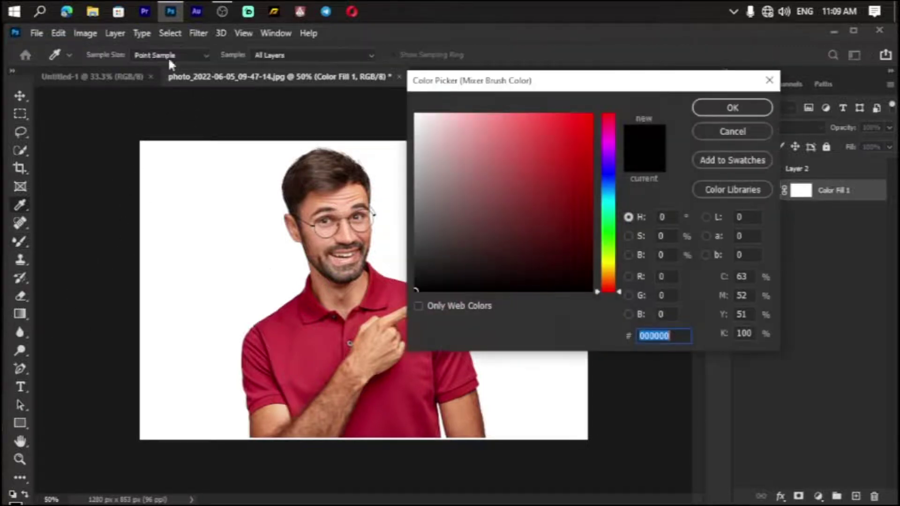
{"action": "left_click", "coordinate": [592, 261]}
{"action": "left_click_drag", "start_coordinate": [612, 267], "coordinate": [613, 272]}
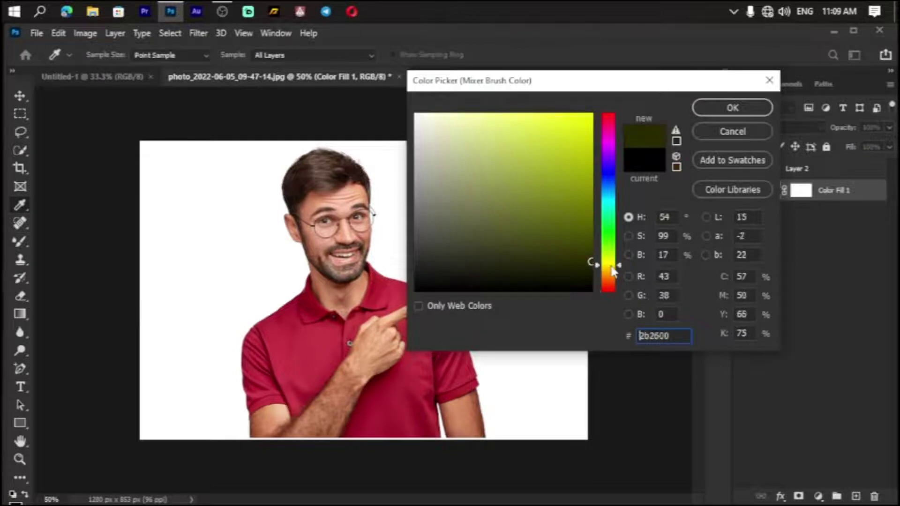
{"action": "left_click_drag", "start_coordinate": [613, 268], "coordinate": [613, 267]}
{"action": "left_click_drag", "start_coordinate": [572, 139], "coordinate": [595, 111]}
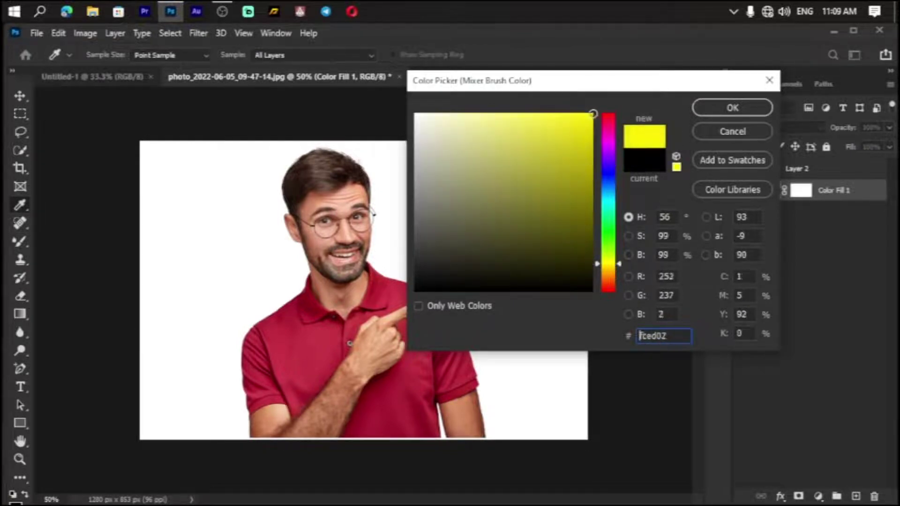
{"action": "left_click", "coordinate": [735, 107]}
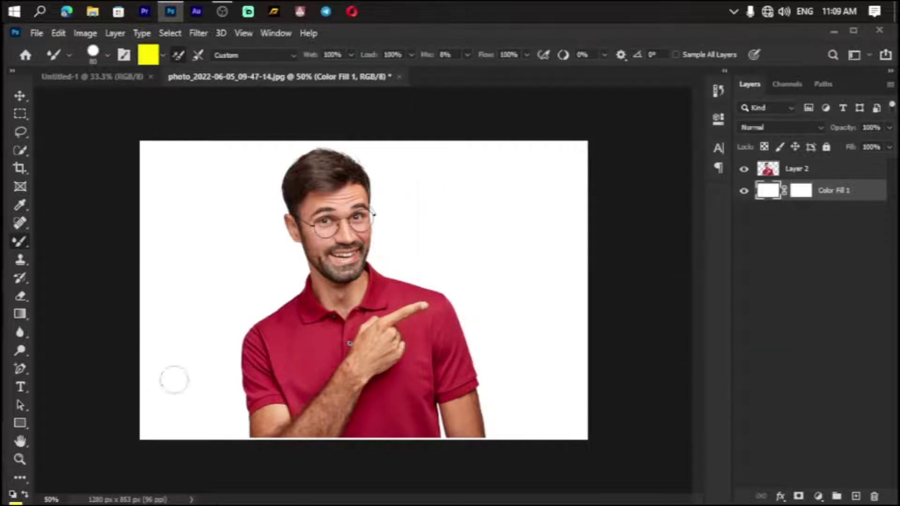
Step: Paint wavy yellow strokes across the lower-left and bottom edge of the background
{"action": "mouse_move", "coordinate": [144, 356]}
{"action": "left_mouse_down"}
{"action": "mouse_move", "coordinate": [215, 296]}
{"action": "mouse_move", "coordinate": [309, 266]}
{"action": "mouse_move", "coordinate": [466, 268]}
{"action": "mouse_move", "coordinate": [526, 302]}
{"action": "mouse_move", "coordinate": [581, 304]}
{"action": "left_mouse_up"}
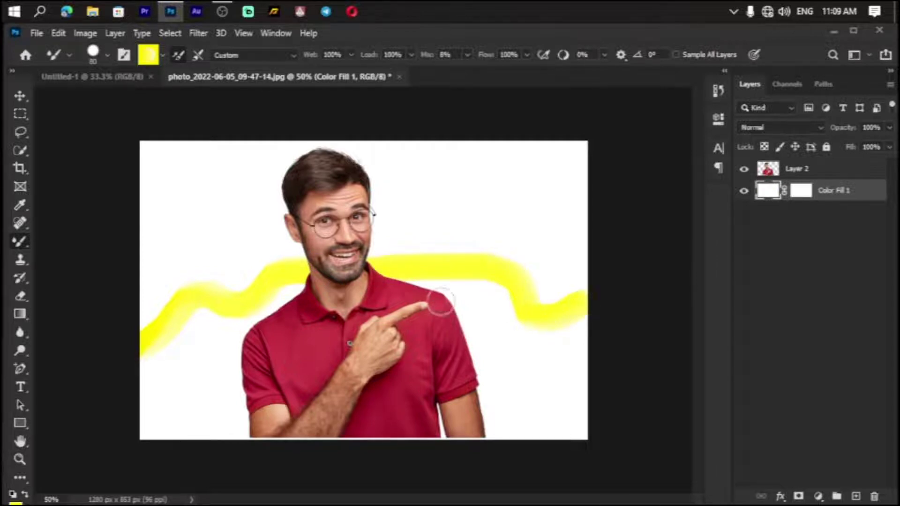
{"action": "key", "text": "ctrl+z"}
{"action": "mouse_move", "coordinate": [143, 310]}
{"action": "left_mouse_down"}
{"action": "mouse_move", "coordinate": [268, 294]}
{"action": "mouse_move", "coordinate": [301, 268]}
{"action": "mouse_move", "coordinate": [307, 278]}
{"action": "mouse_move", "coordinate": [423, 261]}
{"action": "mouse_move", "coordinate": [457, 275]}
{"action": "mouse_move", "coordinate": [490, 266]}
{"action": "mouse_move", "coordinate": [559, 279]}
{"action": "mouse_move", "coordinate": [581, 274]}
{"action": "left_mouse_up"}
{"action": "mouse_move", "coordinate": [231, 318]}
{"action": "left_mouse_down"}
{"action": "mouse_move", "coordinate": [221, 376]}
{"action": "mouse_move", "coordinate": [165, 394]}
{"action": "mouse_move", "coordinate": [147, 384]}
{"action": "mouse_move", "coordinate": [143, 328]}
{"action": "mouse_move", "coordinate": [213, 319]}
{"action": "mouse_move", "coordinate": [162, 325]}
{"action": "left_mouse_up"}
{"action": "mouse_move", "coordinate": [236, 317]}
{"action": "left_mouse_down"}
{"action": "mouse_move", "coordinate": [311, 311]}
{"action": "mouse_move", "coordinate": [301, 298]}
{"action": "mouse_move", "coordinate": [161, 397]}
{"action": "mouse_move", "coordinate": [145, 416]}
{"action": "mouse_move", "coordinate": [155, 448]}
{"action": "mouse_move", "coordinate": [205, 476]}
{"action": "mouse_move", "coordinate": [183, 451]}
{"action": "mouse_move", "coordinate": [261, 376]}
{"action": "mouse_move", "coordinate": [253, 358]}
{"action": "left_mouse_up"}
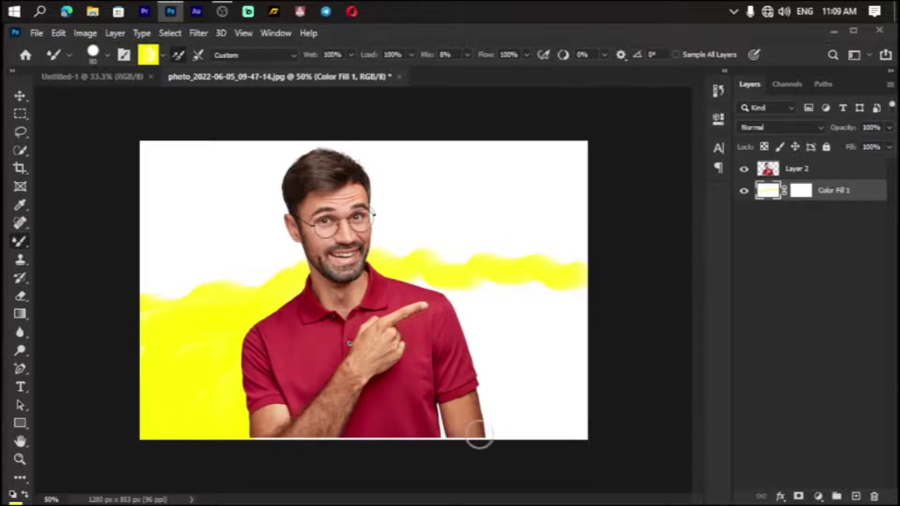
{"action": "mouse_move", "coordinate": [490, 424]}
{"action": "left_mouse_down"}
{"action": "mouse_move", "coordinate": [497, 434]}
{"action": "mouse_move", "coordinate": [574, 436]}
{"action": "left_mouse_up"}
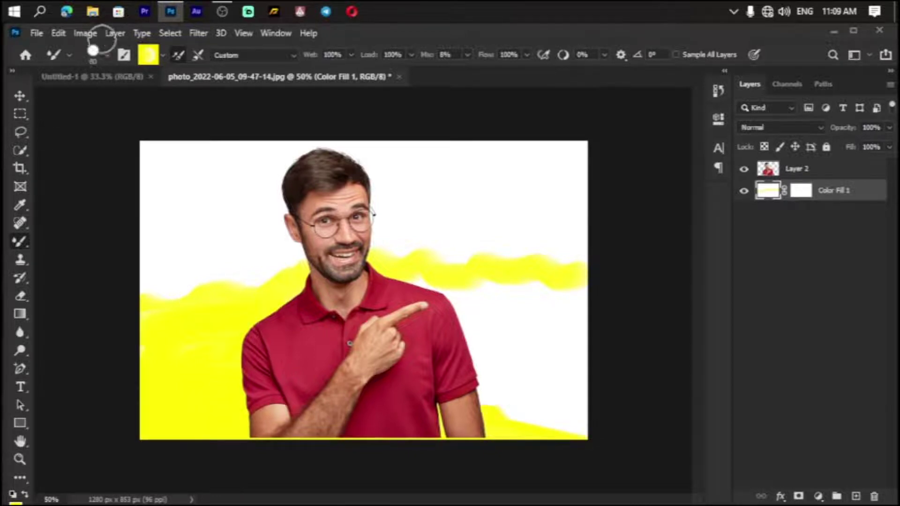
{"action": "left_click_drag", "start_coordinate": [478, 394], "coordinate": [581, 406]}
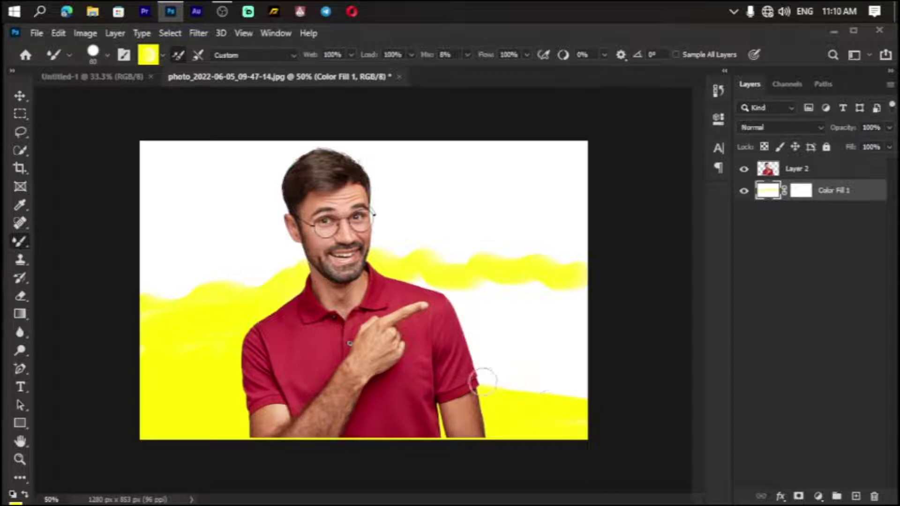
{"action": "mouse_move", "coordinate": [465, 324]}
{"action": "left_mouse_down"}
{"action": "mouse_move", "coordinate": [562, 375]}
{"action": "mouse_move", "coordinate": [479, 361]}
{"action": "left_mouse_up"}
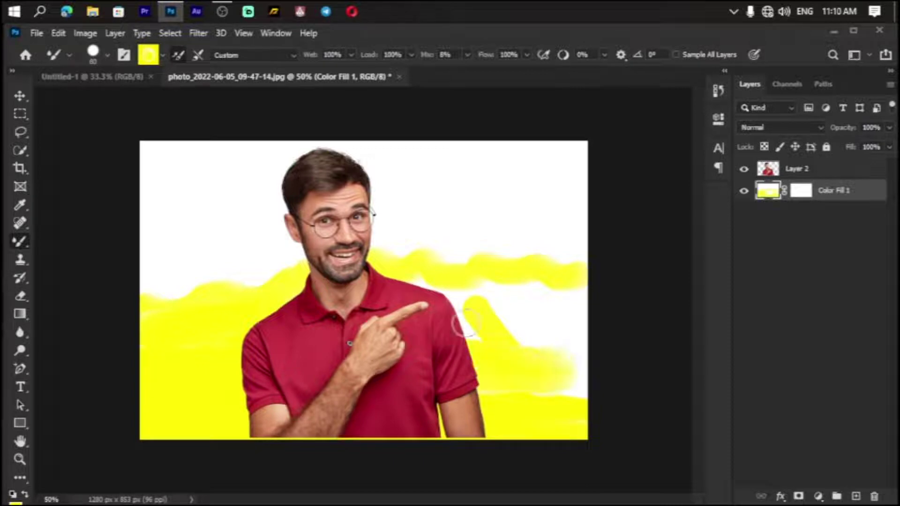
Step: Switch to the Hard Round brush and fill the remaining white gaps right of the shirt
{"action": "left_click", "coordinate": [106, 55]}
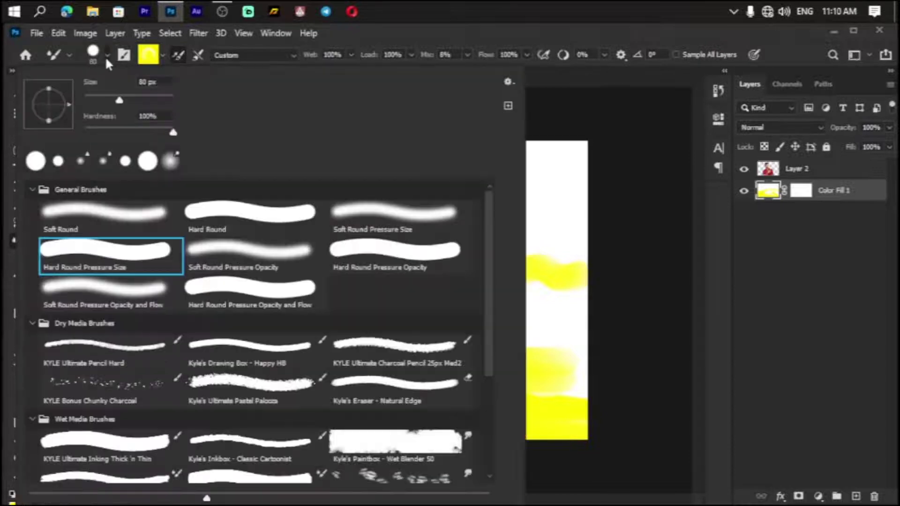
{"action": "left_click", "coordinate": [232, 207]}
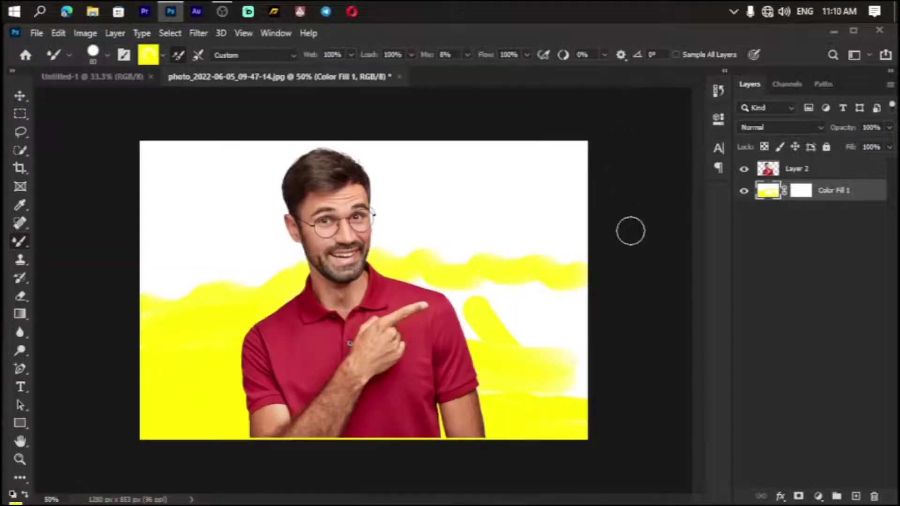
{"action": "left_click", "coordinate": [635, 107]}
{"action": "left_click_drag", "start_coordinate": [477, 309], "coordinate": [476, 324]}
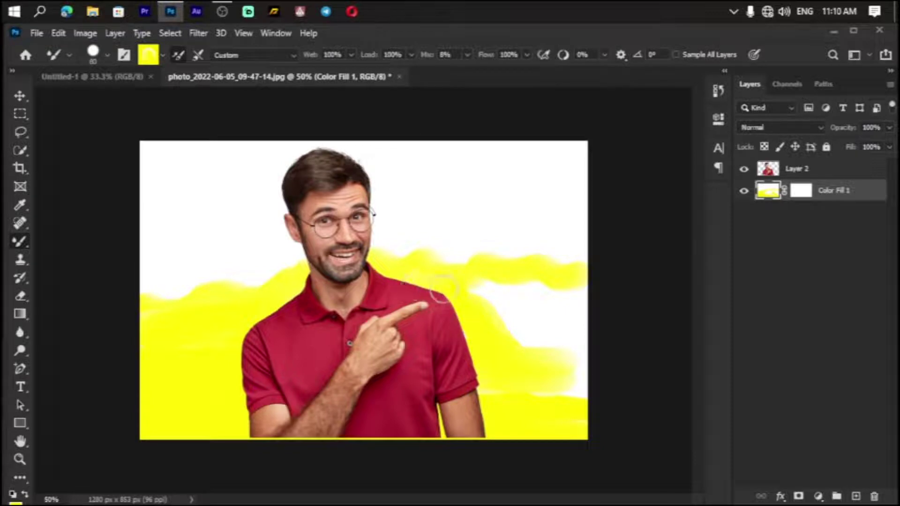
{"action": "mouse_move", "coordinate": [469, 297]}
{"action": "left_mouse_down"}
{"action": "mouse_move", "coordinate": [553, 298]}
{"action": "mouse_move", "coordinate": [551, 318]}
{"action": "mouse_move", "coordinate": [464, 318]}
{"action": "mouse_move", "coordinate": [489, 421]}
{"action": "left_mouse_up"}
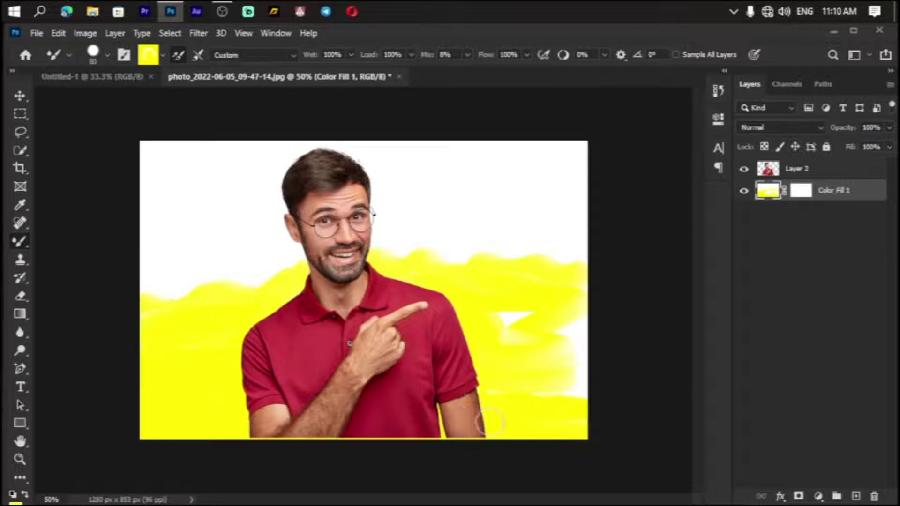
{"action": "left_click_drag", "start_coordinate": [555, 365], "coordinate": [577, 331]}
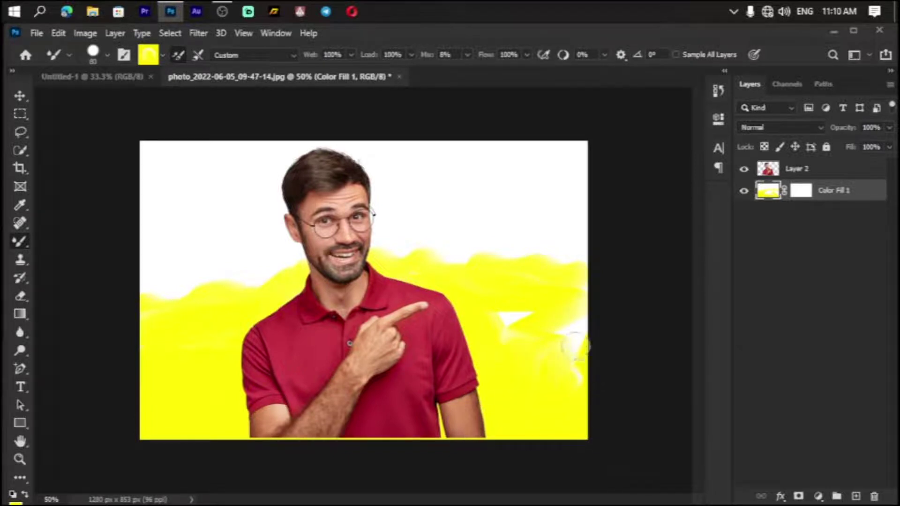
{"action": "left_click_drag", "start_coordinate": [509, 324], "coordinate": [528, 313]}
{"action": "left_click", "coordinate": [573, 339]}
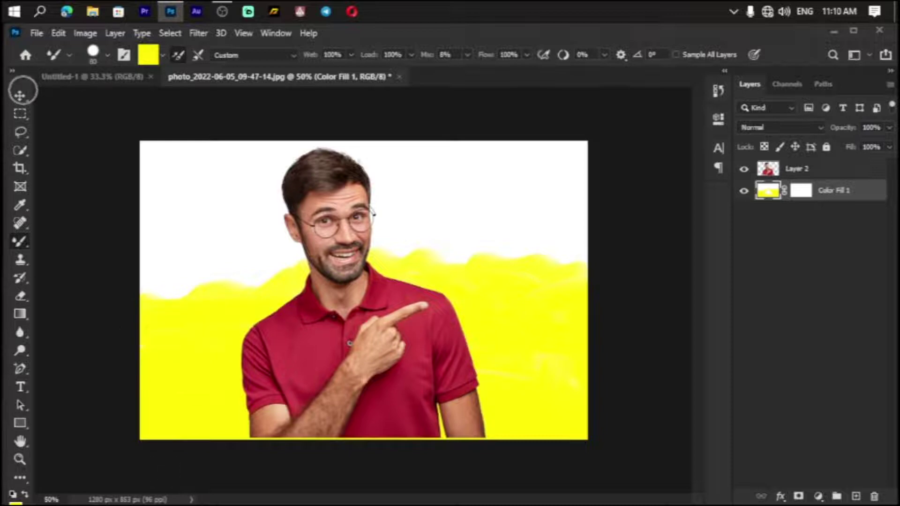
Step: With the Move tool active, hide the yellow Color Fill 1 layer
{"action": "left_click", "coordinate": [19, 99]}
{"action": "left_click_drag", "start_coordinate": [377, 332], "coordinate": [371, 322]}
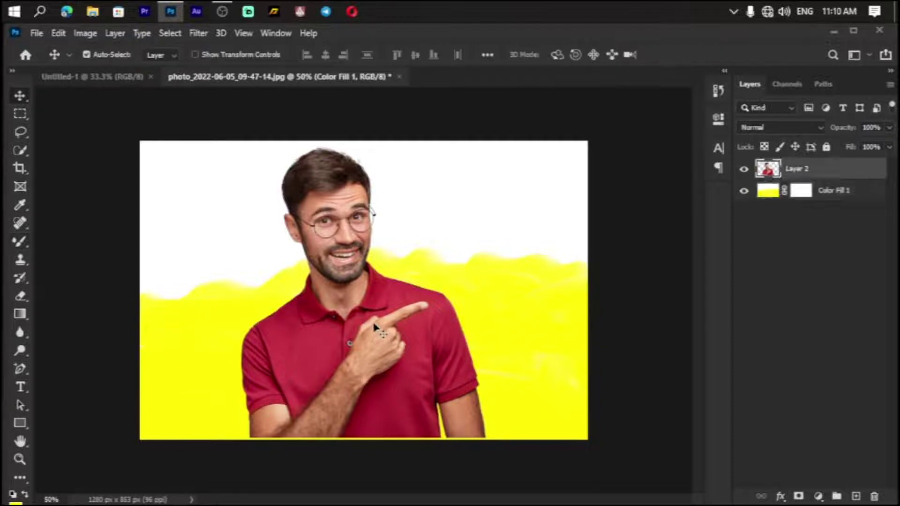
{"action": "left_click", "coordinate": [885, 393]}
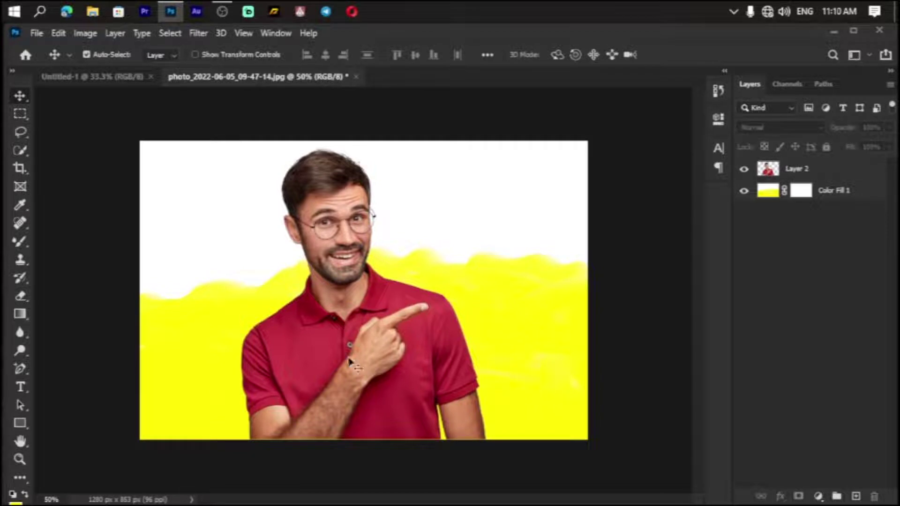
{"action": "left_click", "coordinate": [745, 193]}
{"action": "left_click", "coordinate": [744, 192]}
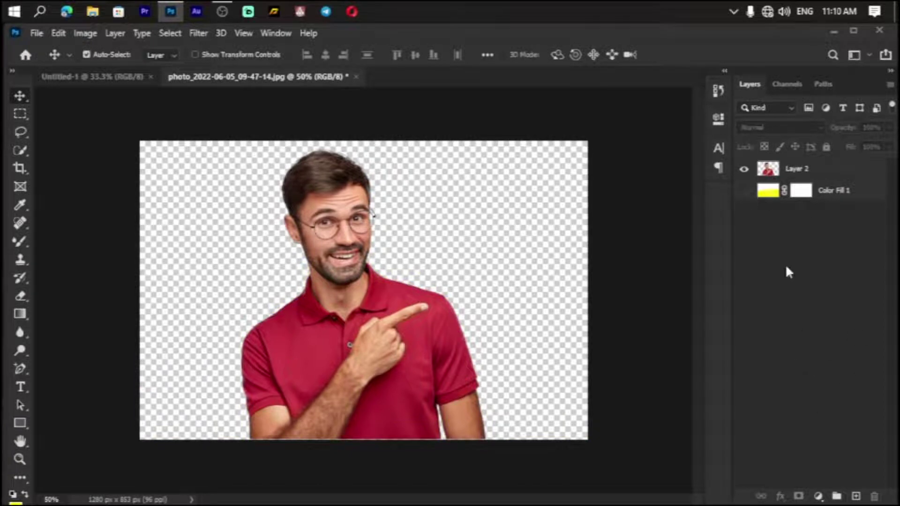
Step: Nudge the man back into place, reselect Layer 2 and open the Filter menu
{"action": "left_click_drag", "start_coordinate": [350, 364], "coordinate": [352, 371]}
{"action": "left_click_drag", "start_coordinate": [428, 373], "coordinate": [431, 370]}
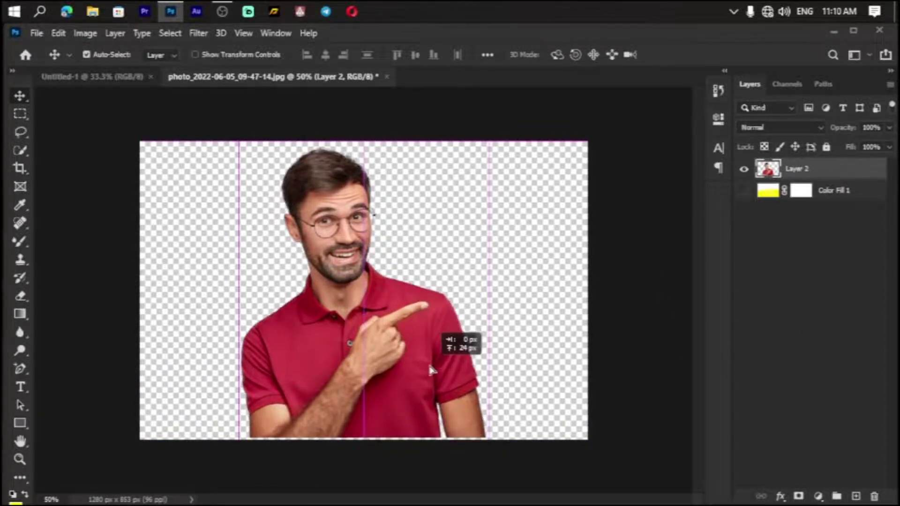
{"action": "left_click", "coordinate": [841, 271]}
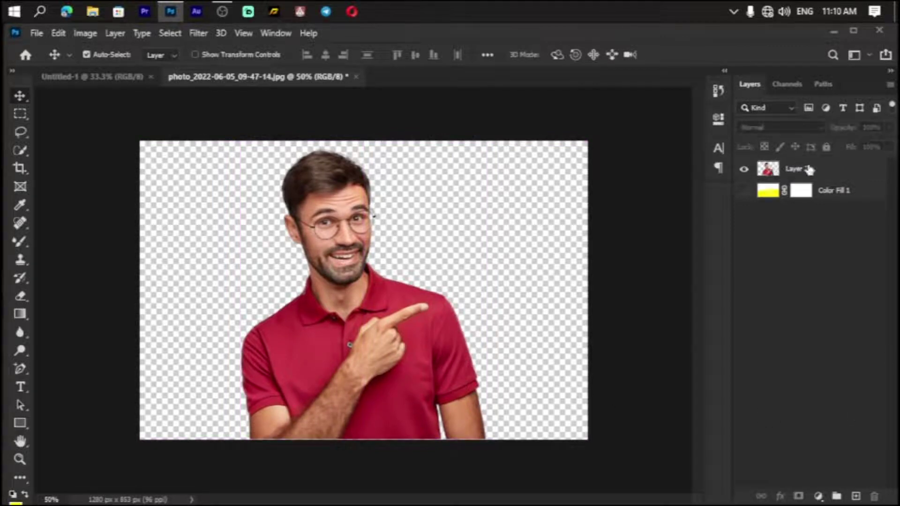
{"action": "left_click", "coordinate": [816, 169]}
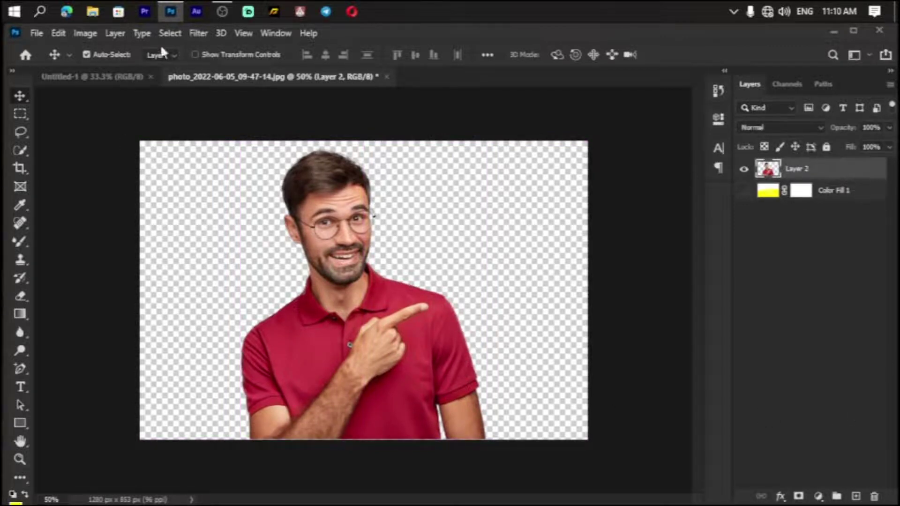
{"action": "left_click", "coordinate": [202, 38]}
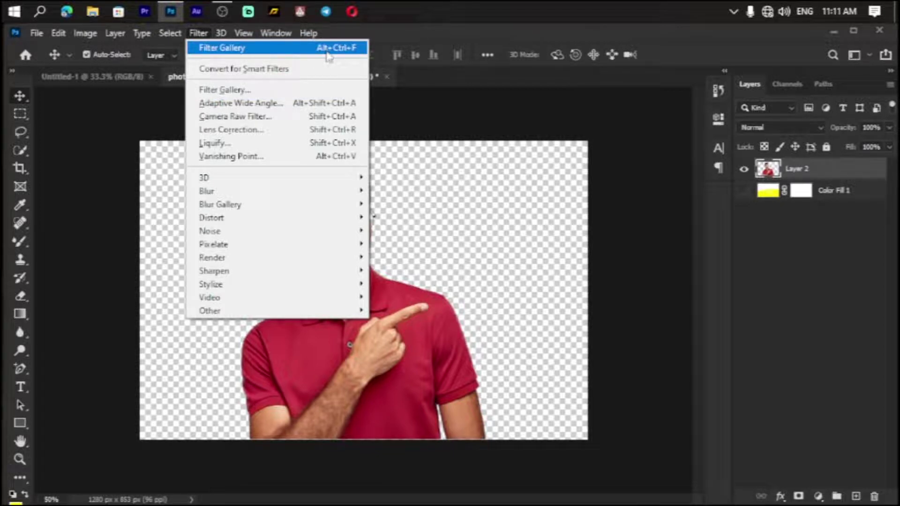
Step: Apply Filter Gallery's Poster Edges with edge thickness 2, intensity 2, posterization 1 to Layer 2
{"action": "left_click", "coordinate": [327, 49]}
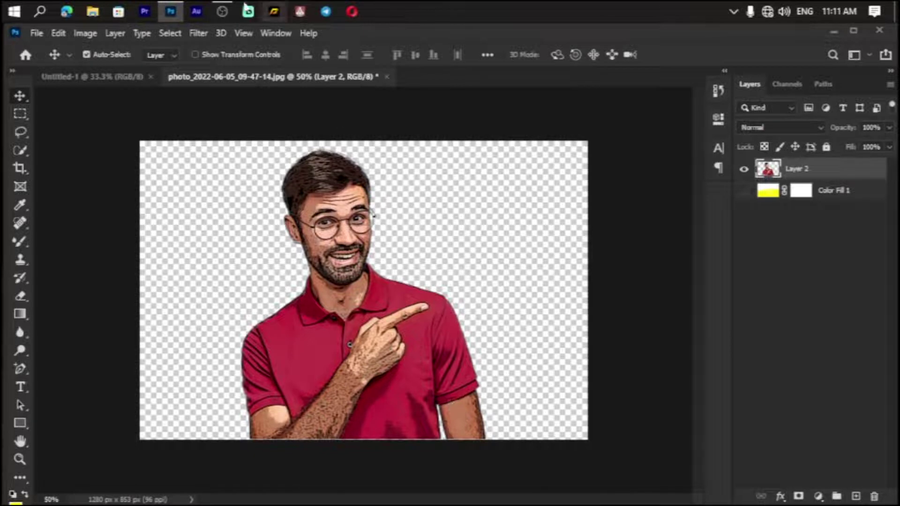
{"action": "left_click", "coordinate": [201, 33]}
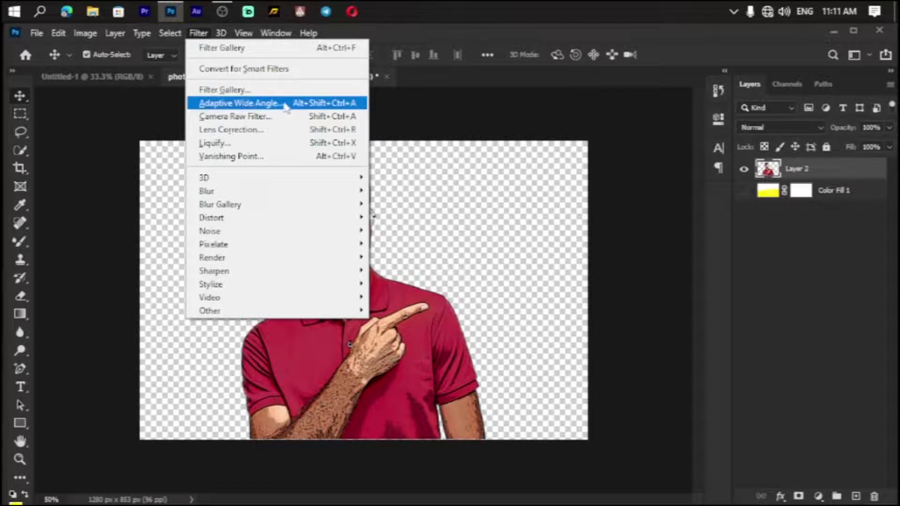
{"action": "left_click", "coordinate": [296, 90]}
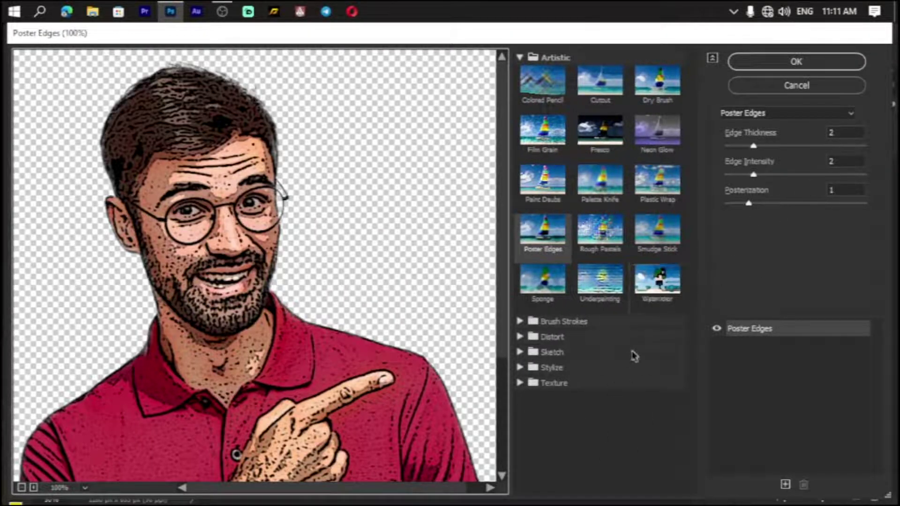
{"action": "left_click", "coordinate": [756, 71]}
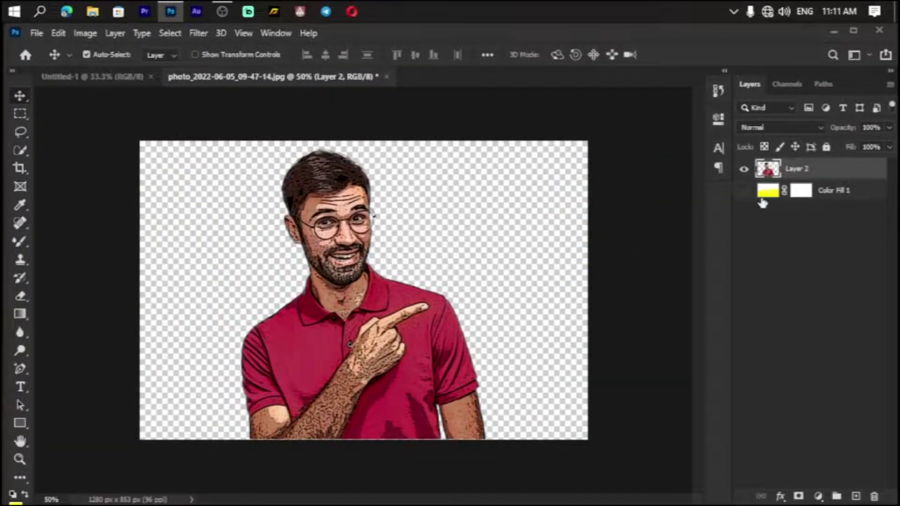
Step: Show and select the yellow Color Fill 1 layer and open the Filter Gallery
{"action": "left_click", "coordinate": [744, 191]}
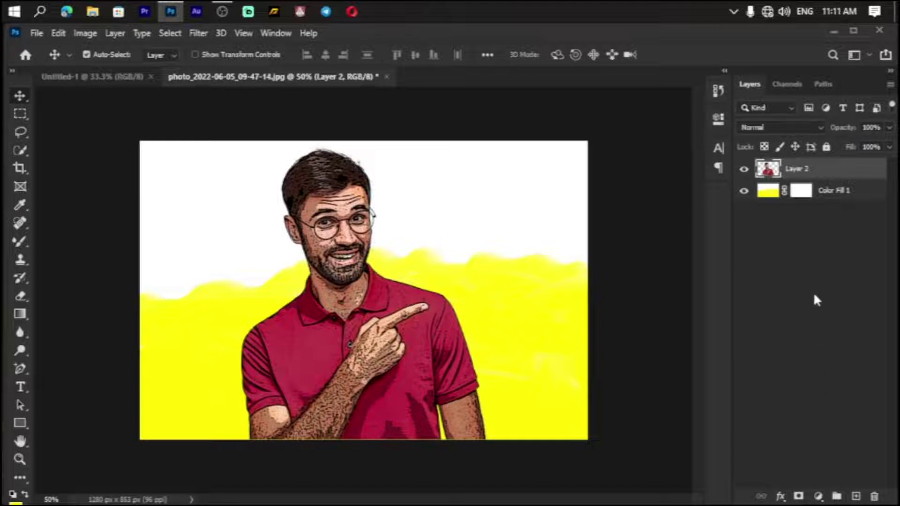
{"action": "left_click", "coordinate": [867, 195]}
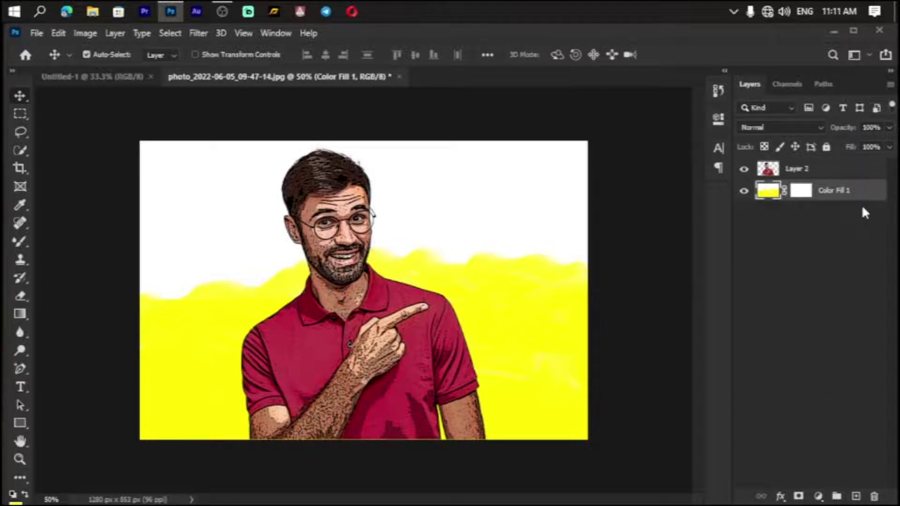
{"action": "left_click", "coordinate": [197, 34]}
{"action": "left_click", "coordinate": [220, 44]}
{"action": "left_click", "coordinate": [199, 34]}
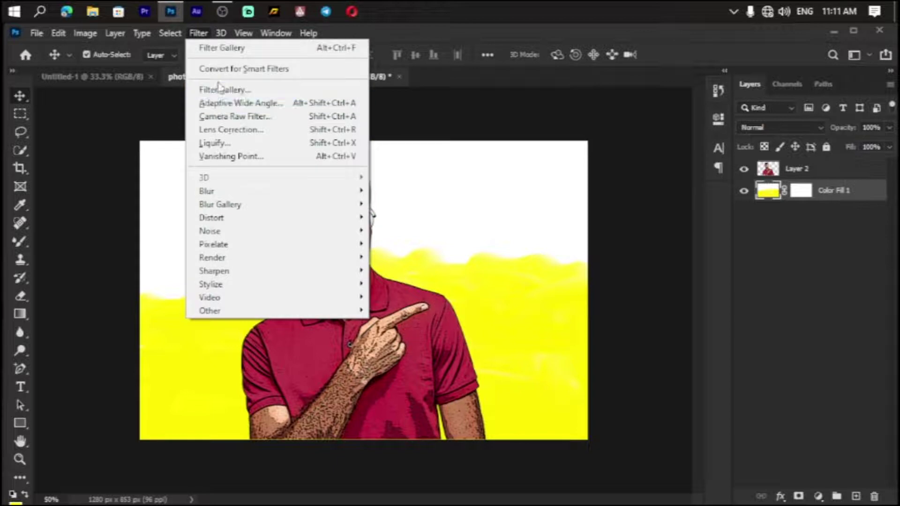
{"action": "left_click", "coordinate": [202, 91]}
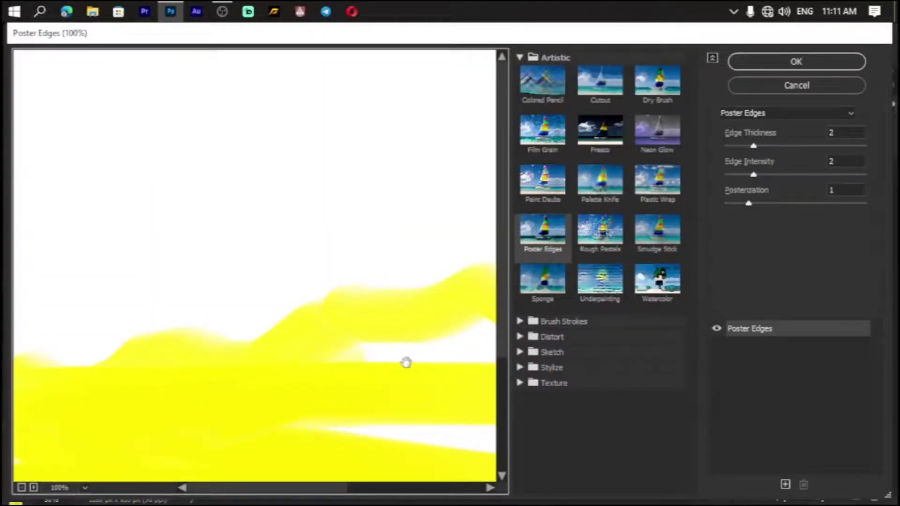
Step: Preview several Artistic and Brush Strokes filters, then apply Spatter (radius 10, smoothness 5)
{"action": "scroll", "coordinate": [418, 350], "scroll_direction": "down", "scroll_amount": 4}
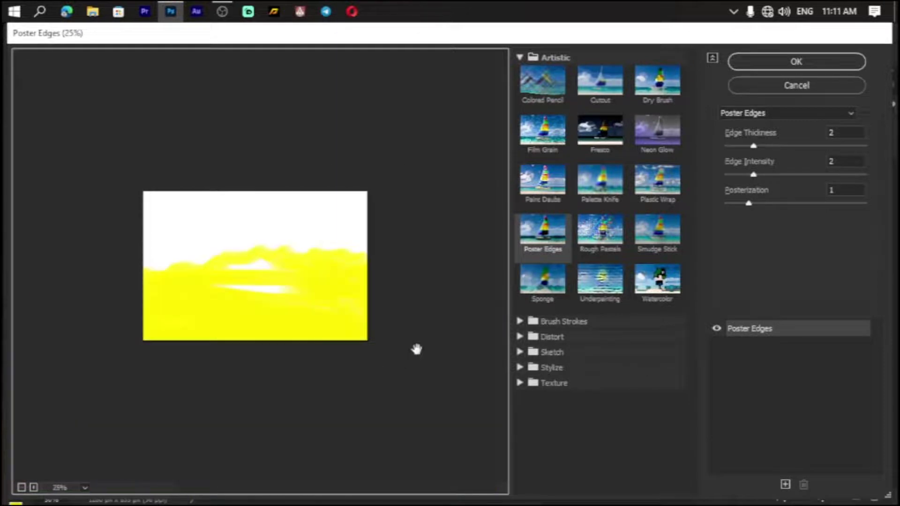
{"action": "left_click", "coordinate": [547, 230]}
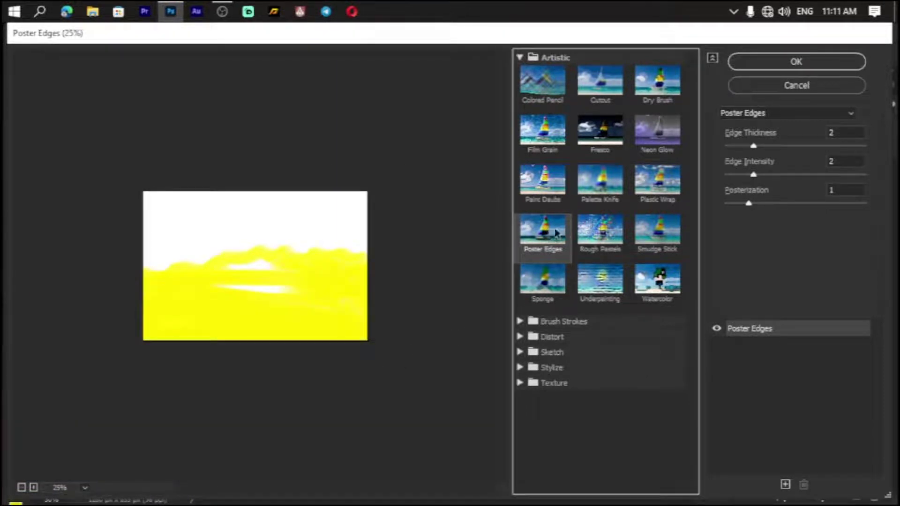
{"action": "left_click", "coordinate": [608, 240]}
{"action": "left_click", "coordinate": [603, 295]}
{"action": "left_click", "coordinate": [659, 296]}
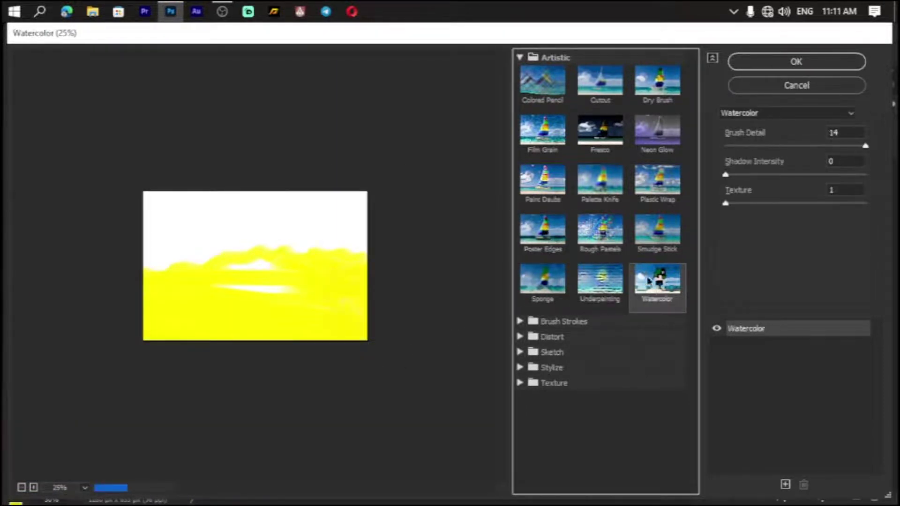
{"action": "left_click", "coordinate": [648, 228]}
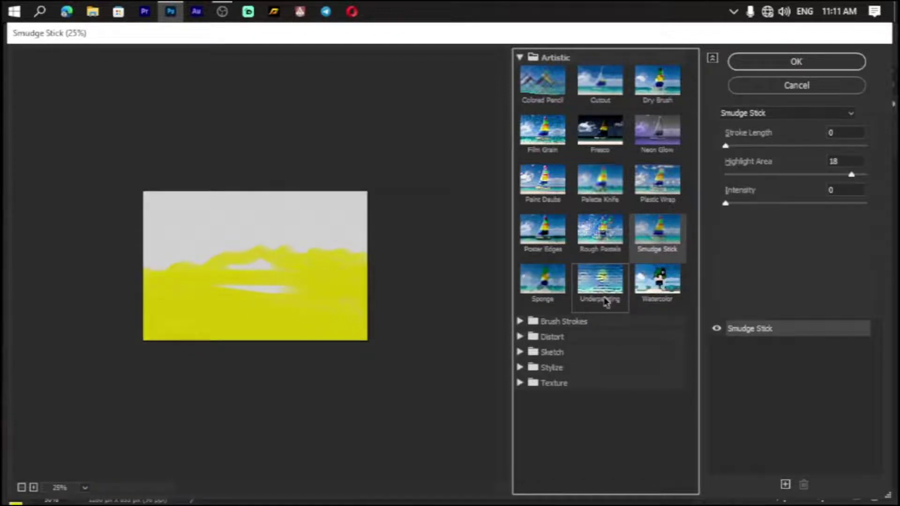
{"action": "left_click", "coordinate": [520, 321]}
{"action": "scroll", "coordinate": [555, 342], "scroll_direction": "down", "scroll_amount": 1}
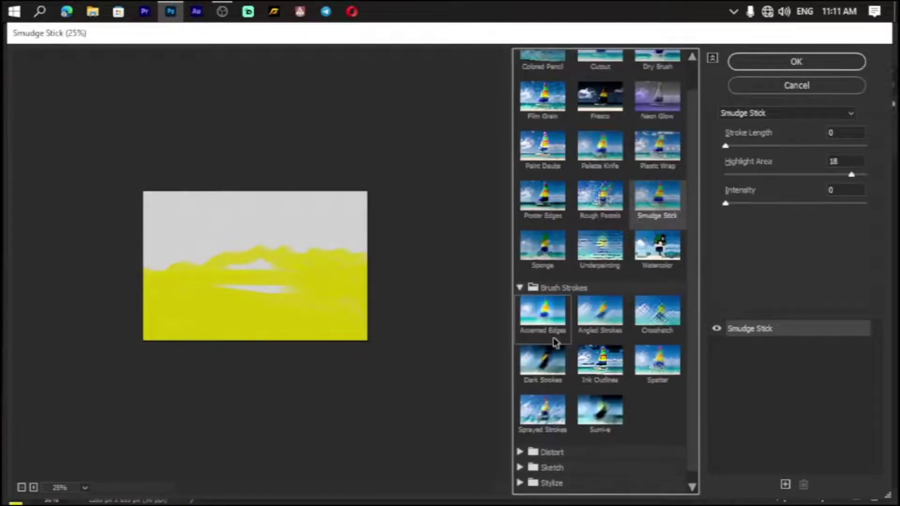
{"action": "left_click", "coordinate": [600, 361]}
{"action": "left_click", "coordinate": [600, 410]}
{"action": "left_click", "coordinate": [547, 411]}
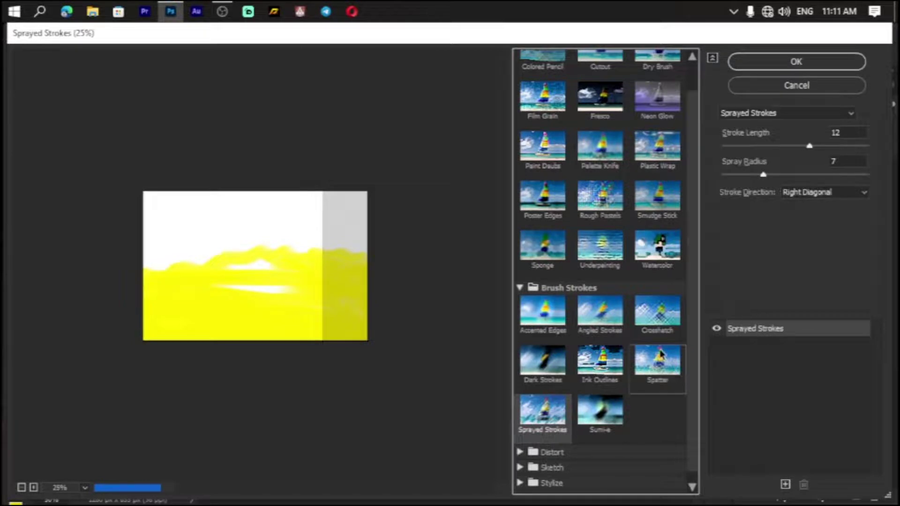
{"action": "left_click", "coordinate": [657, 361]}
{"action": "left_click", "coordinate": [809, 69]}
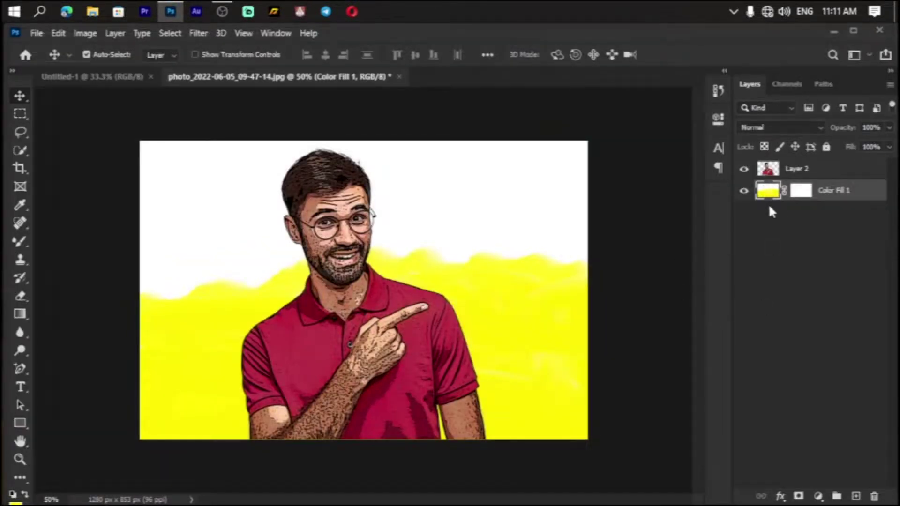
Step: Open Layer 2's Layer Style and try Bevel & Emboss at 1% depth, then disable it
{"action": "left_click", "coordinate": [830, 320]}
{"action": "left_click", "coordinate": [844, 174]}
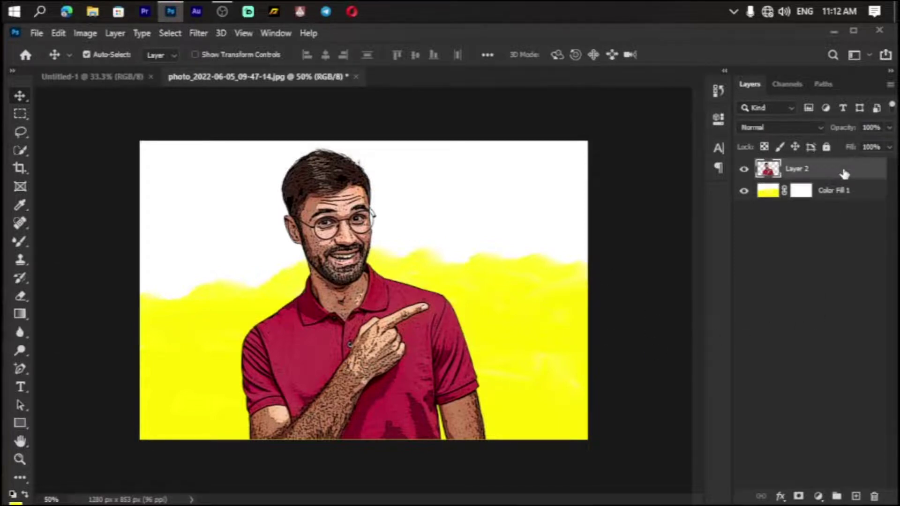
{"action": "double_click", "coordinate": [862, 172]}
{"action": "mouse_move", "coordinate": [549, 303]}
{"action": "left_mouse_down"}
{"action": "mouse_move", "coordinate": [607, 67]}
{"action": "mouse_move", "coordinate": [684, 162]}
{"action": "left_mouse_up"}
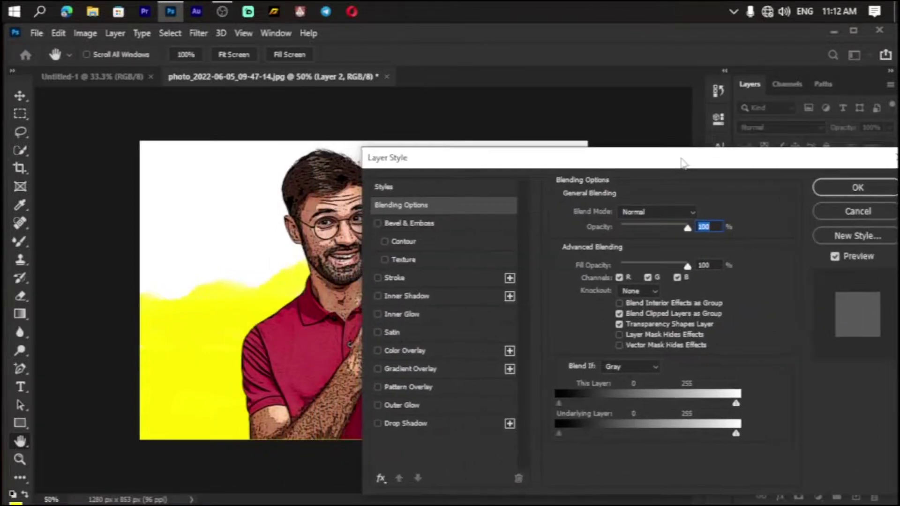
{"action": "left_click", "coordinate": [378, 225]}
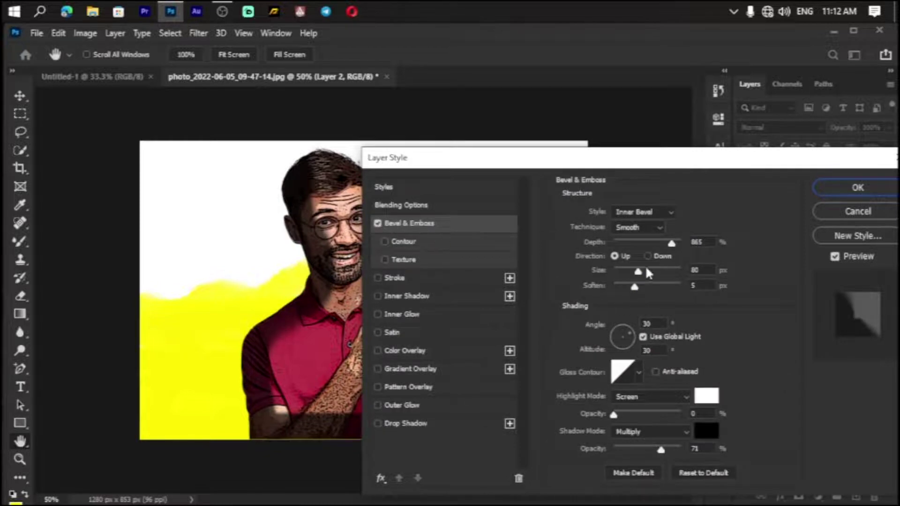
{"action": "left_click_drag", "start_coordinate": [643, 244], "coordinate": [599, 244]}
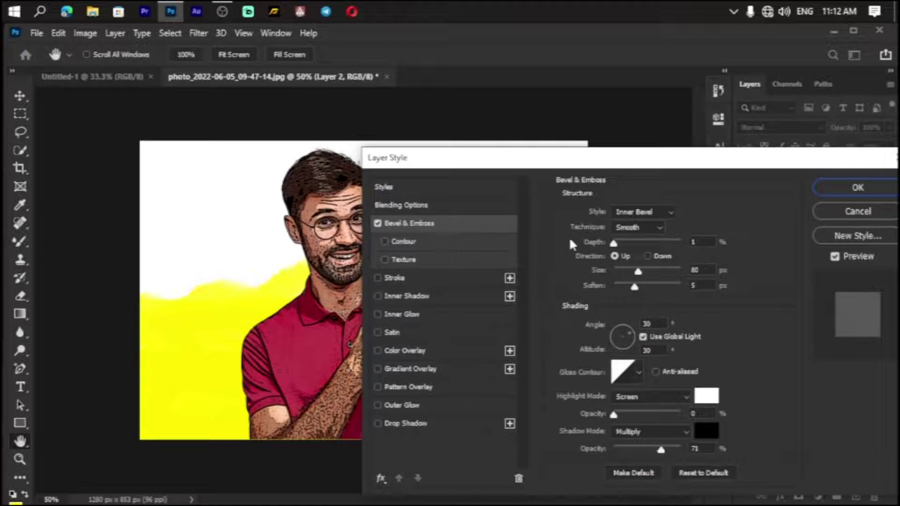
{"action": "left_click", "coordinate": [377, 224]}
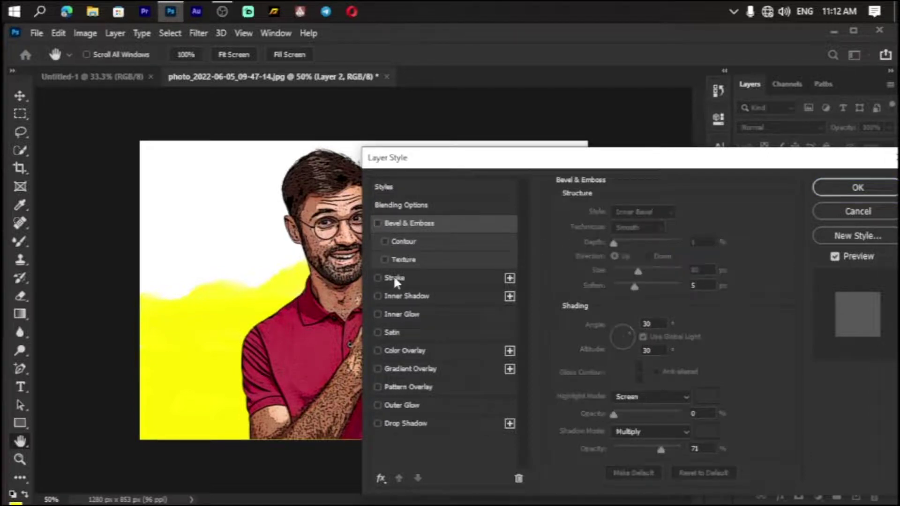
Step: Add a black 3 px Inside Stroke at 100% opacity to Layer 2
{"action": "left_click", "coordinate": [393, 277]}
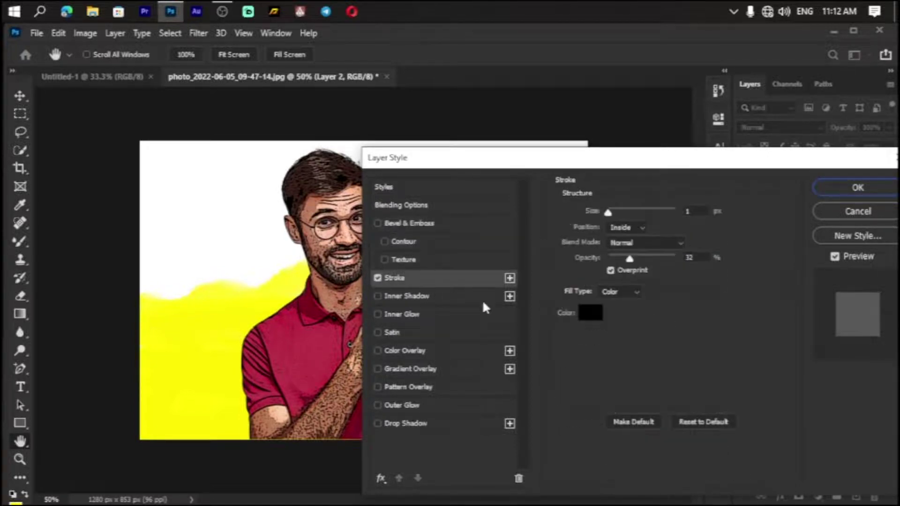
{"action": "left_click", "coordinate": [591, 313]}
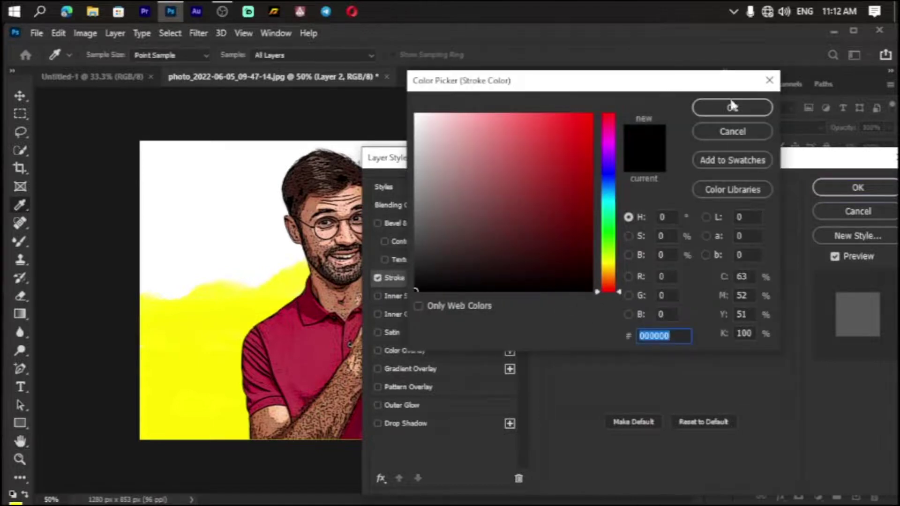
{"action": "left_click", "coordinate": [749, 109]}
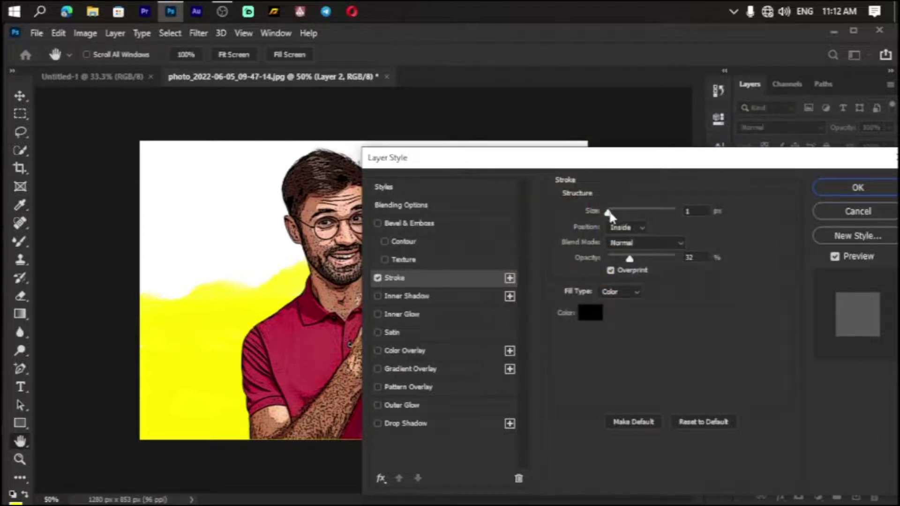
{"action": "mouse_move", "coordinate": [609, 214]}
{"action": "left_mouse_down"}
{"action": "mouse_move", "coordinate": [647, 209]}
{"action": "mouse_move", "coordinate": [539, 207]}
{"action": "left_mouse_up"}
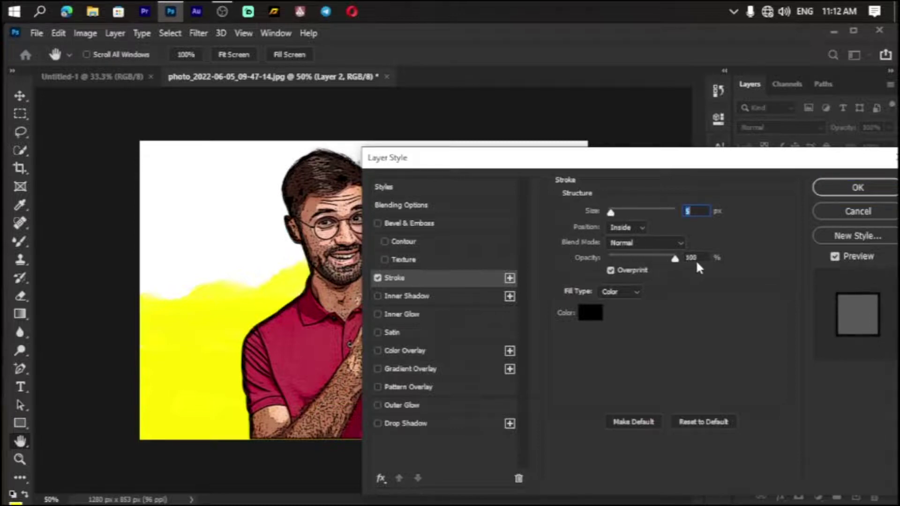
{"action": "key", "text": "Tab"}
{"action": "type", "text": "3"}
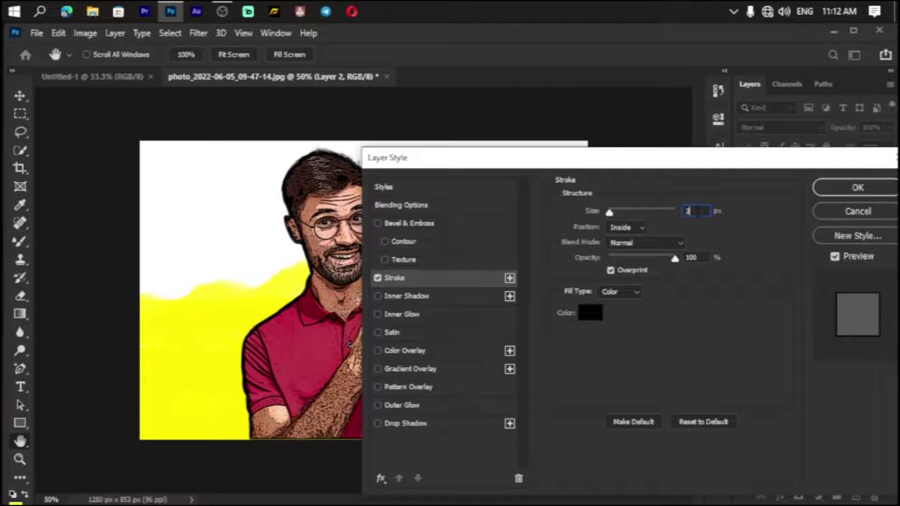
{"action": "key", "text": "Return"}
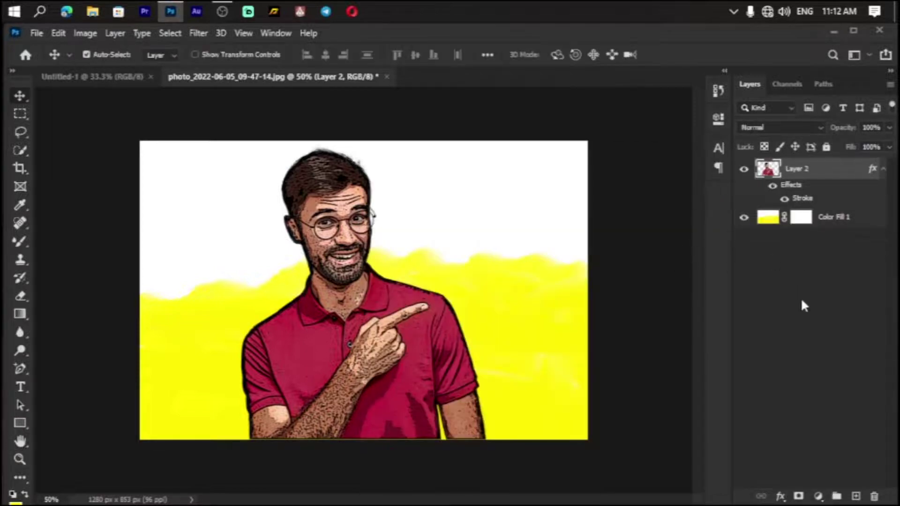
{"action": "left_click", "coordinate": [803, 305]}
Step: Hide the black Stroke outline effect after comparing the cartoon with and without it
{"action": "left_click", "coordinate": [774, 188]}
{"action": "left_click", "coordinate": [774, 187]}
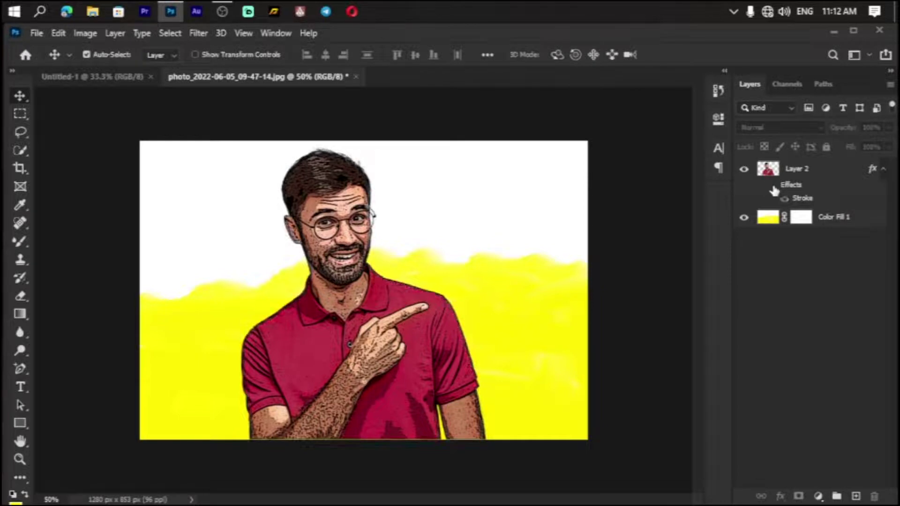
{"action": "left_click", "coordinate": [774, 188]}
Step: Start Save As and choose Local Disk (E:) as the destination
{"action": "left_click", "coordinate": [36, 33]}
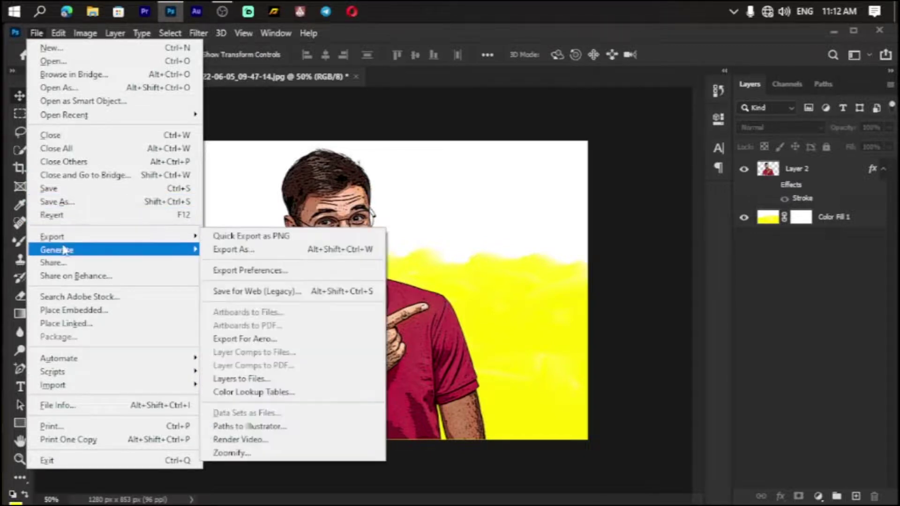
{"action": "left_click", "coordinate": [67, 205]}
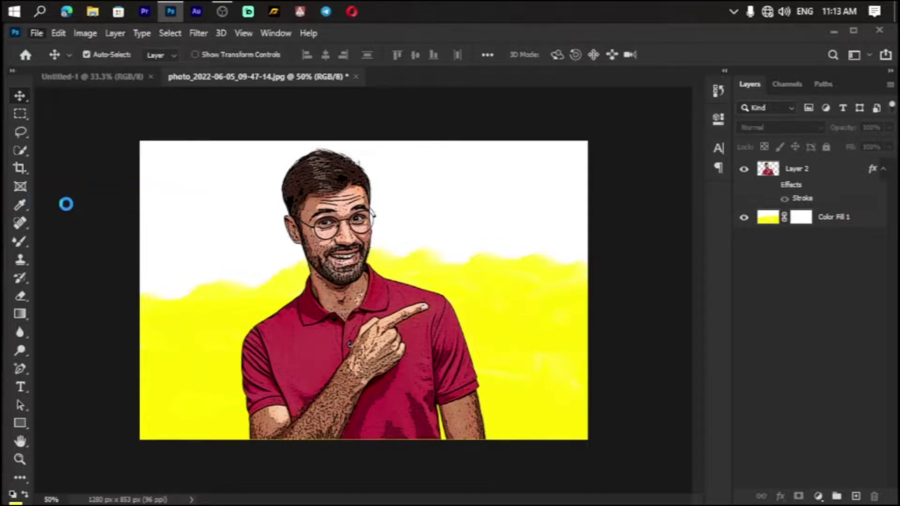
{"action": "scroll", "coordinate": [75, 305], "scroll_direction": "down", "scroll_amount": 2}
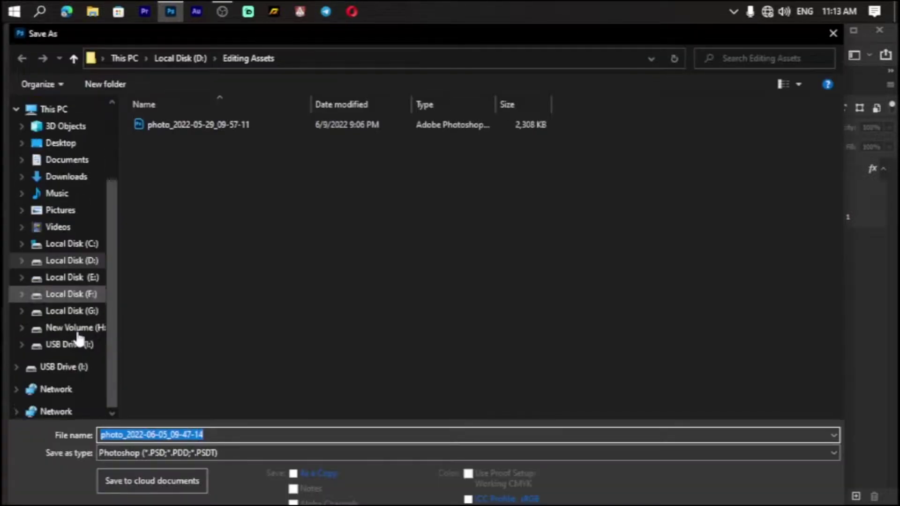
{"action": "left_click_drag", "start_coordinate": [111, 498], "coordinate": [121, 475]}
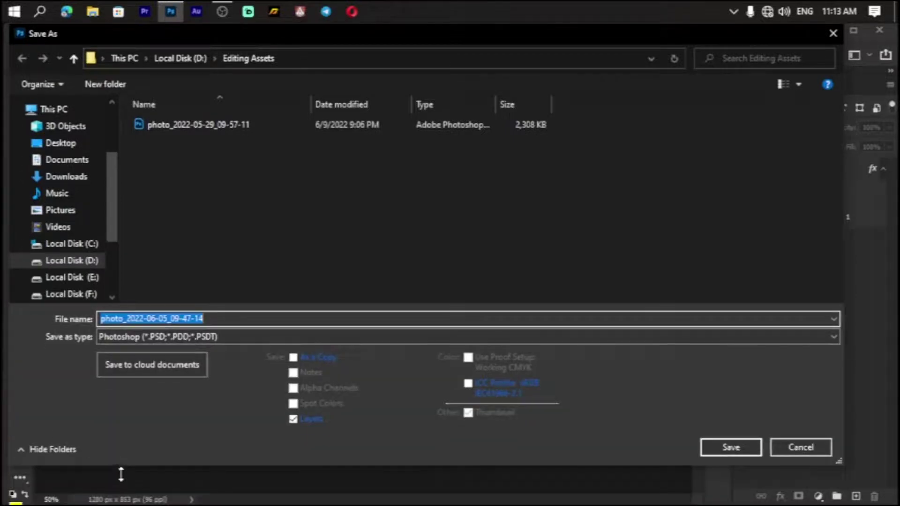
{"action": "left_click_drag", "start_coordinate": [116, 481], "coordinate": [116, 498]}
{"action": "left_click", "coordinate": [61, 277]}
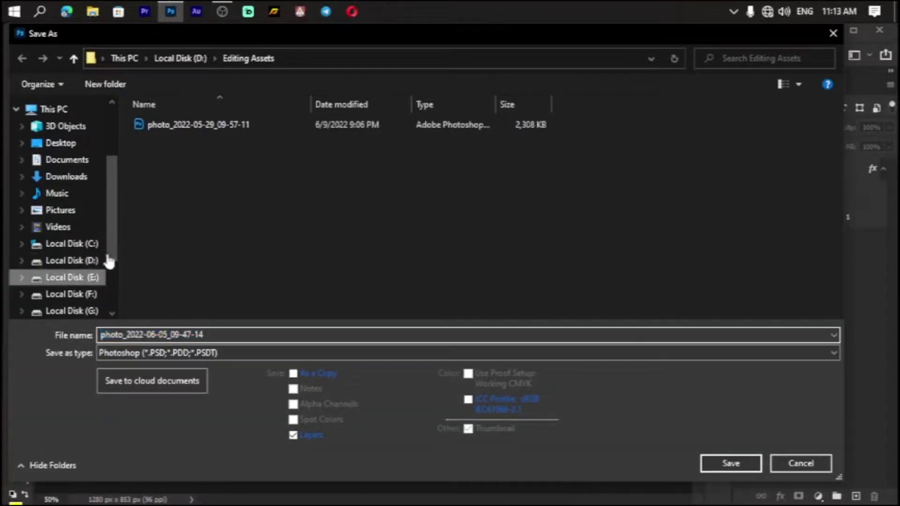
Step: Save the cartoon as a PNG, accepting the default PNG Format Options
{"action": "left_click", "coordinate": [220, 354]}
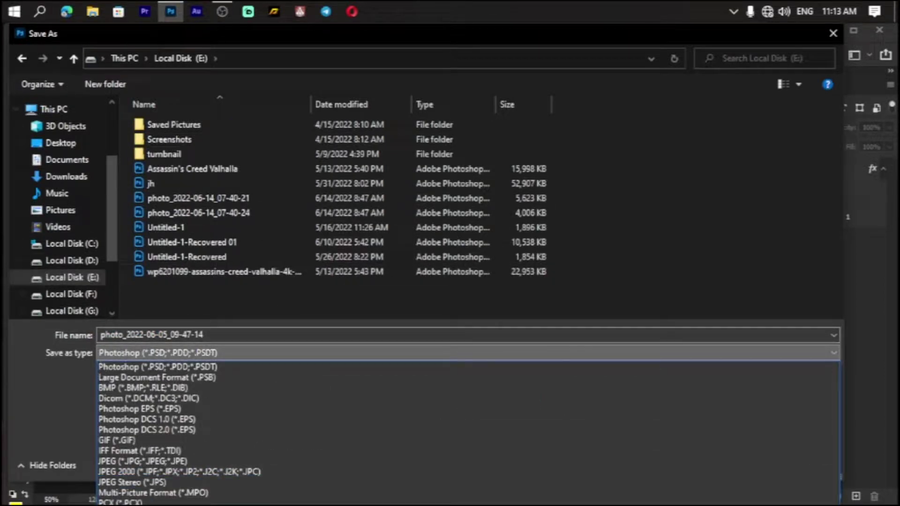
{"action": "left_click", "coordinate": [151, 367]}
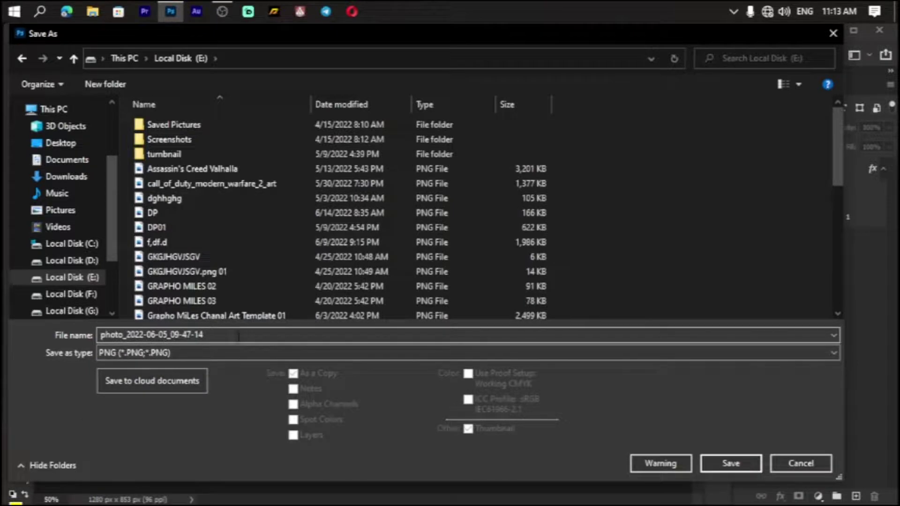
{"action": "left_click", "coordinate": [724, 462]}
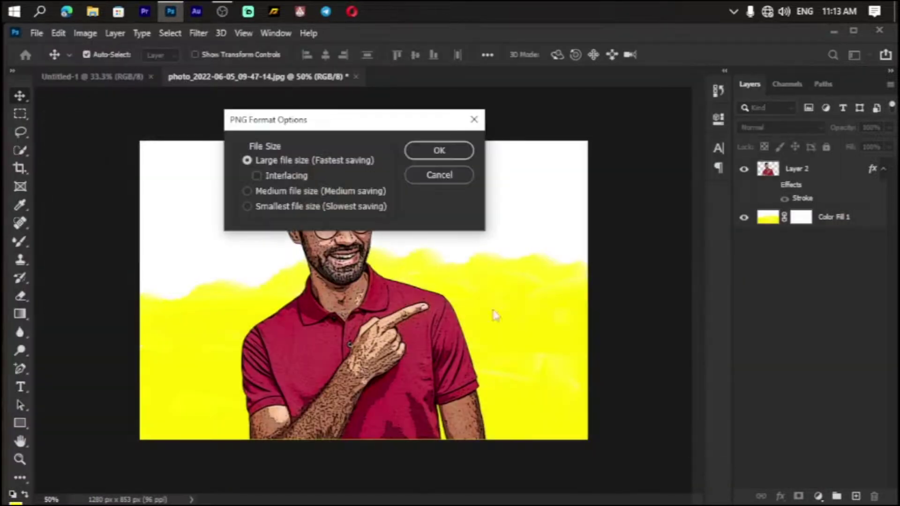
{"action": "left_click", "coordinate": [439, 151]}
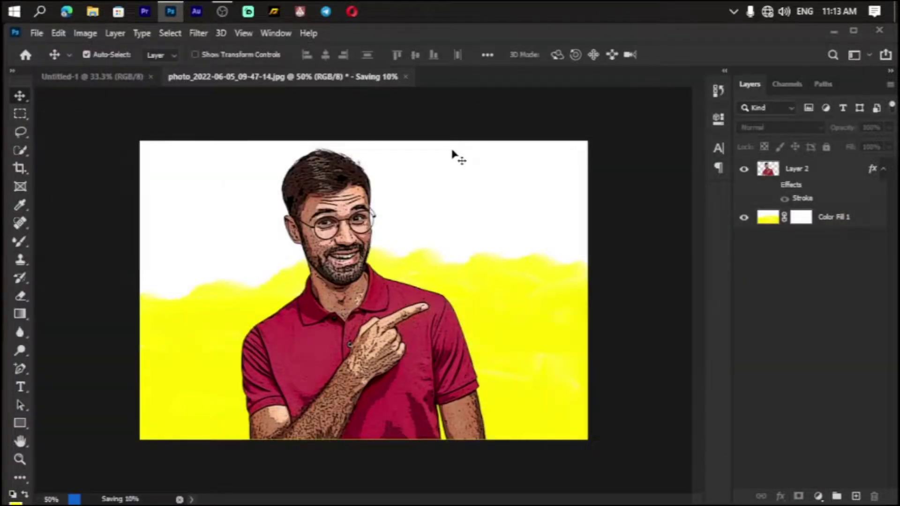